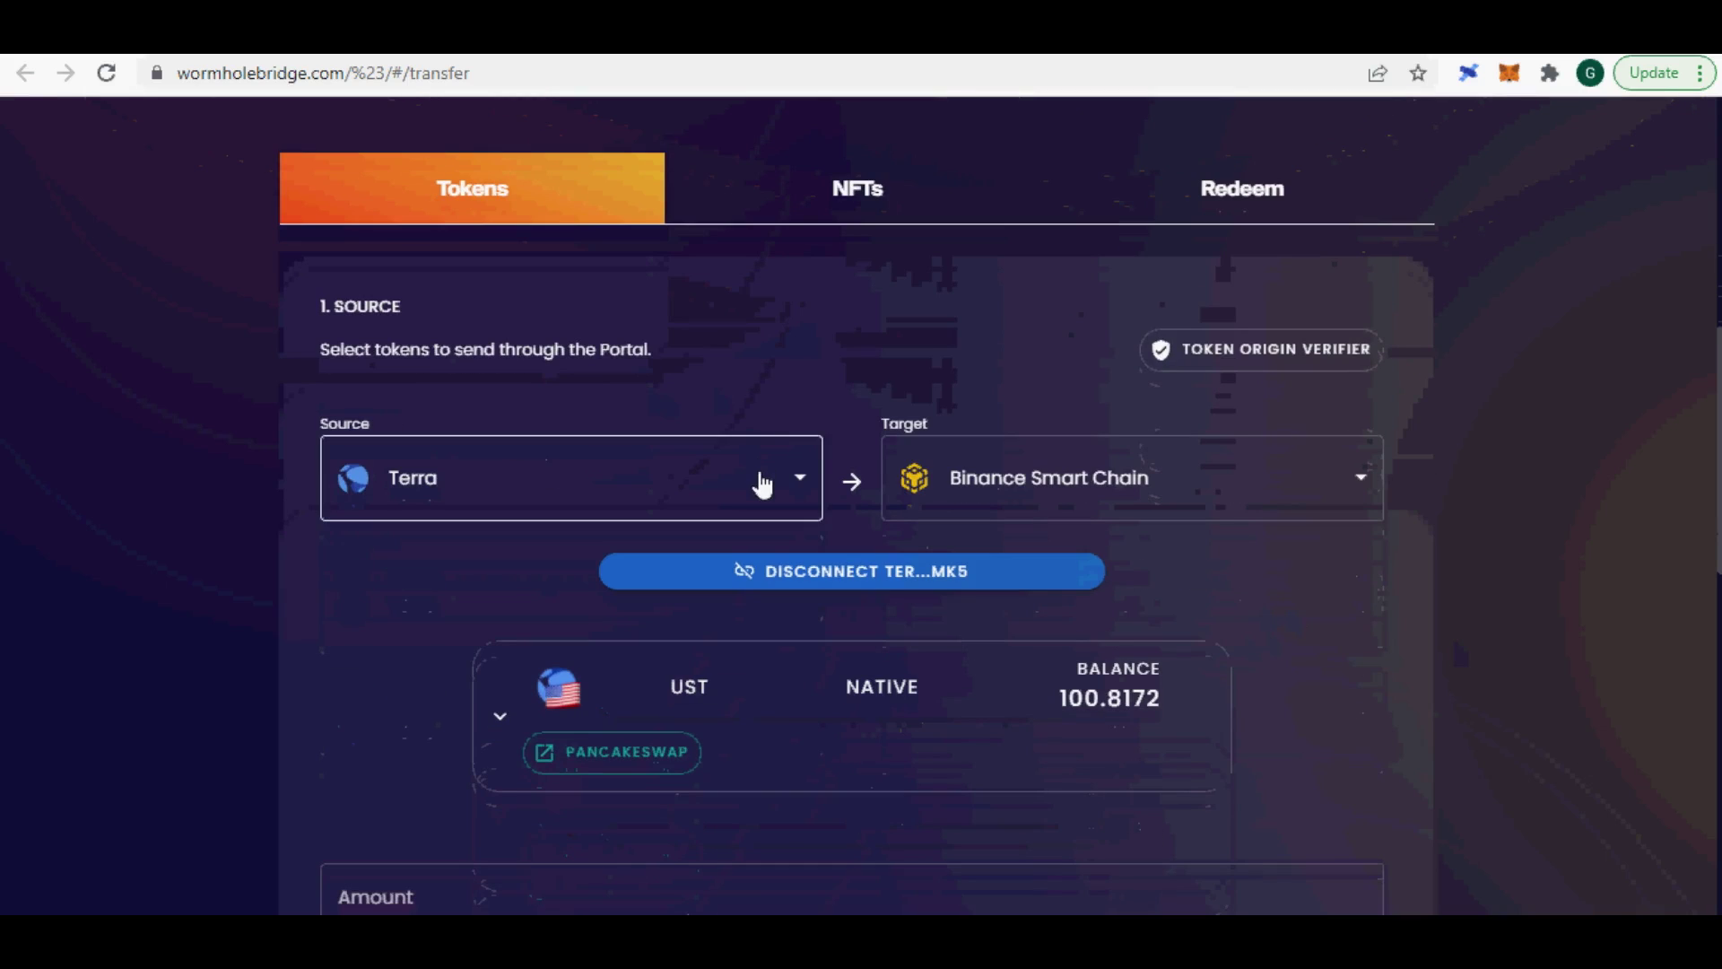
Strip '%23/#/transfer' from the address and reload portalbridge.com
scroll(759, 484, "up", 6)
left_click_drag(350, 73, 644, 72)
key("BackSpace")
key("Return")
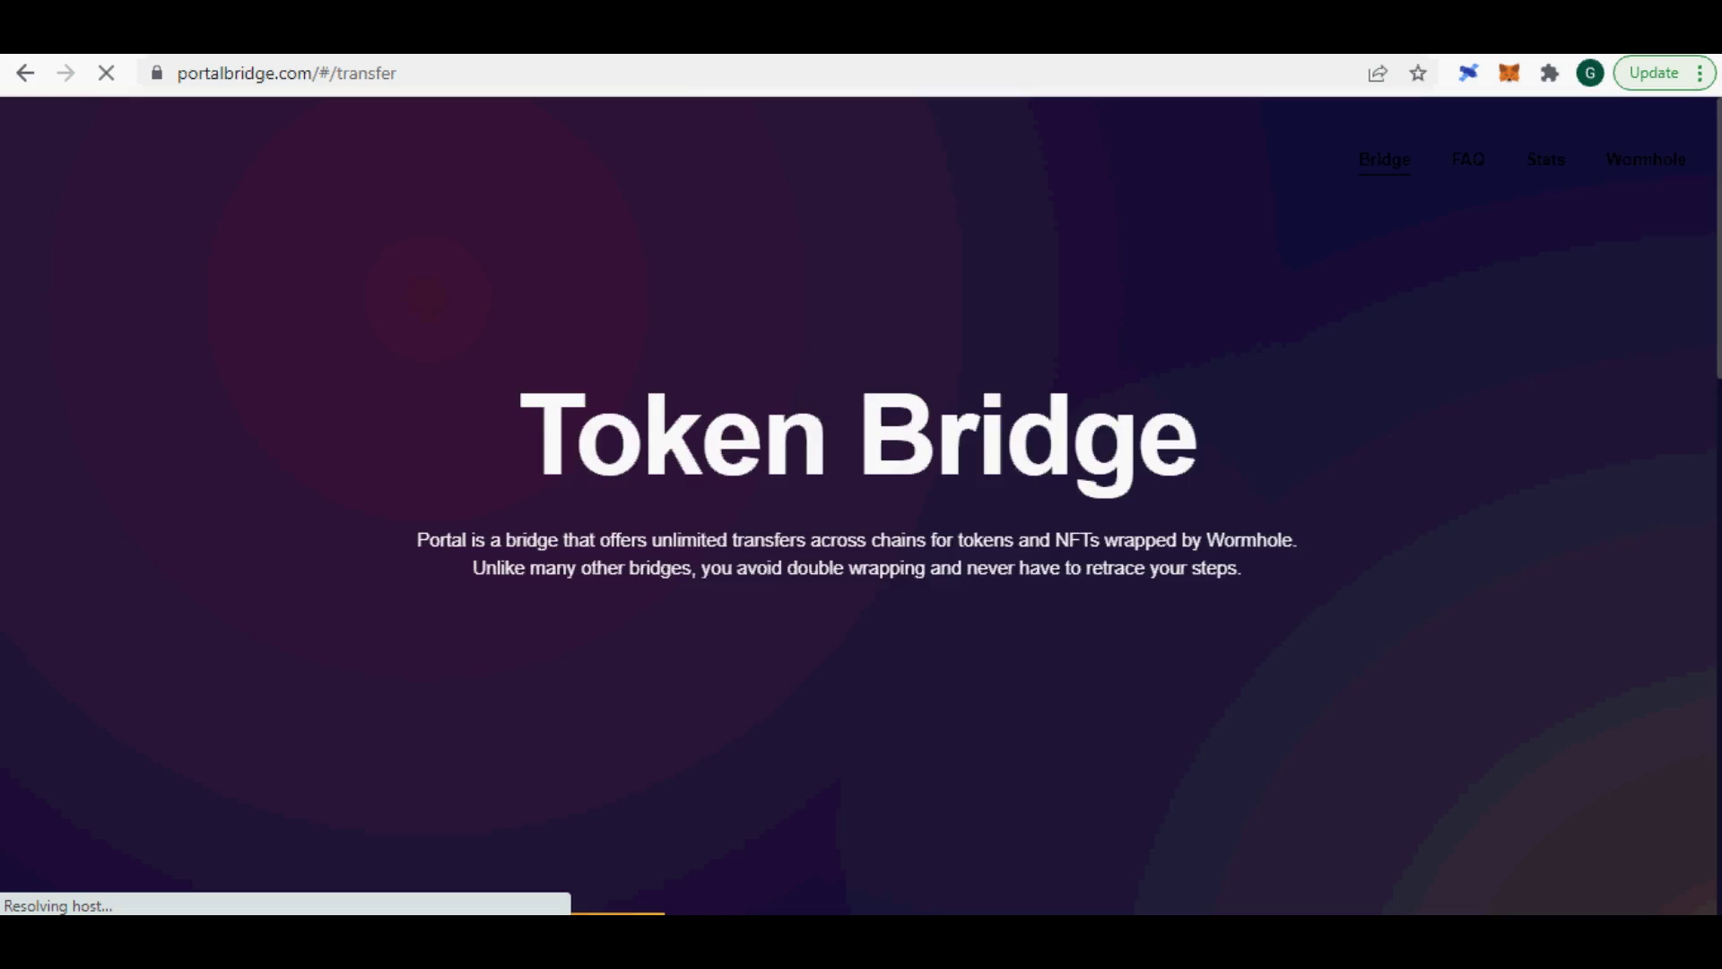
mouse_move(1661, 27)
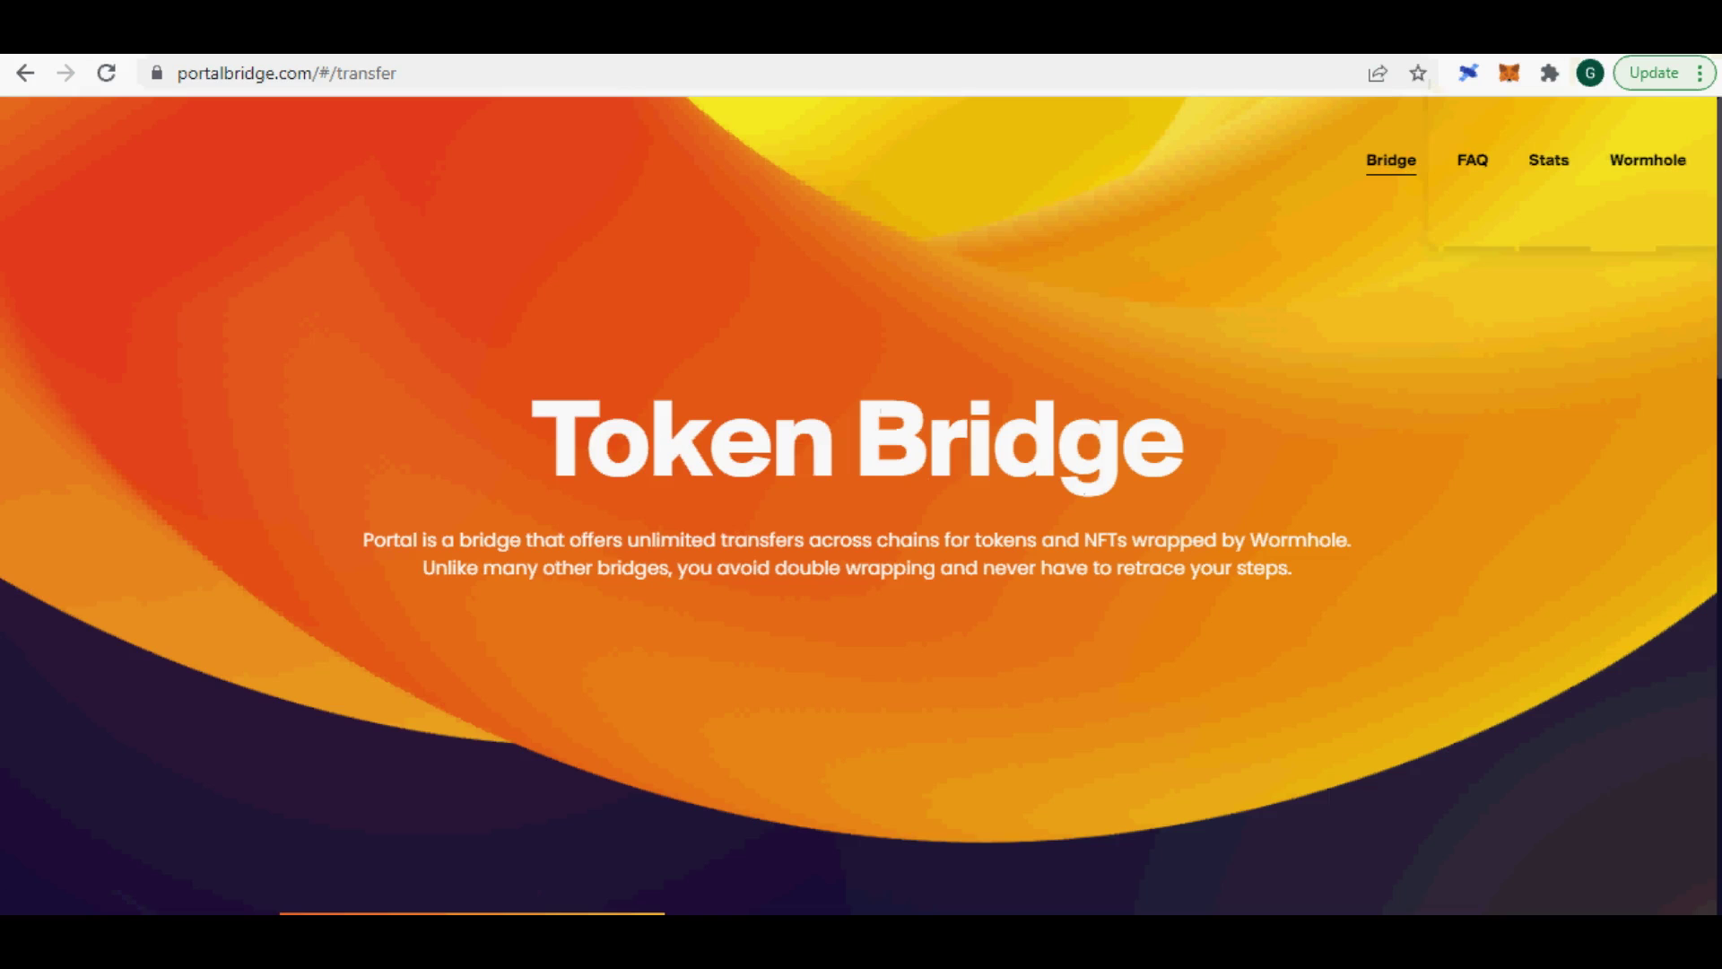
Set Terra as source and Binance Smart Chain as target, then connect the Terra Station wallet
scroll(1003, 604, "down", 5)
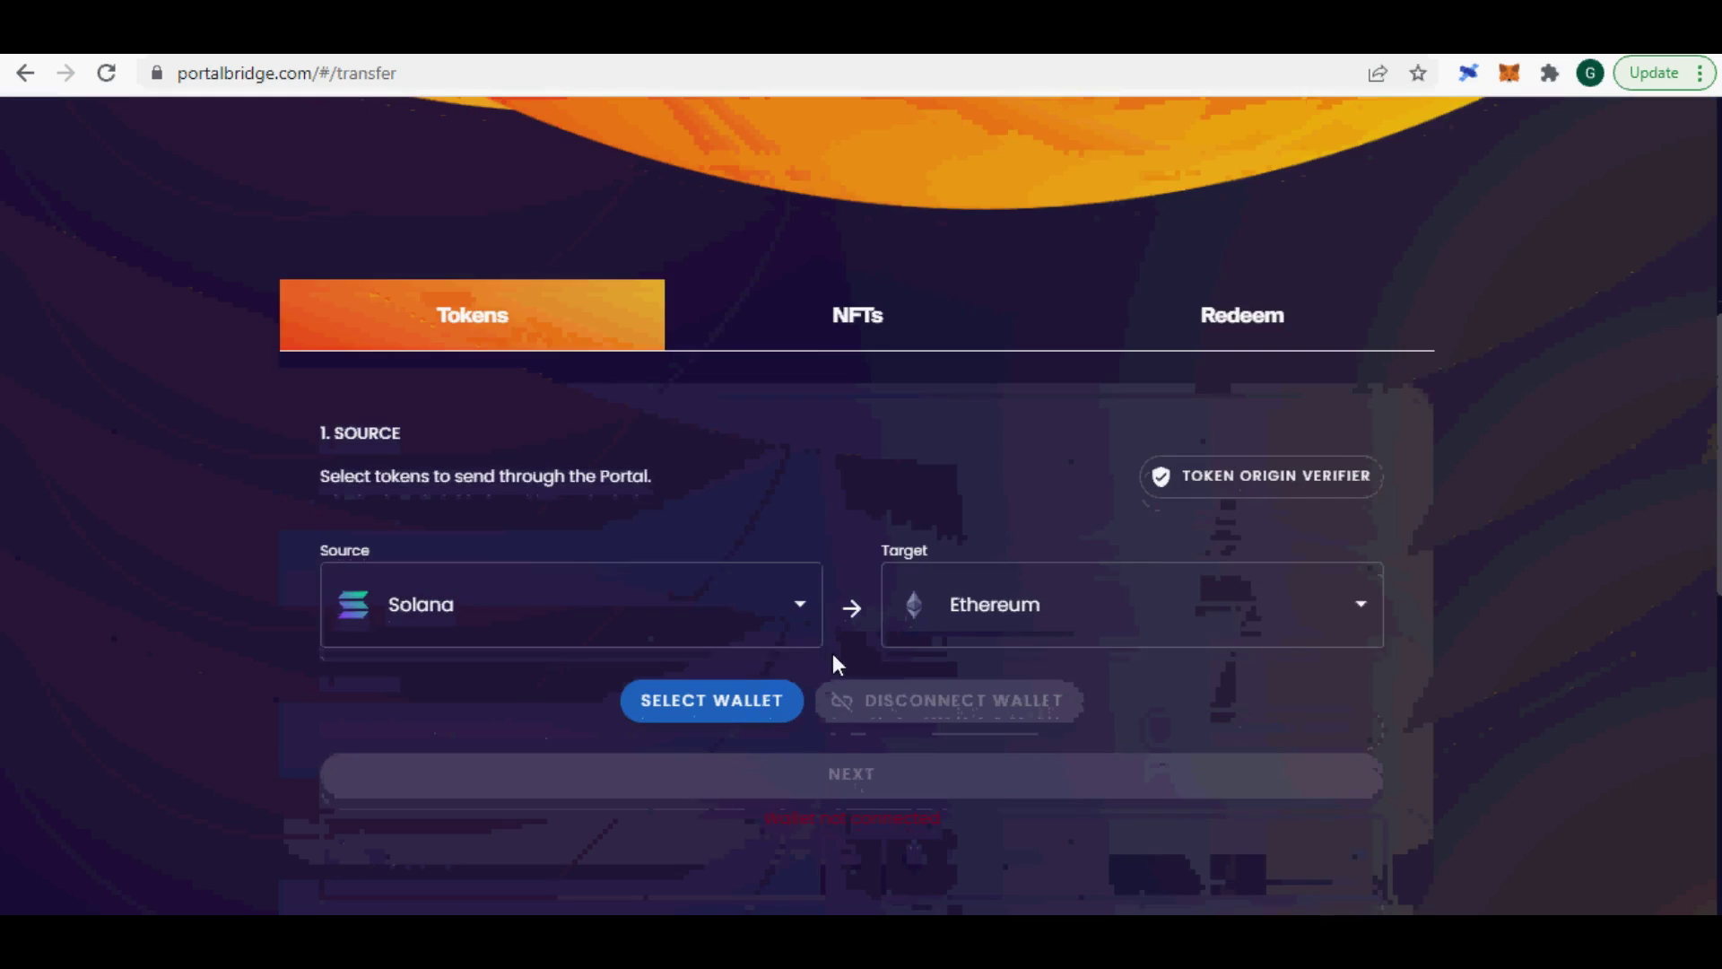
left_click(781, 628)
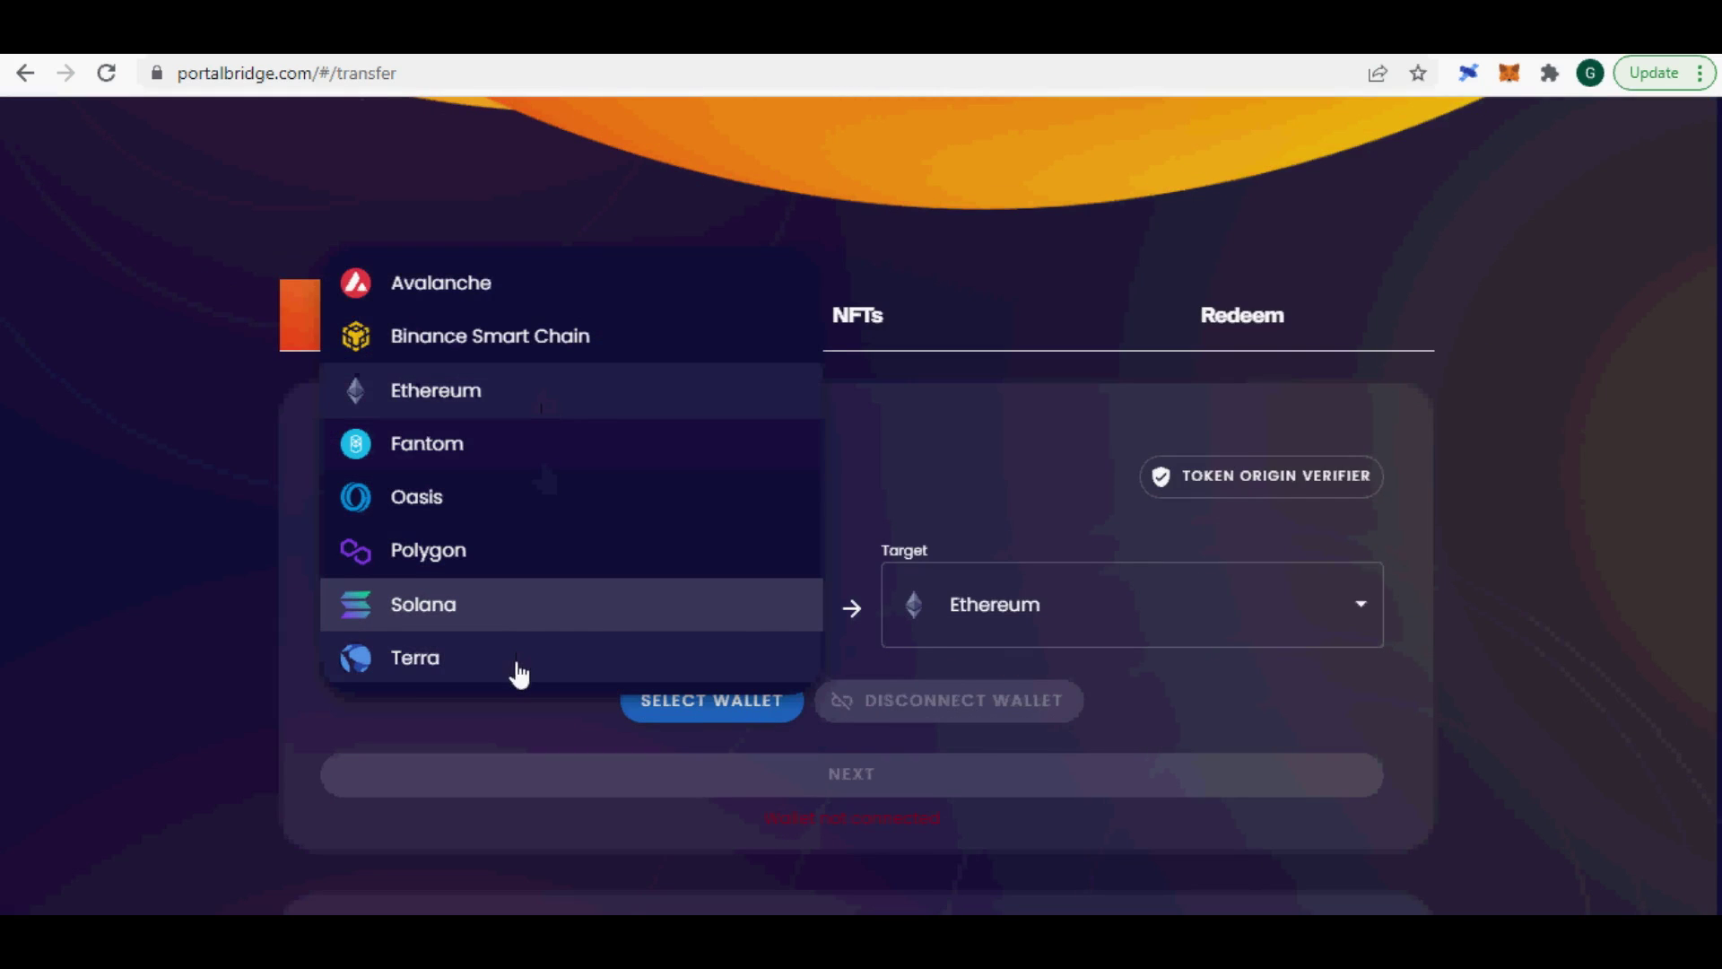
left_click(575, 639)
left_click(1049, 615)
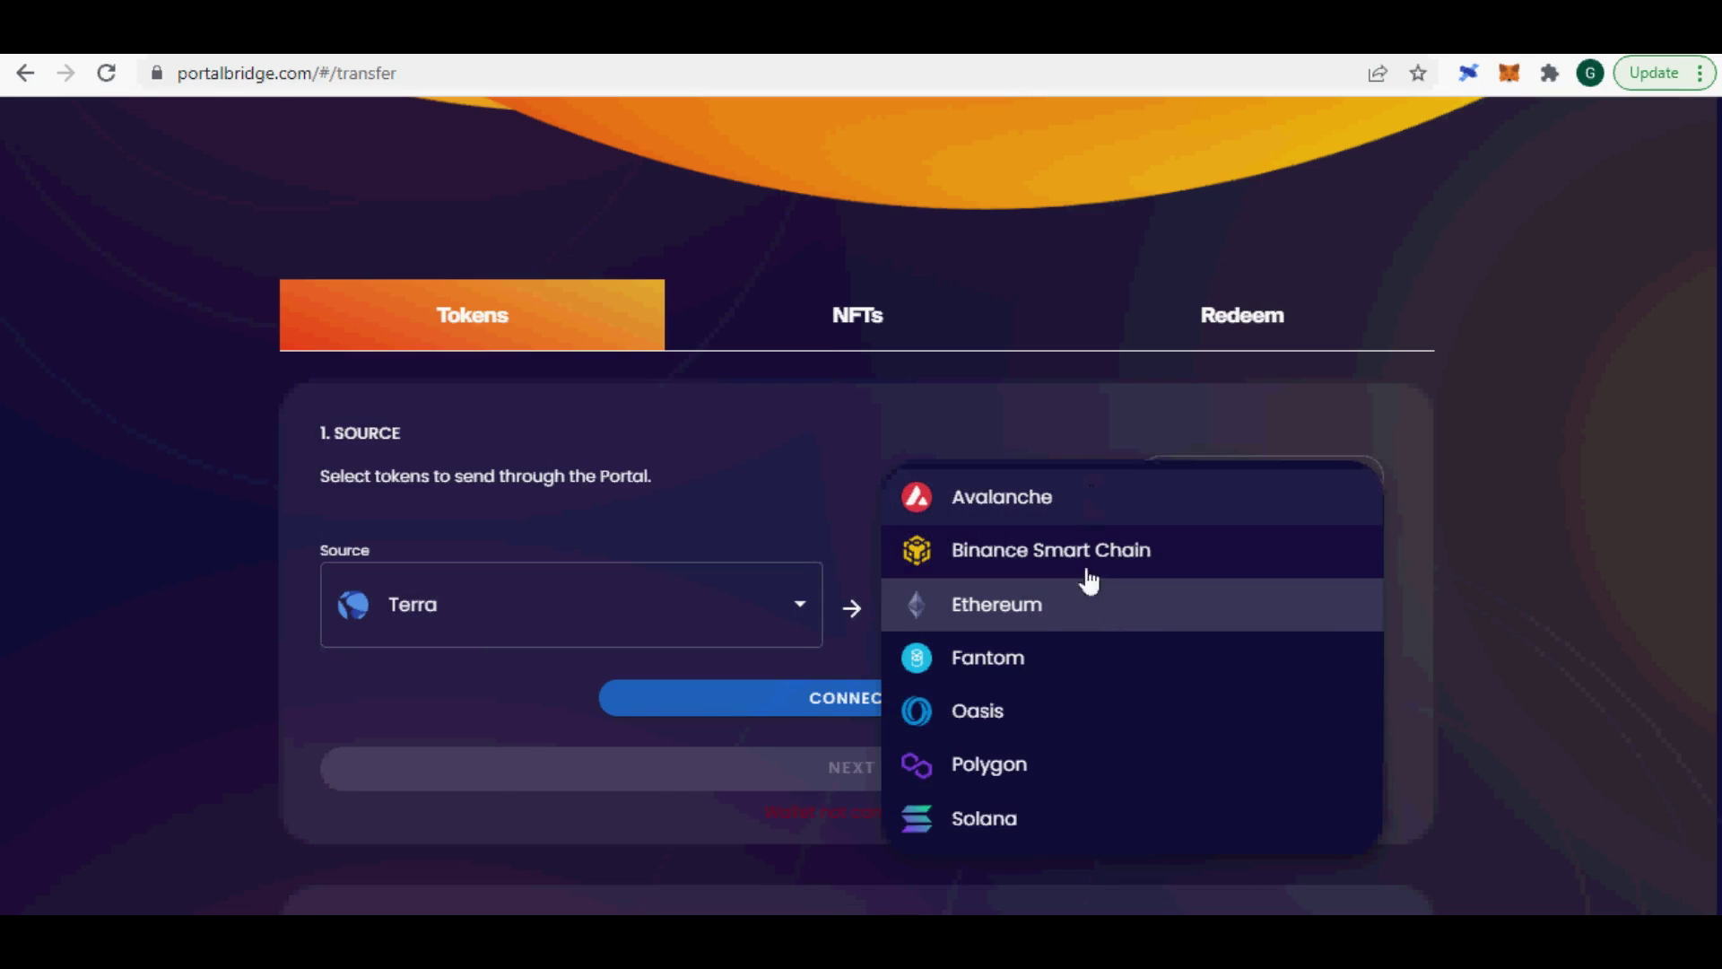
left_click(1049, 550)
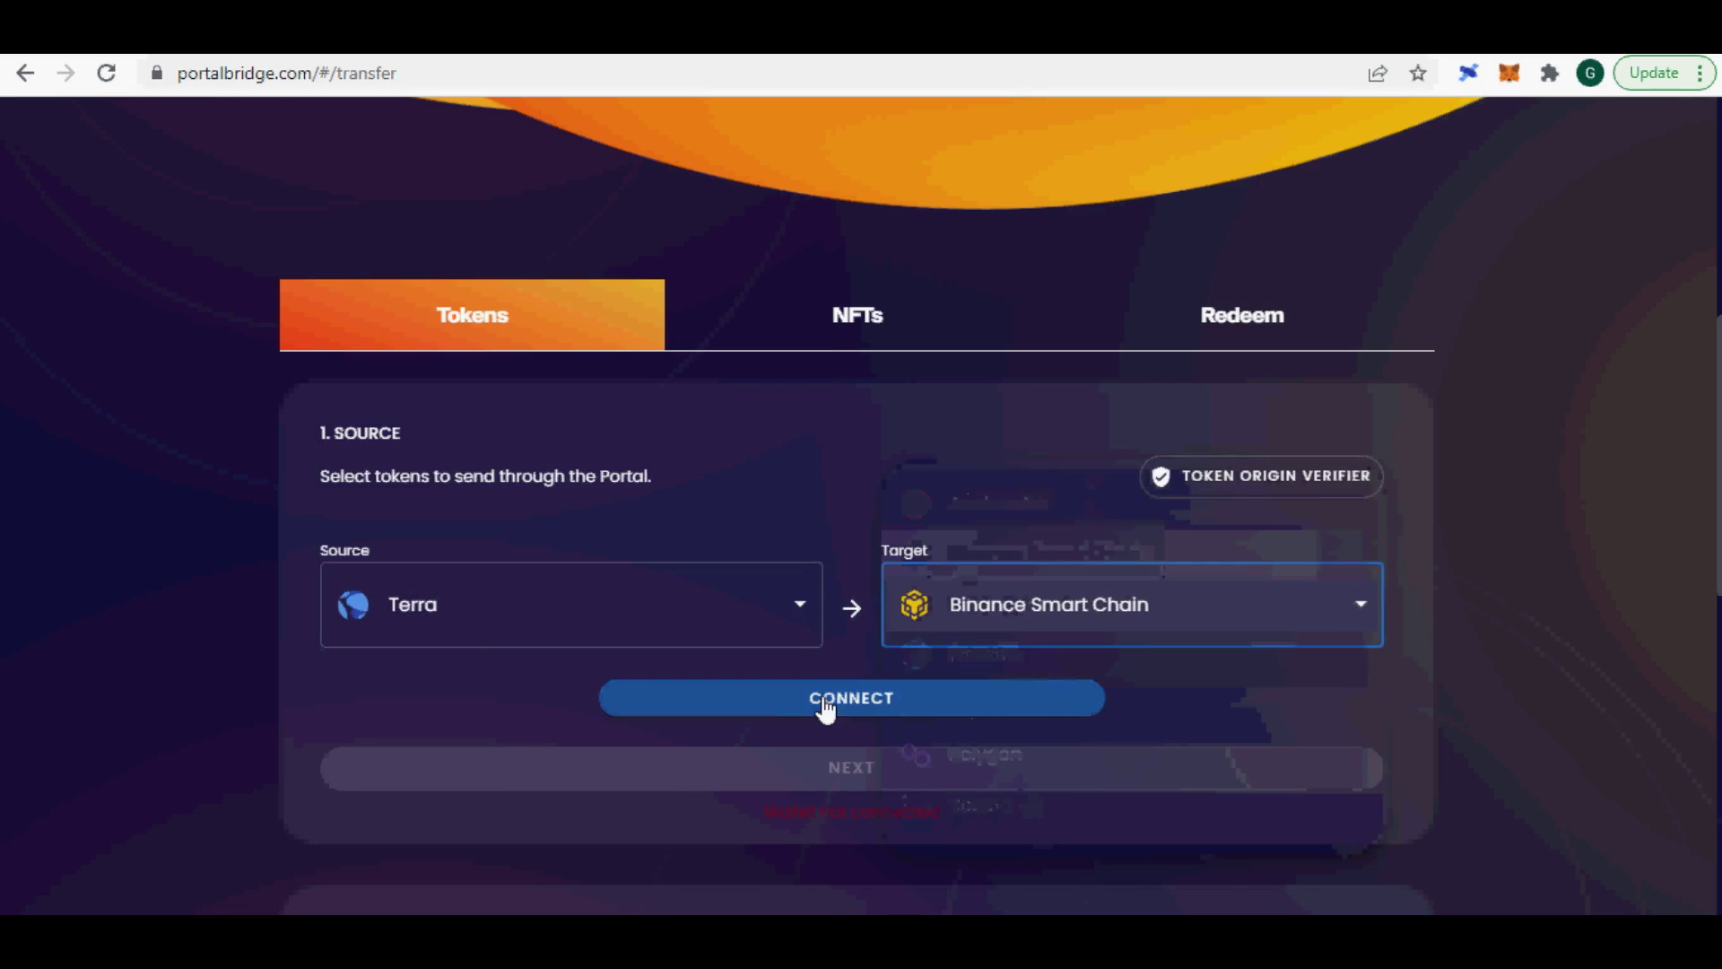
left_click(826, 710)
left_click(858, 459)
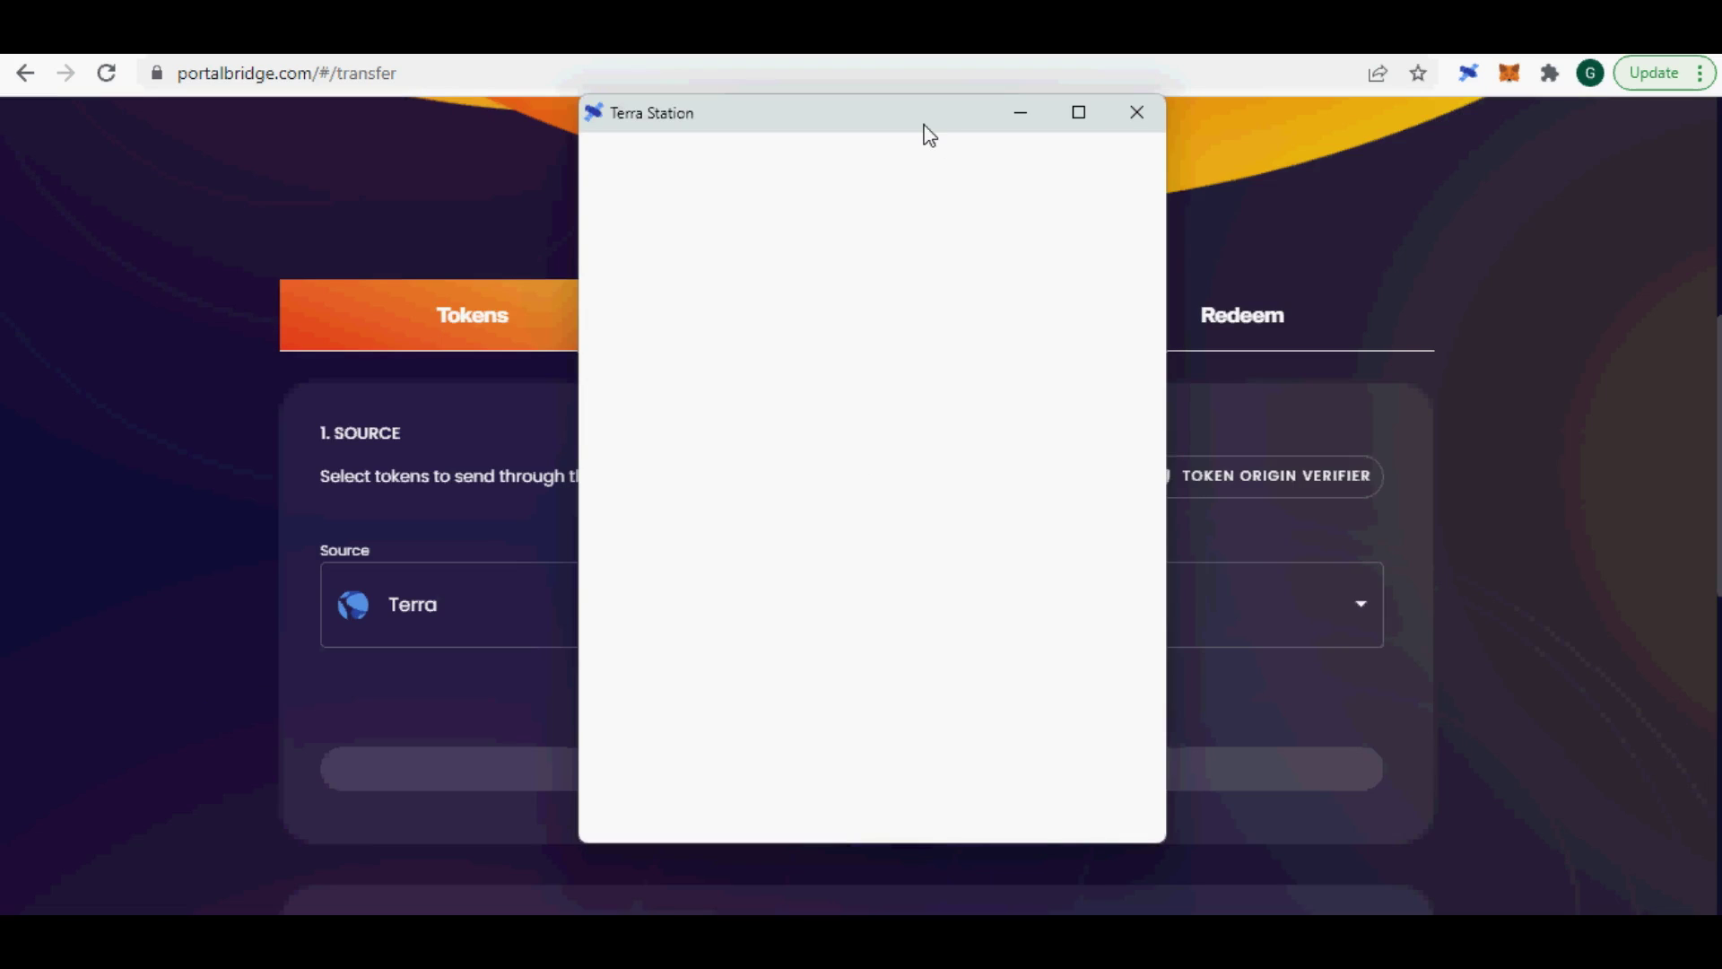
left_click(1022, 585)
Choose UST (balance 100.8172) as the token to send
scroll(1255, 744, "down", 3)
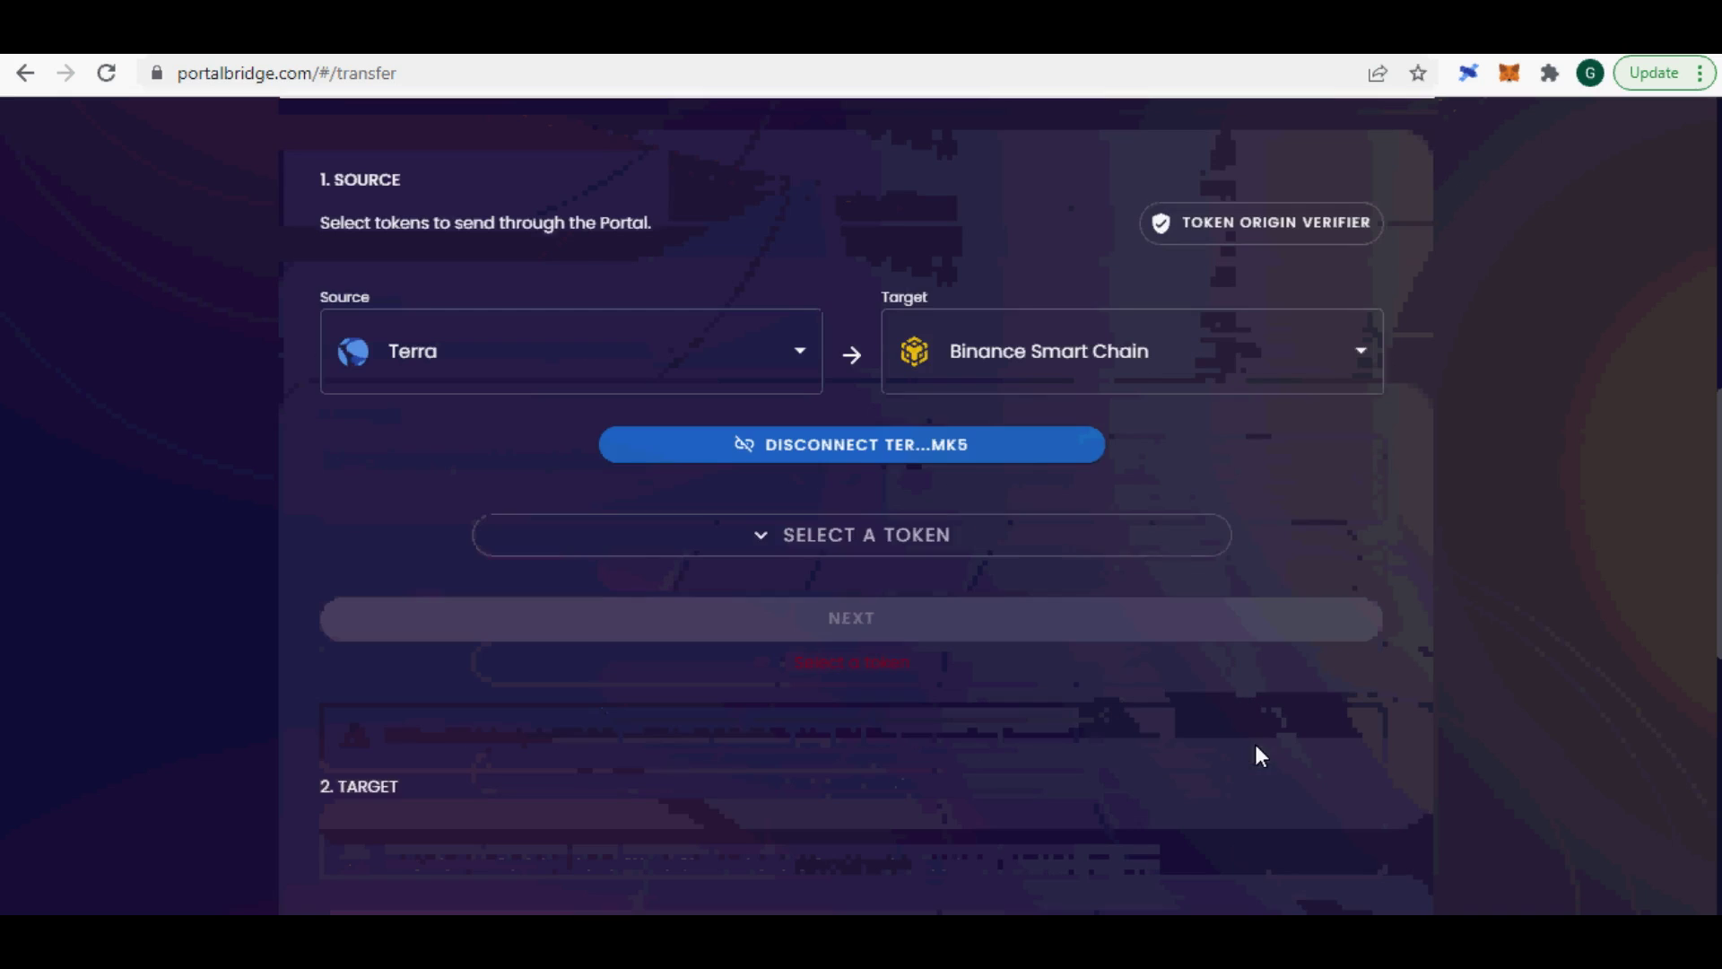
left_click(1011, 549)
scroll(1018, 610, "down", 1)
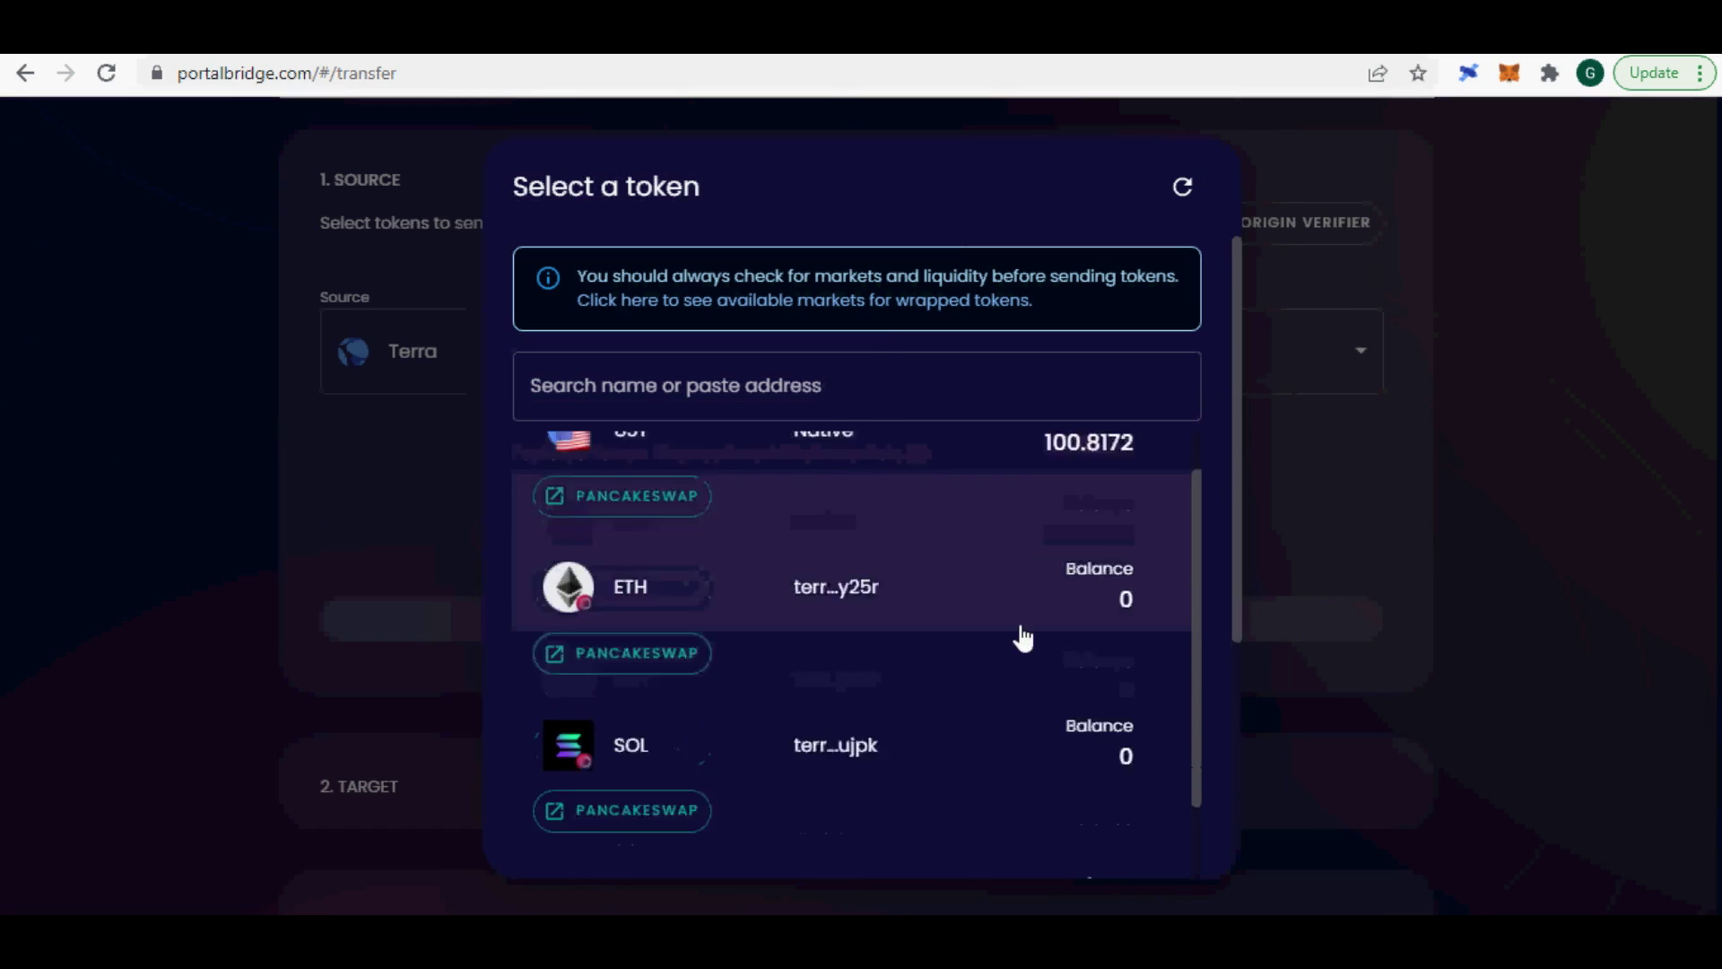
scroll(1027, 644, "down", 7)
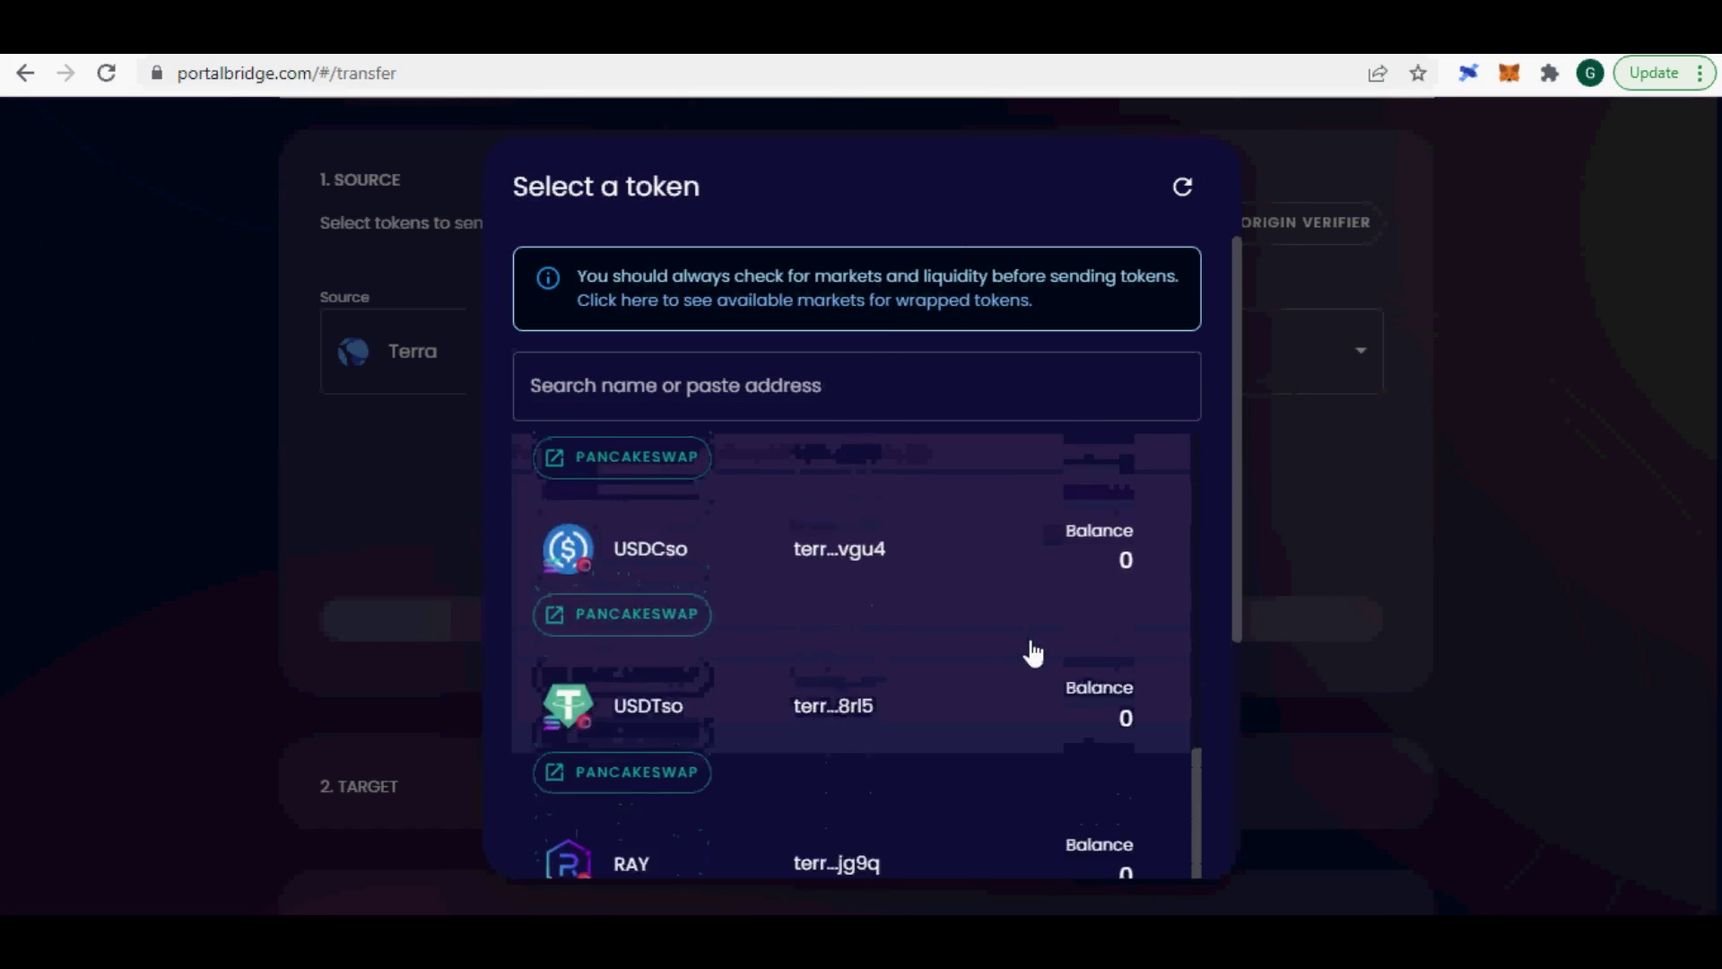
scroll(1033, 653, "down", 6)
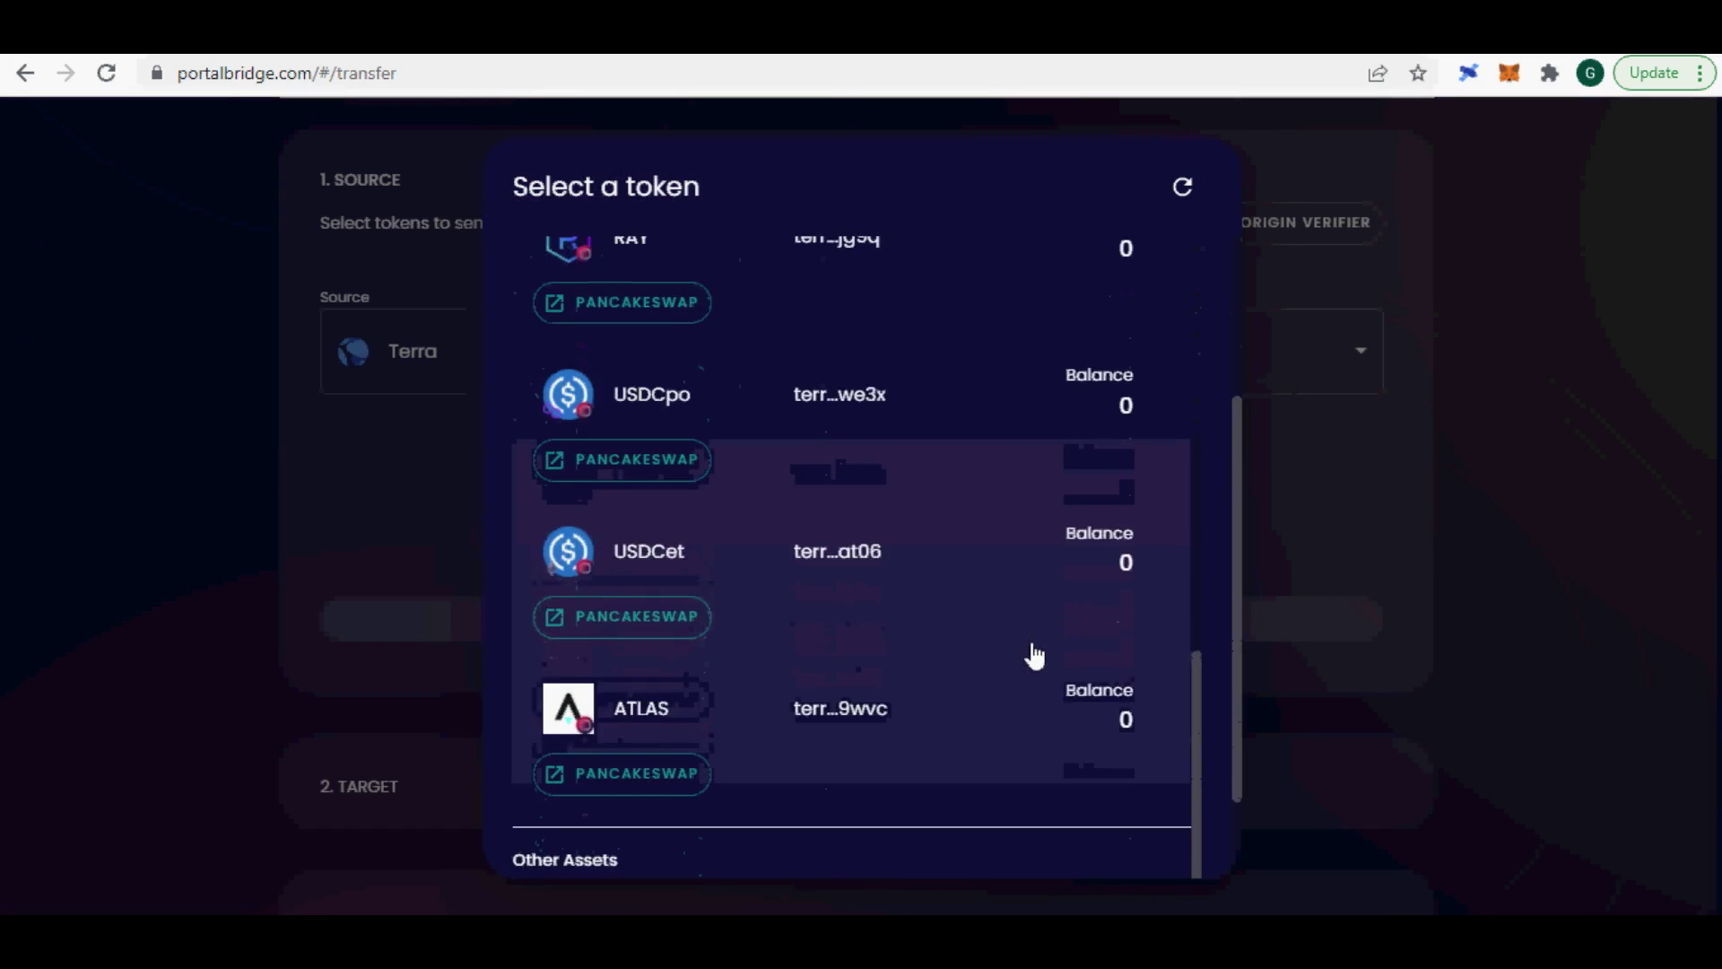
scroll(1033, 655, "down", 1)
scroll(1081, 730, "up", 8)
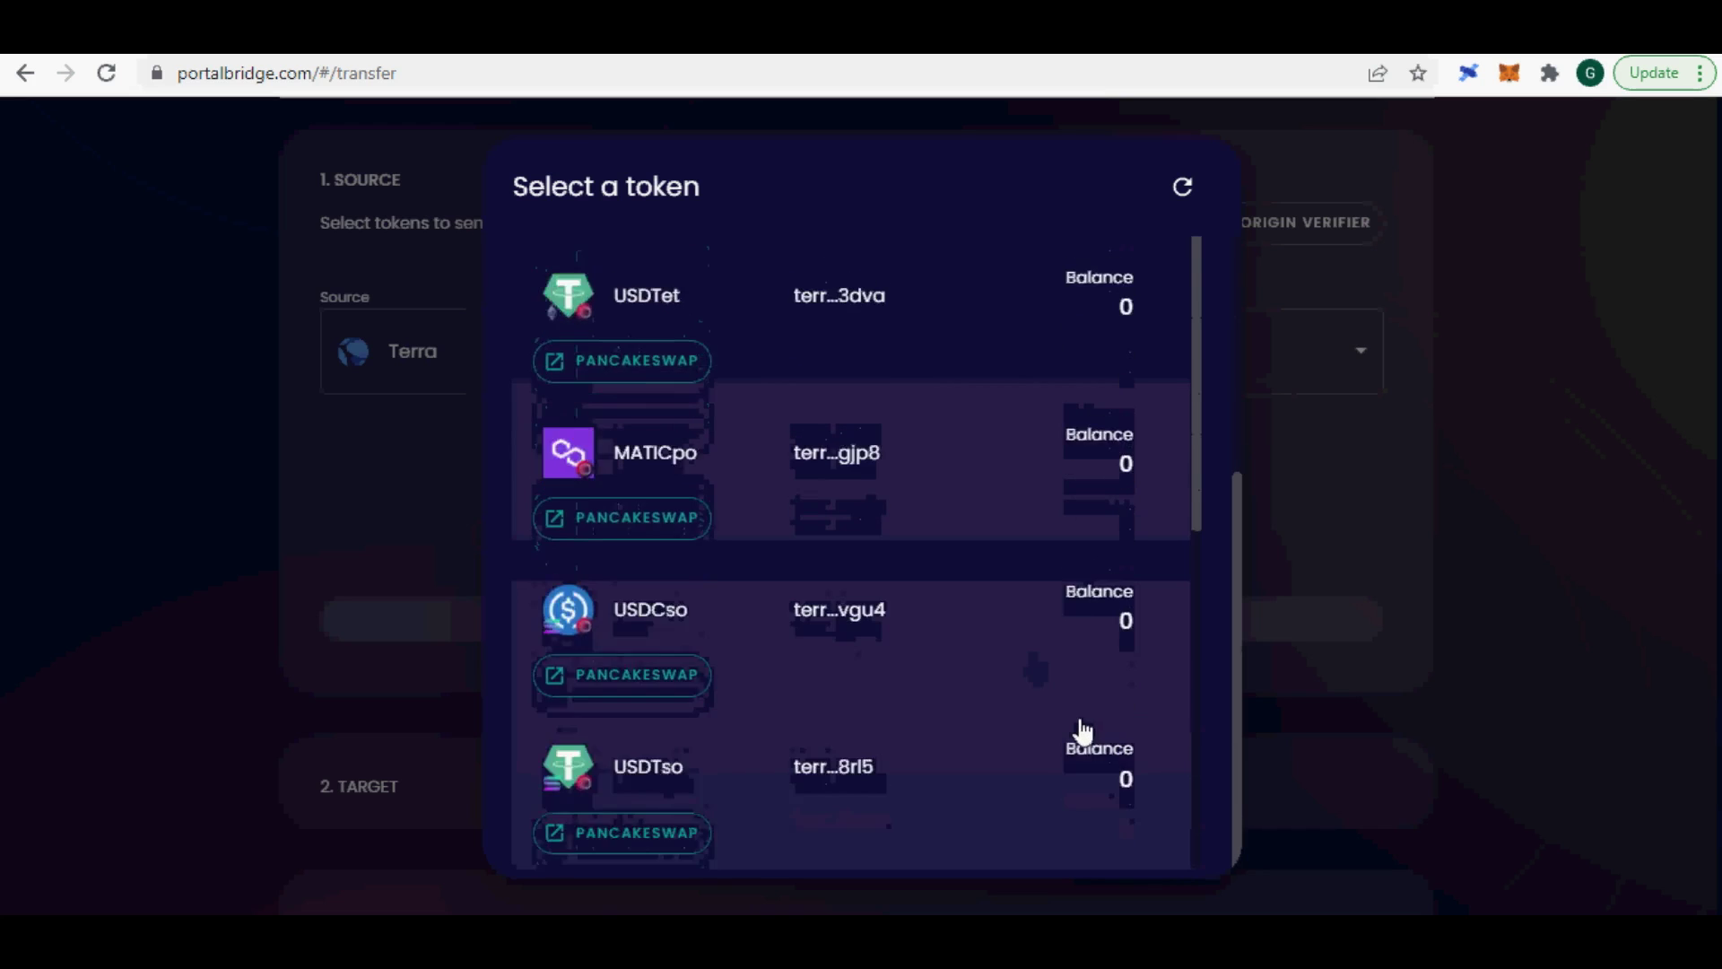
scroll(1079, 727, "up", 5)
left_click(873, 547)
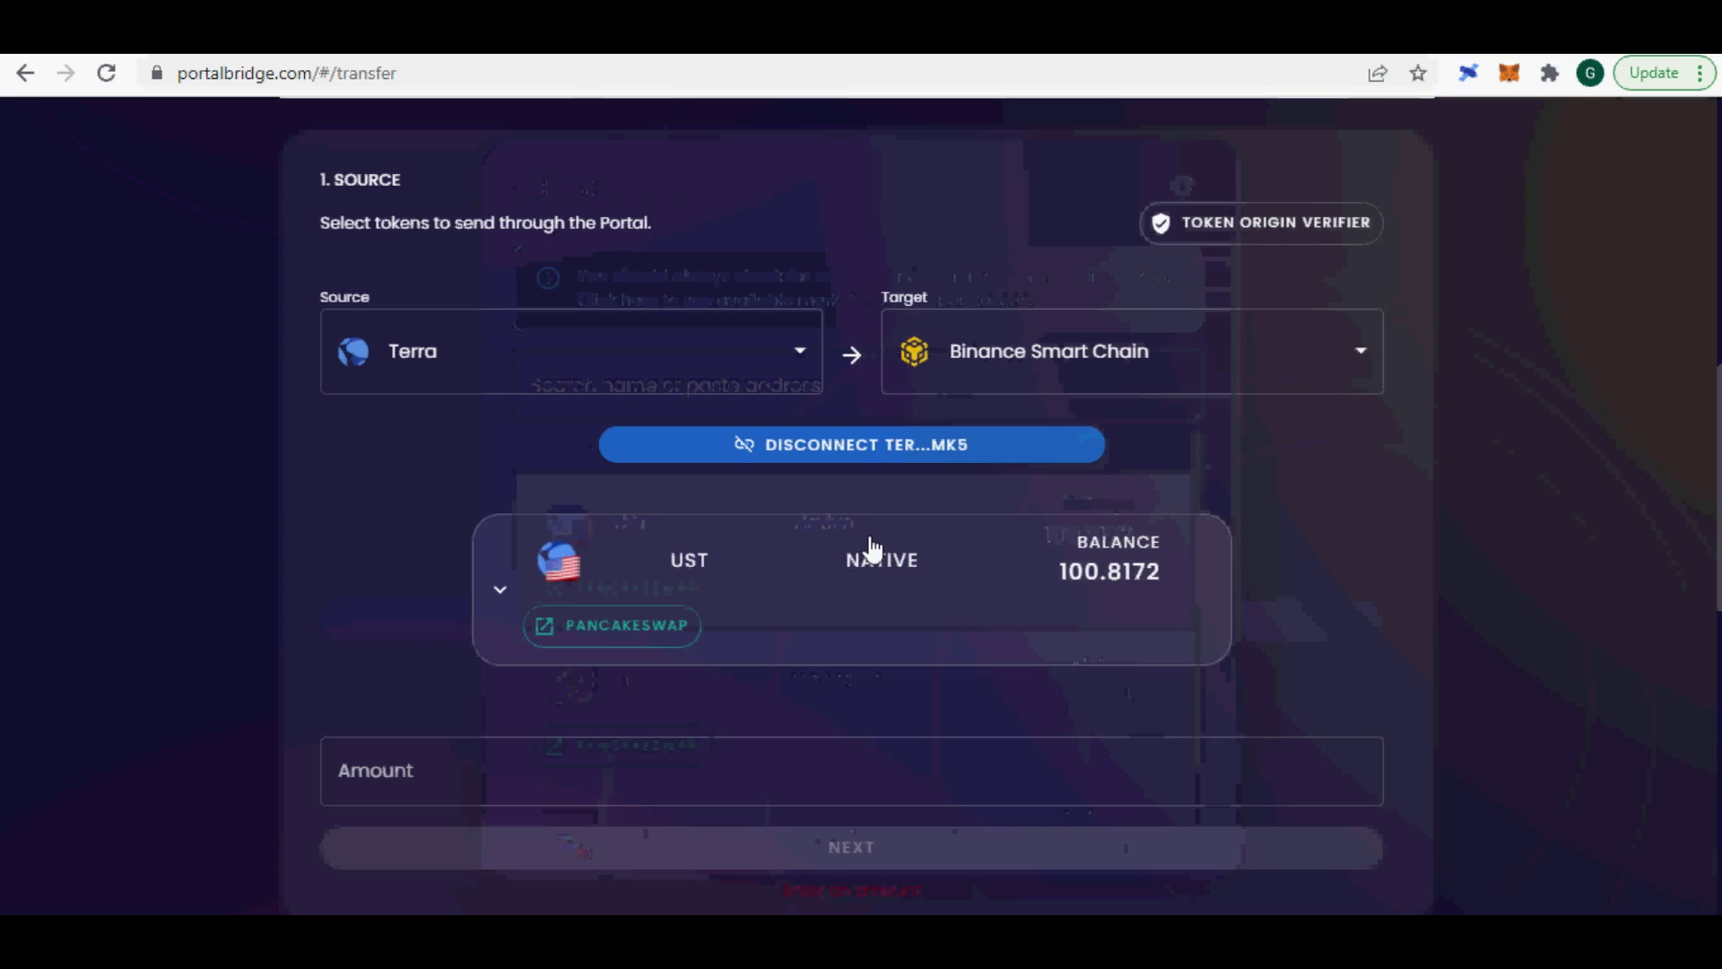
Enter 100 UST as the transfer amount and continue to the target step
scroll(1022, 661, "down", 1)
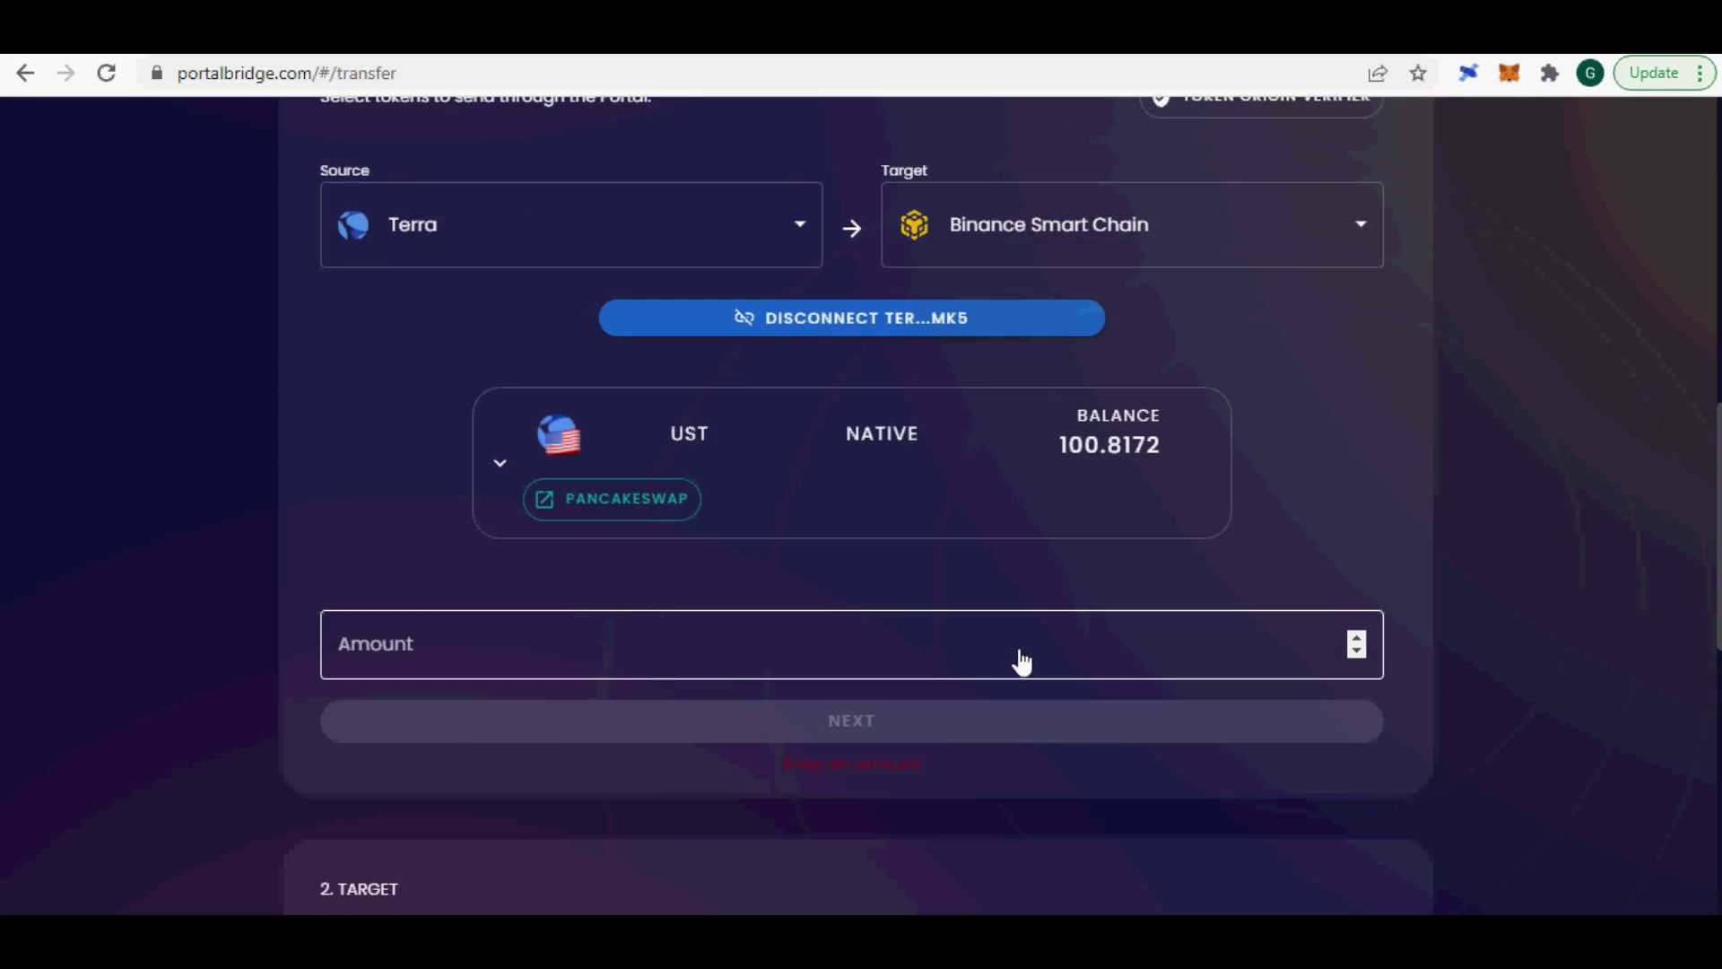
left_click(1022, 662)
type("100")
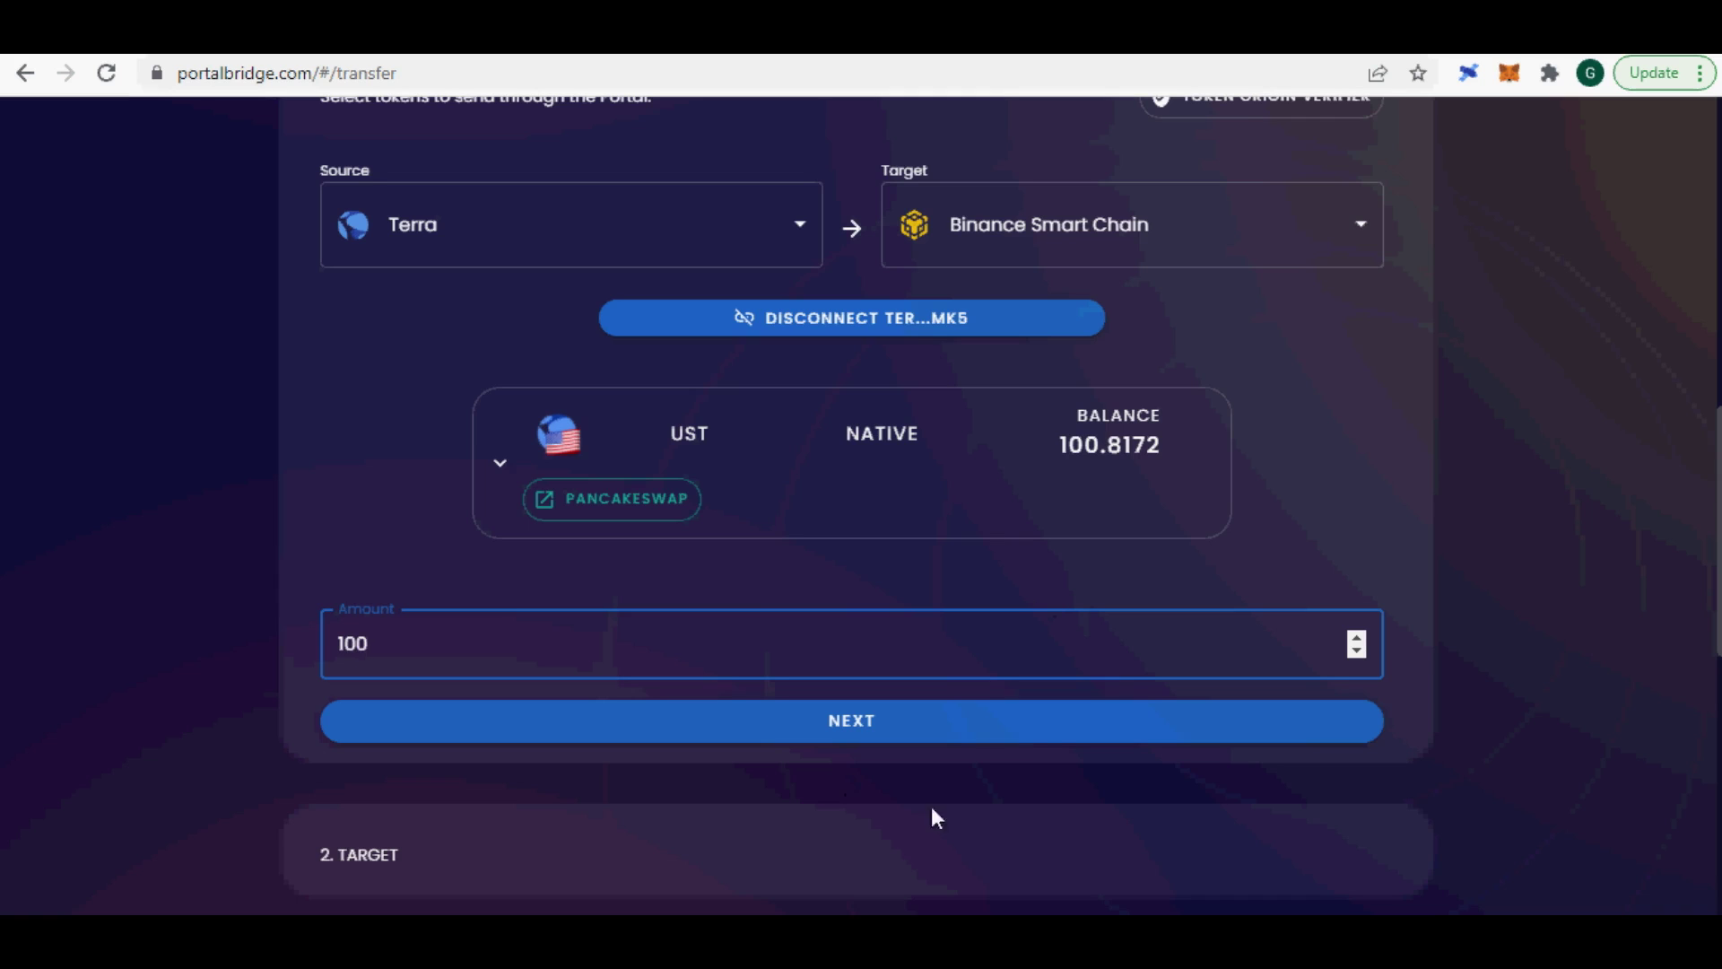
scroll(1055, 712, "down", 3)
left_click(885, 484)
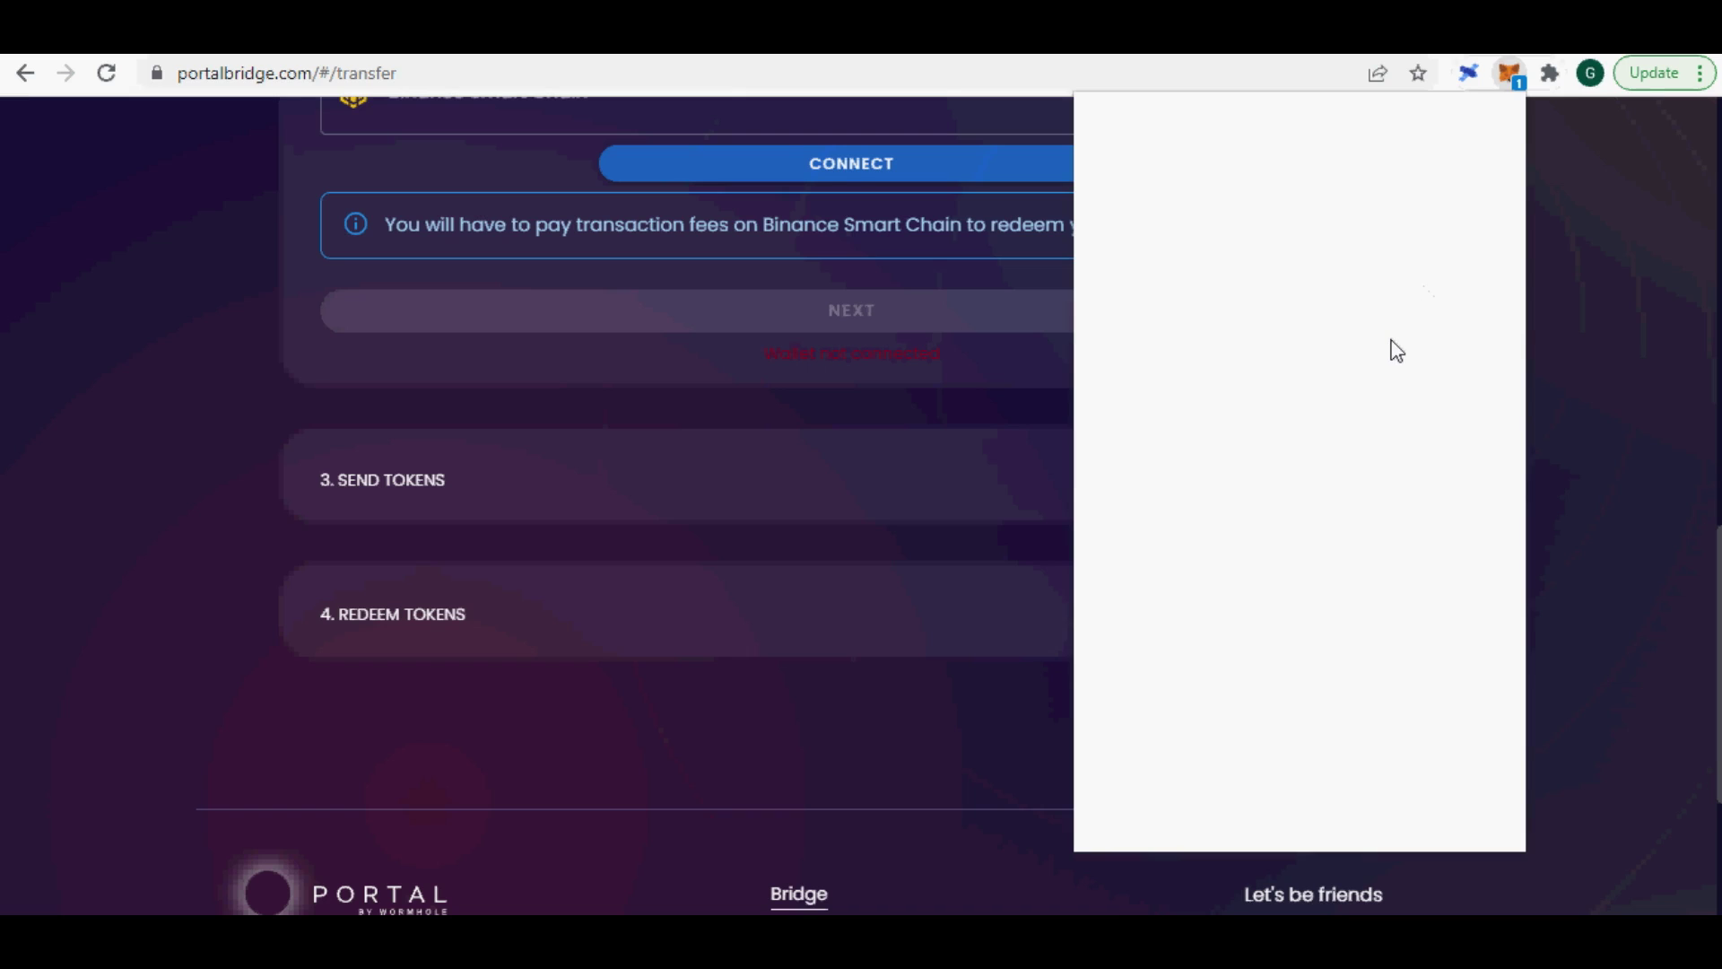
On wormholebridge.com, pick Terra as source and Binance Smart Chain as target again
type("*")
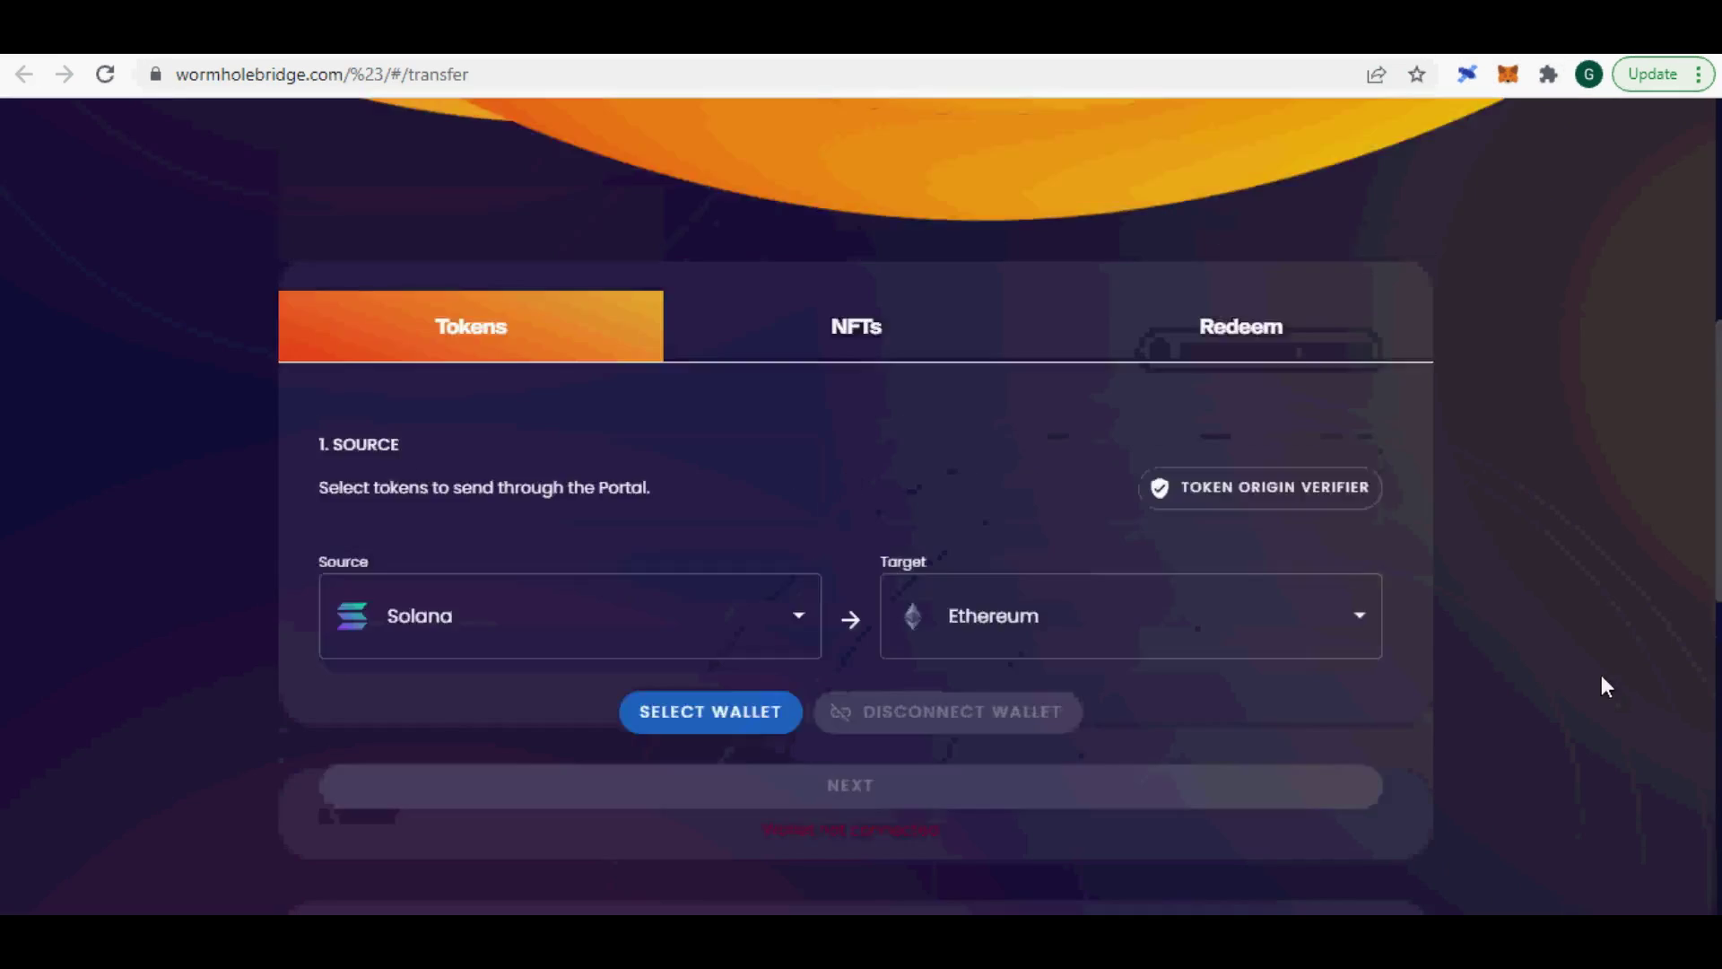
scroll(1601, 674, "up", 5)
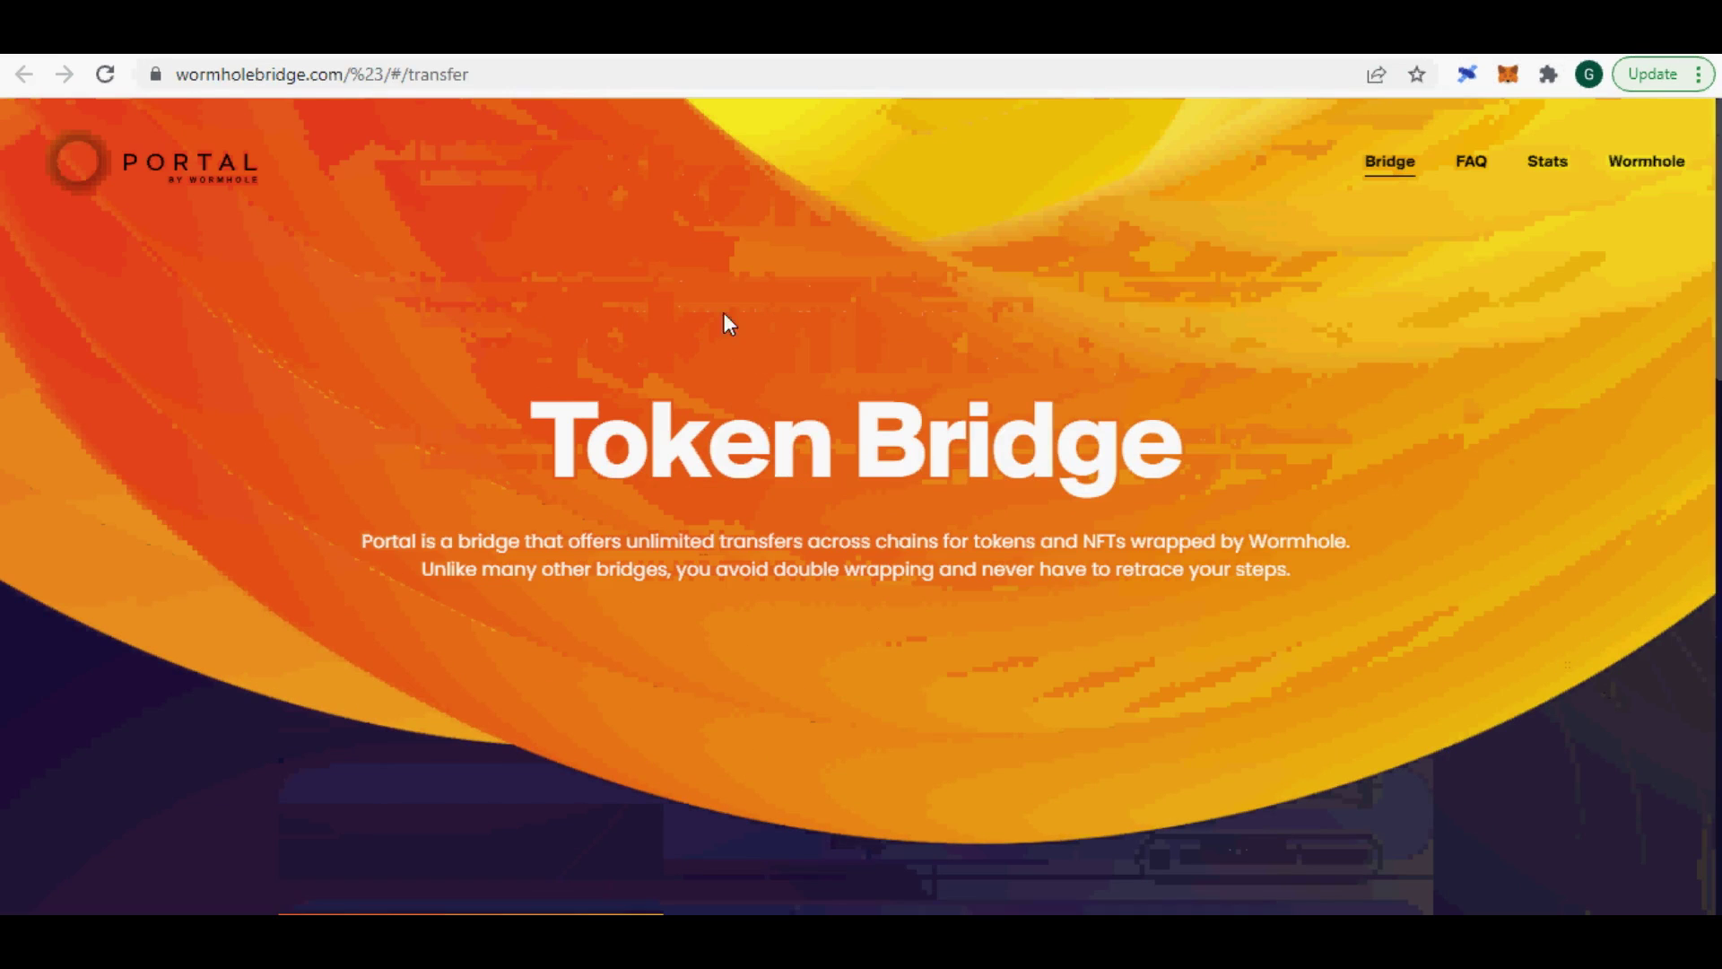
left_click(500, 77)
scroll(1358, 662, "down", 8)
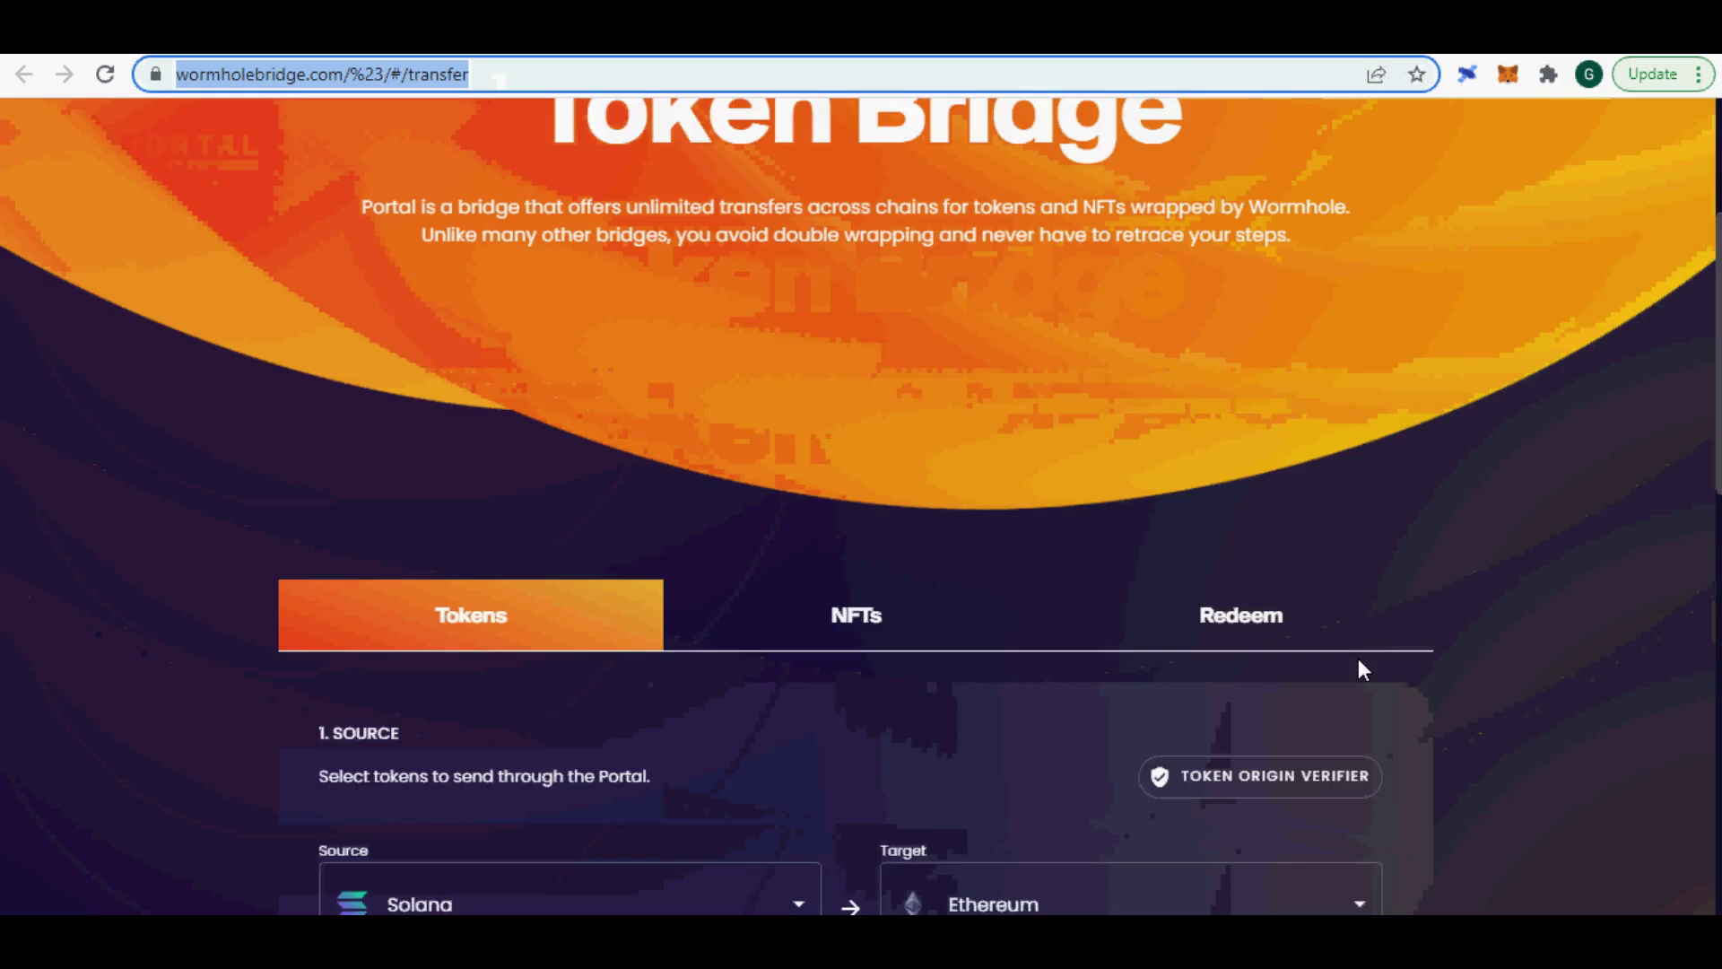
left_click(727, 500)
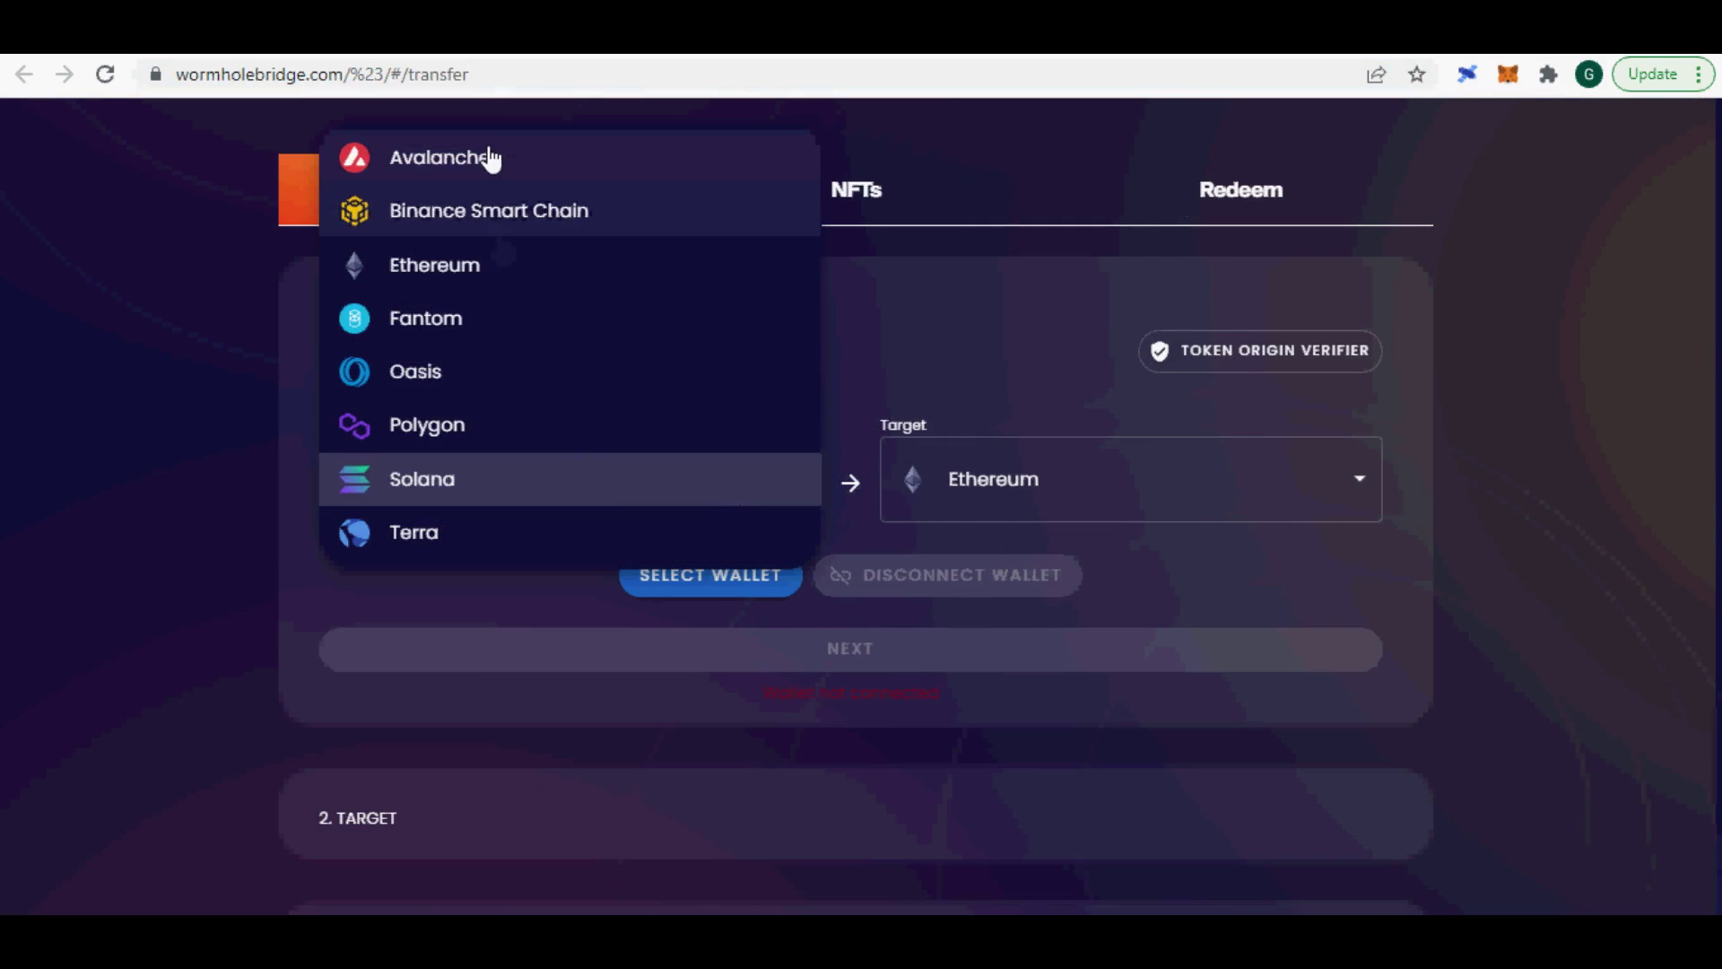
left_click(500, 545)
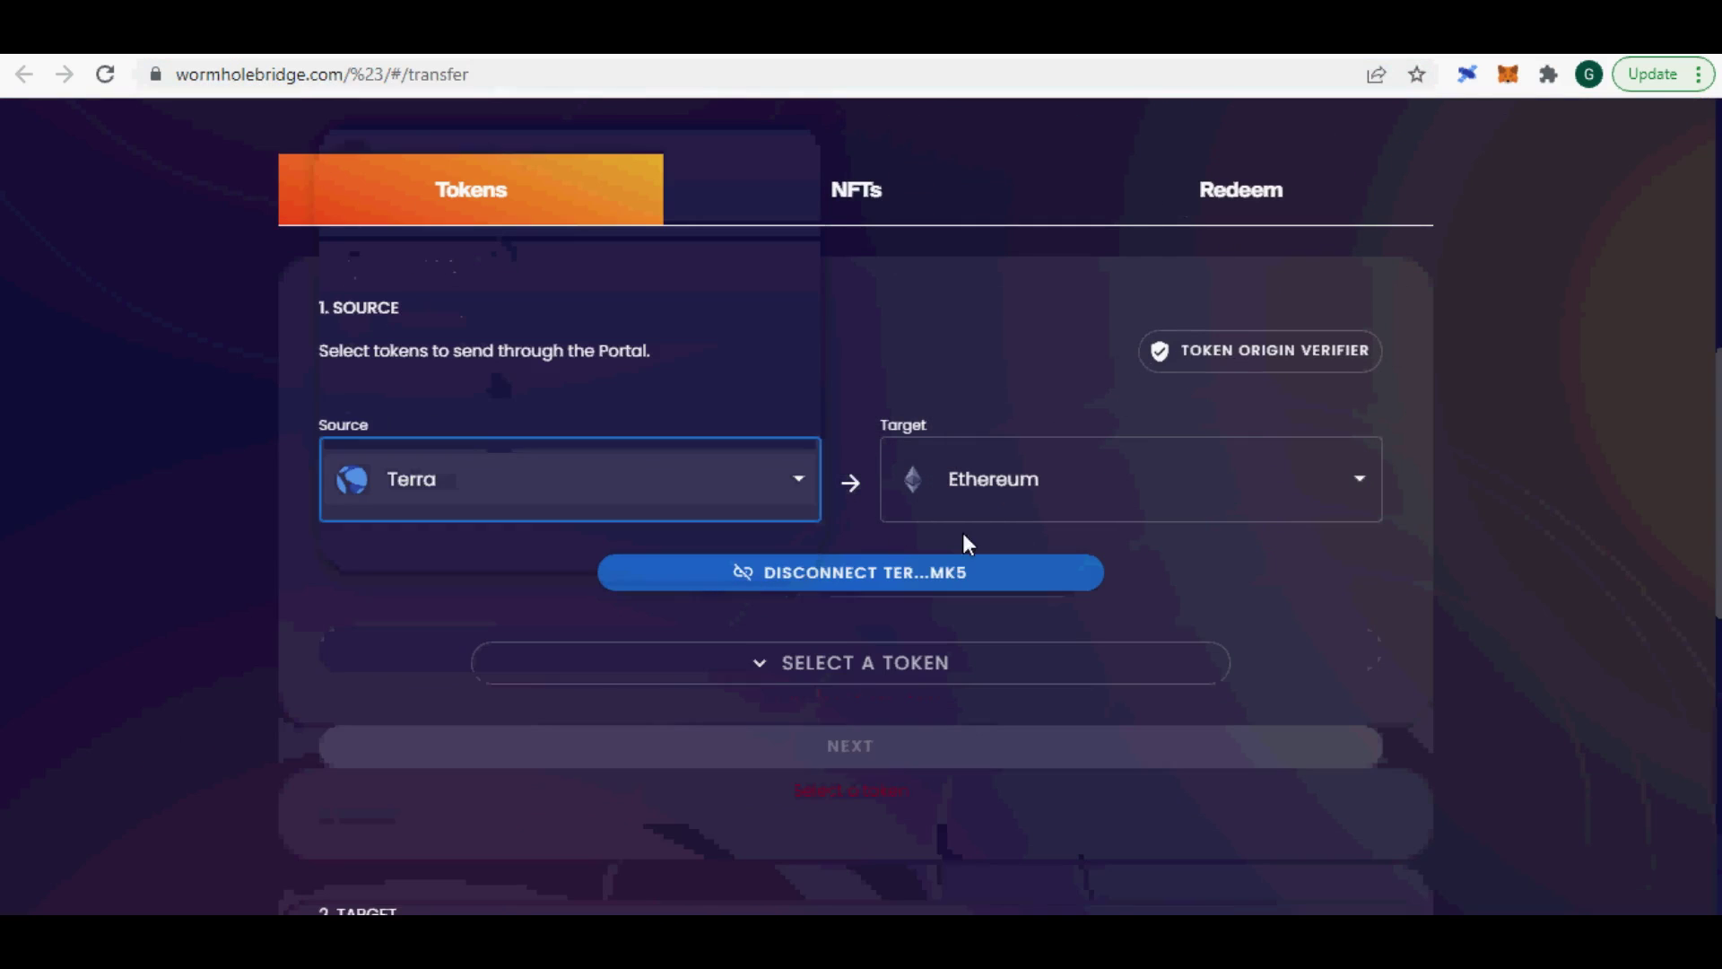
left_click(1105, 500)
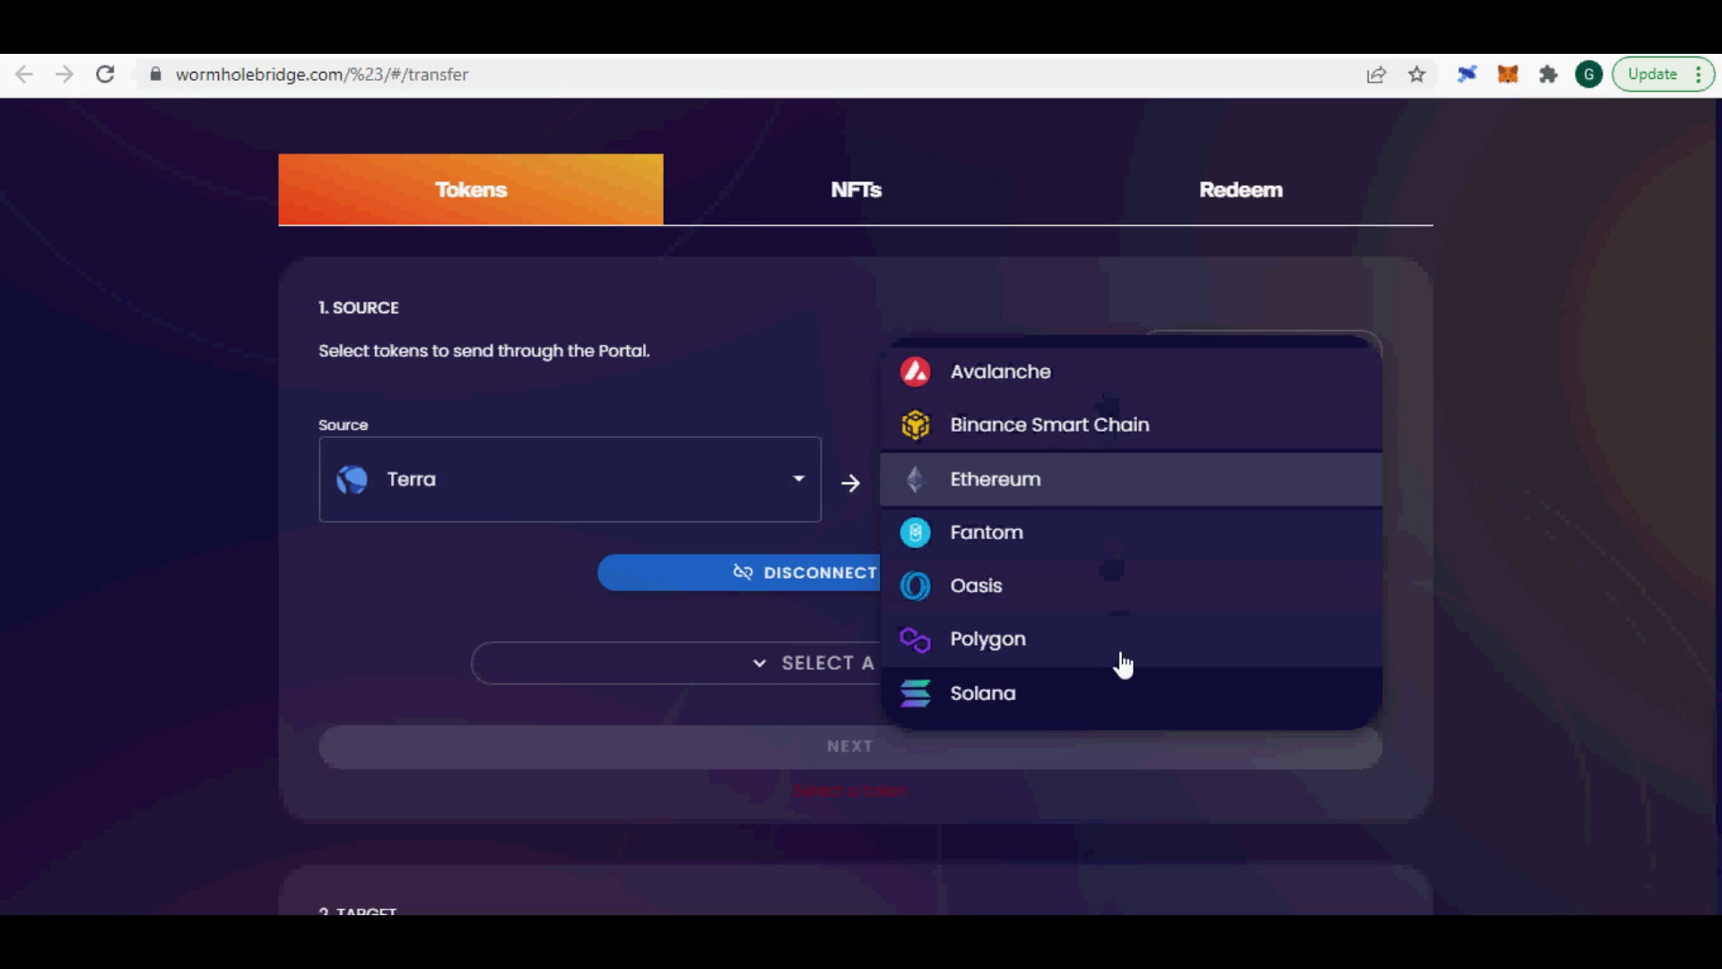
left_click(1129, 426)
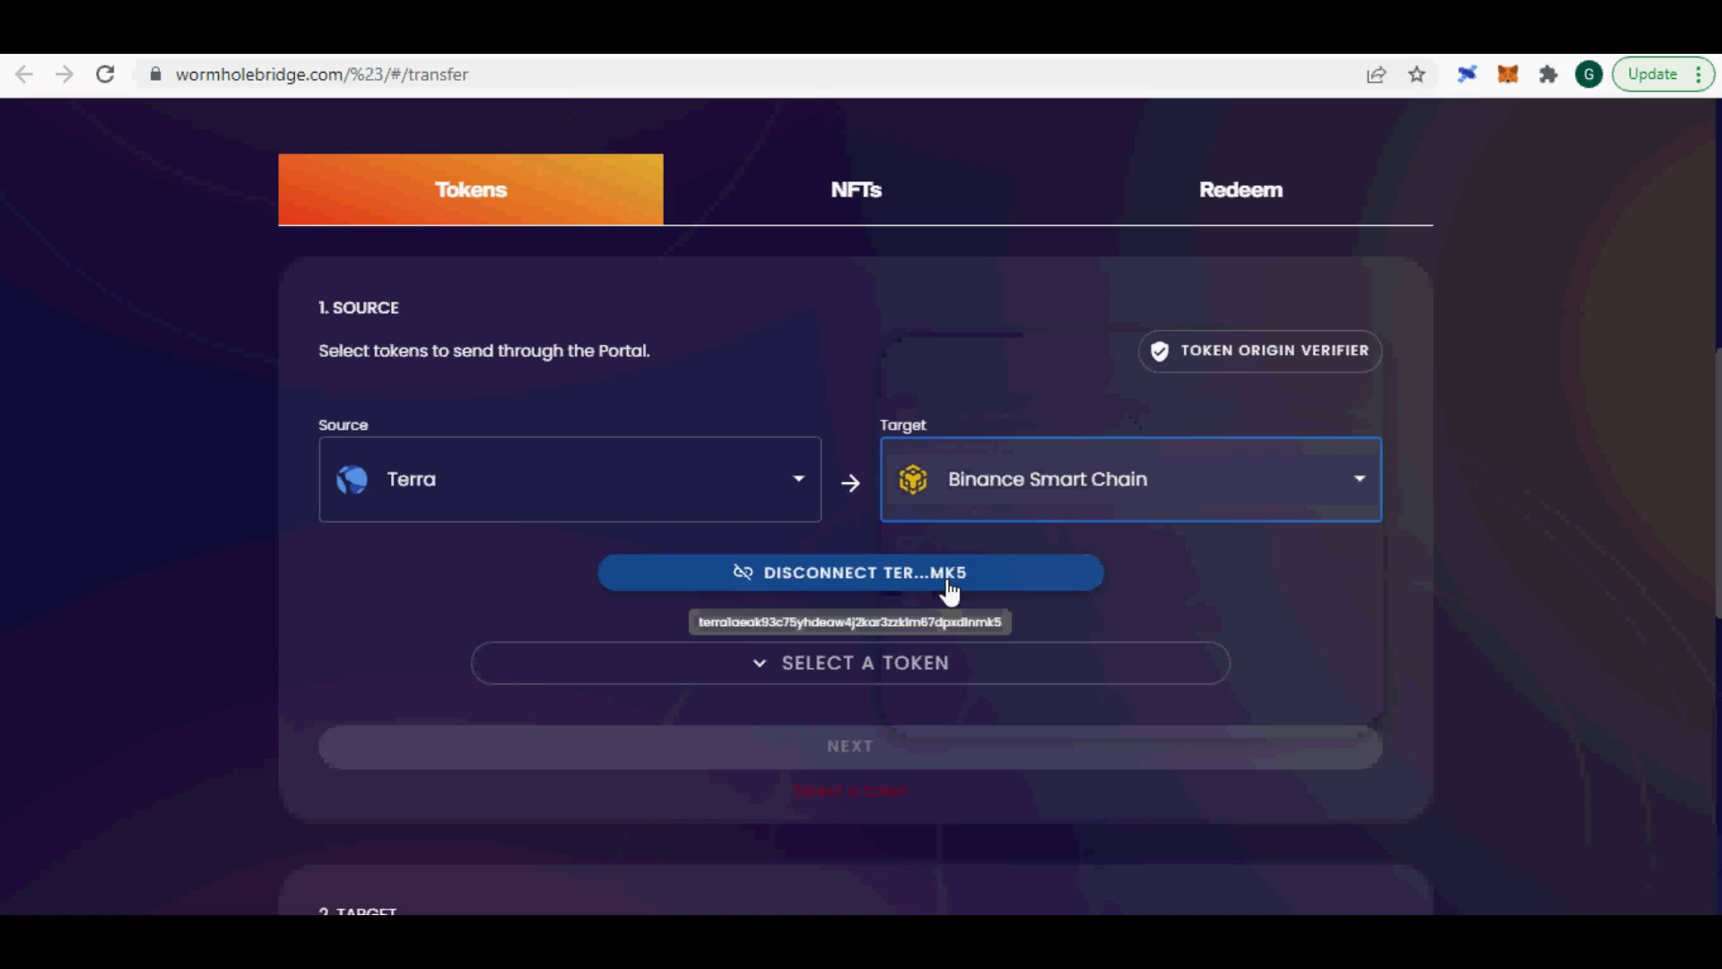
scroll(1247, 576, "up", 2)
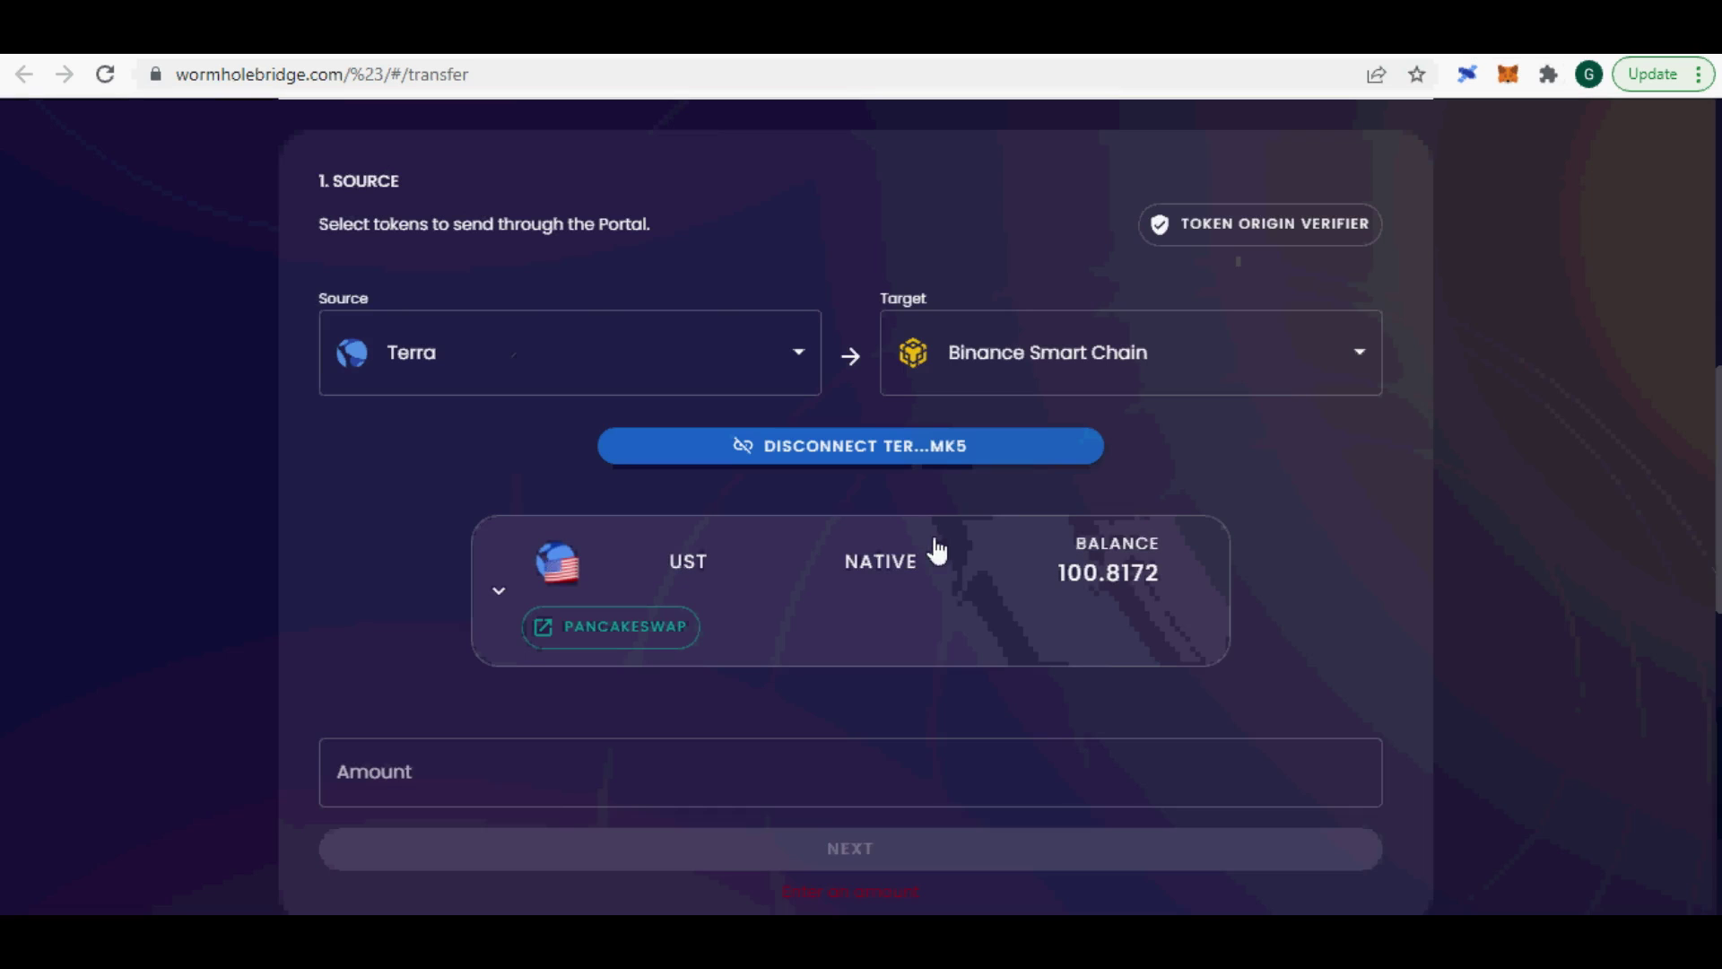
Set the transfer amount to 100 UST and continue to the target step
left_click(823, 790)
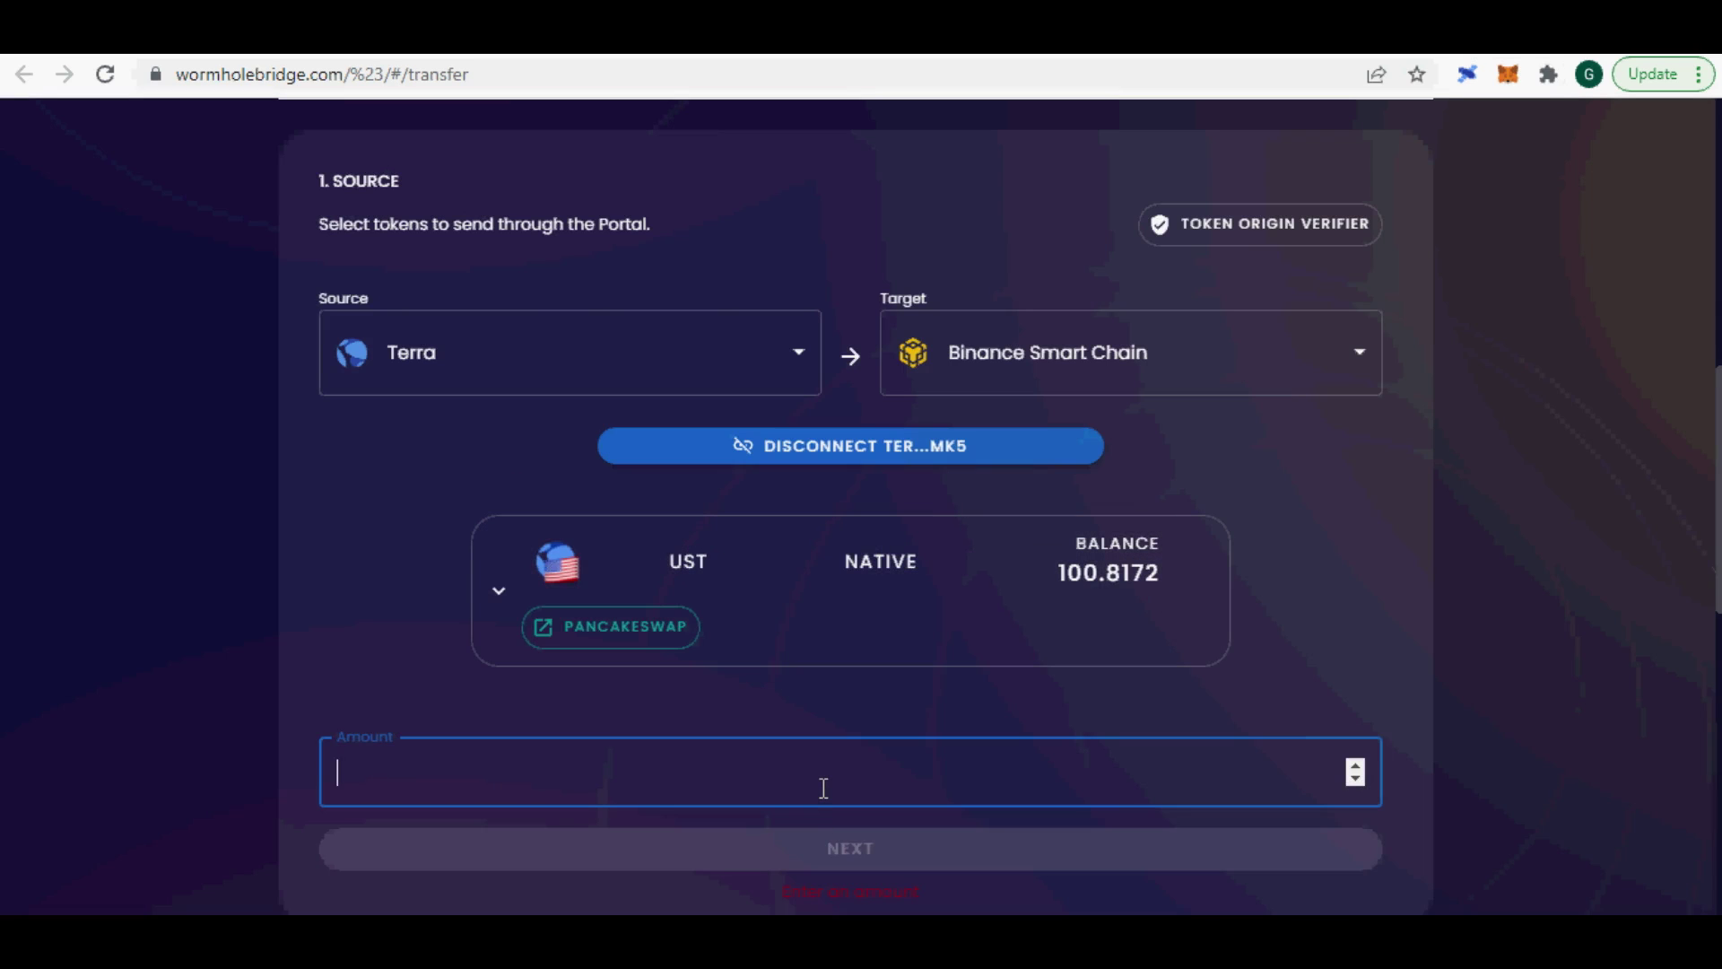
type("100")
key("BackSpace")
key("BackSpace")
key("BackSpace")
type("99")
scroll(836, 728, "down", 4)
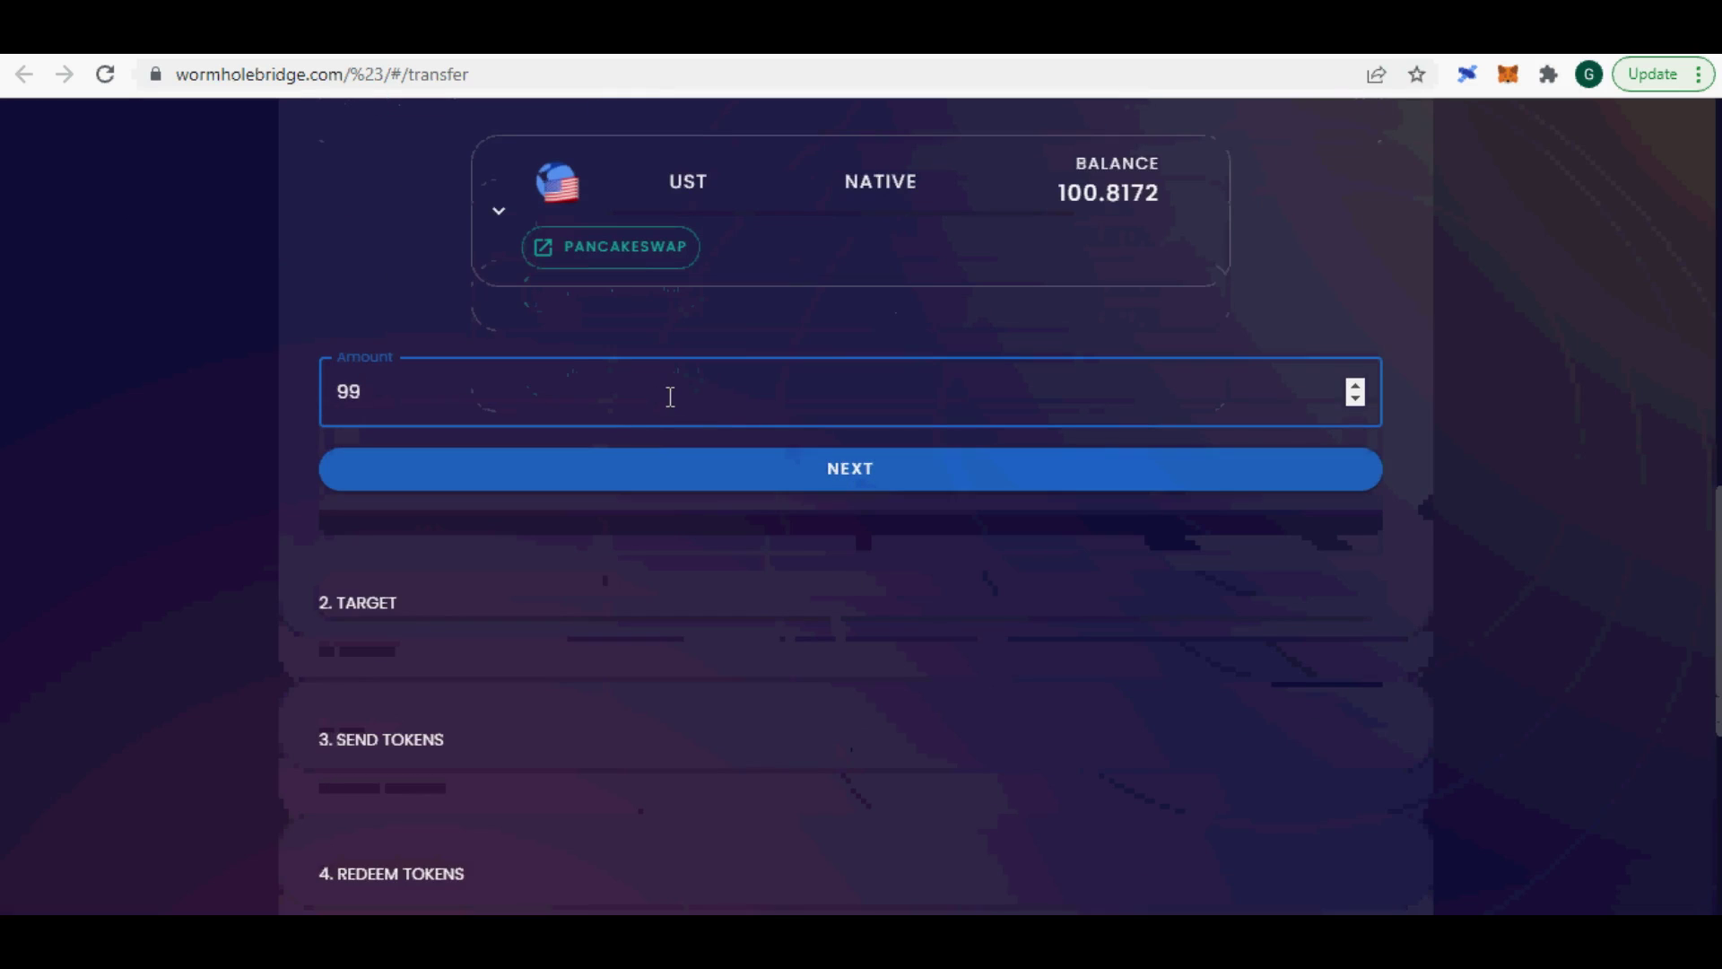
key("BackSpace")
key("BackSpace")
type("100")
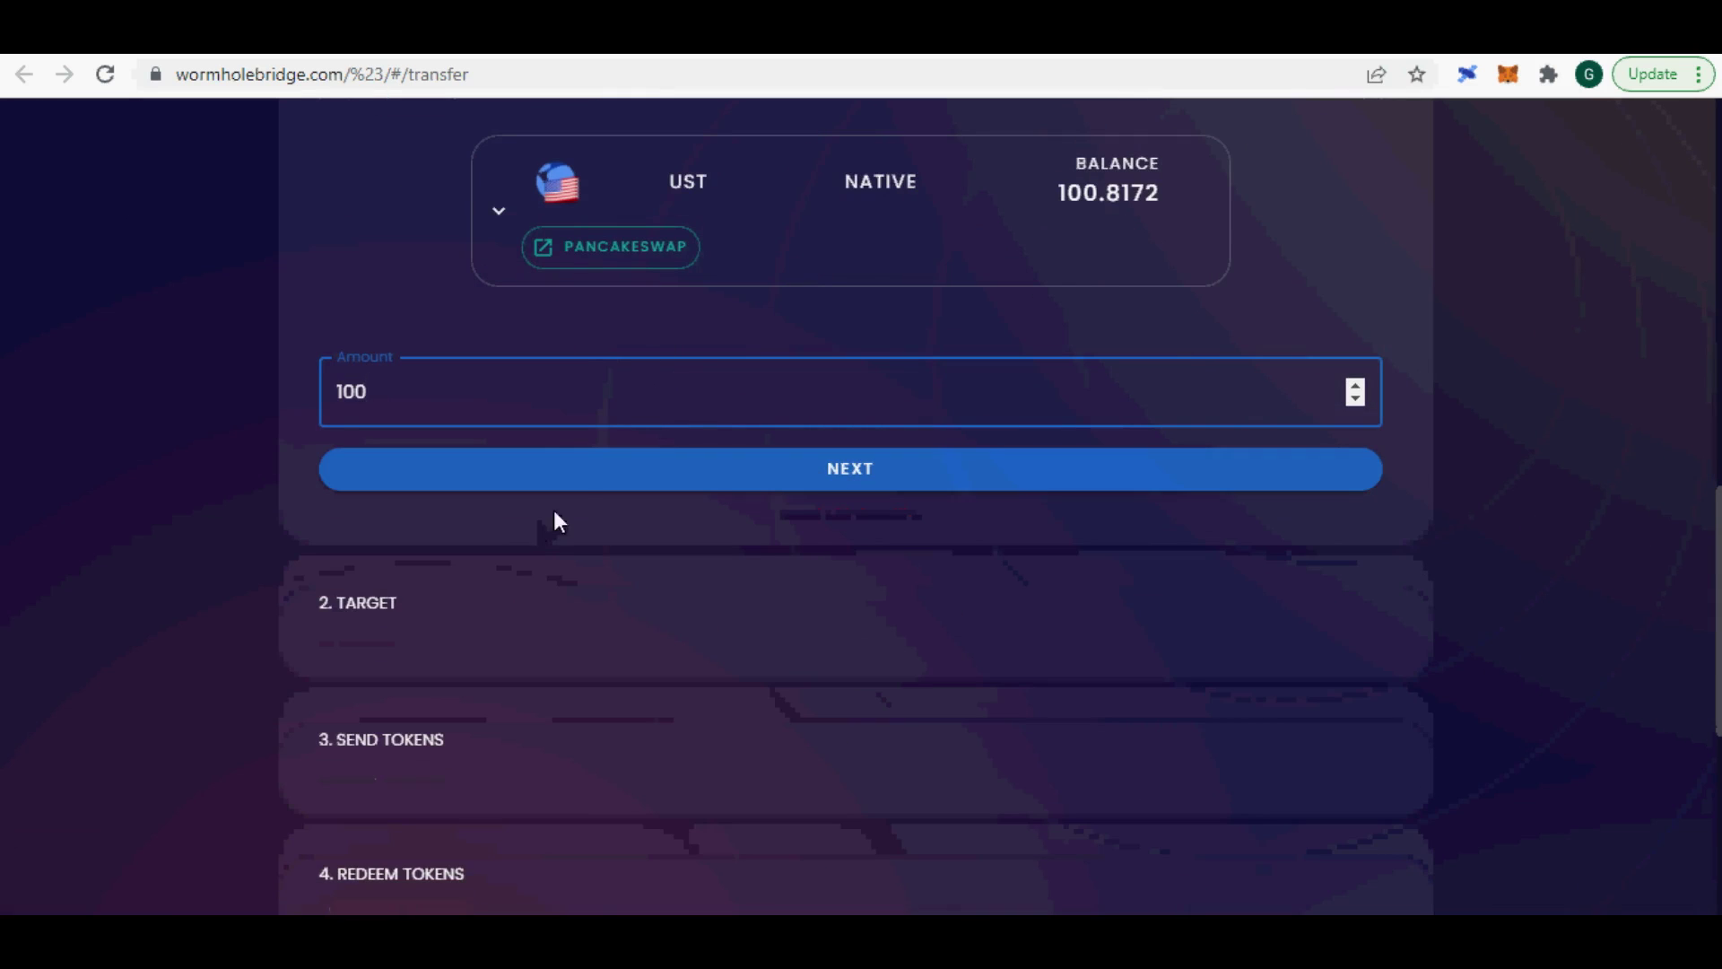
left_click(561, 480)
Connect the MetaMask wallet as the Binance Smart Chain recipient, showing 0.0004–0.0006 BNB fees
scroll(763, 594, "up", 1)
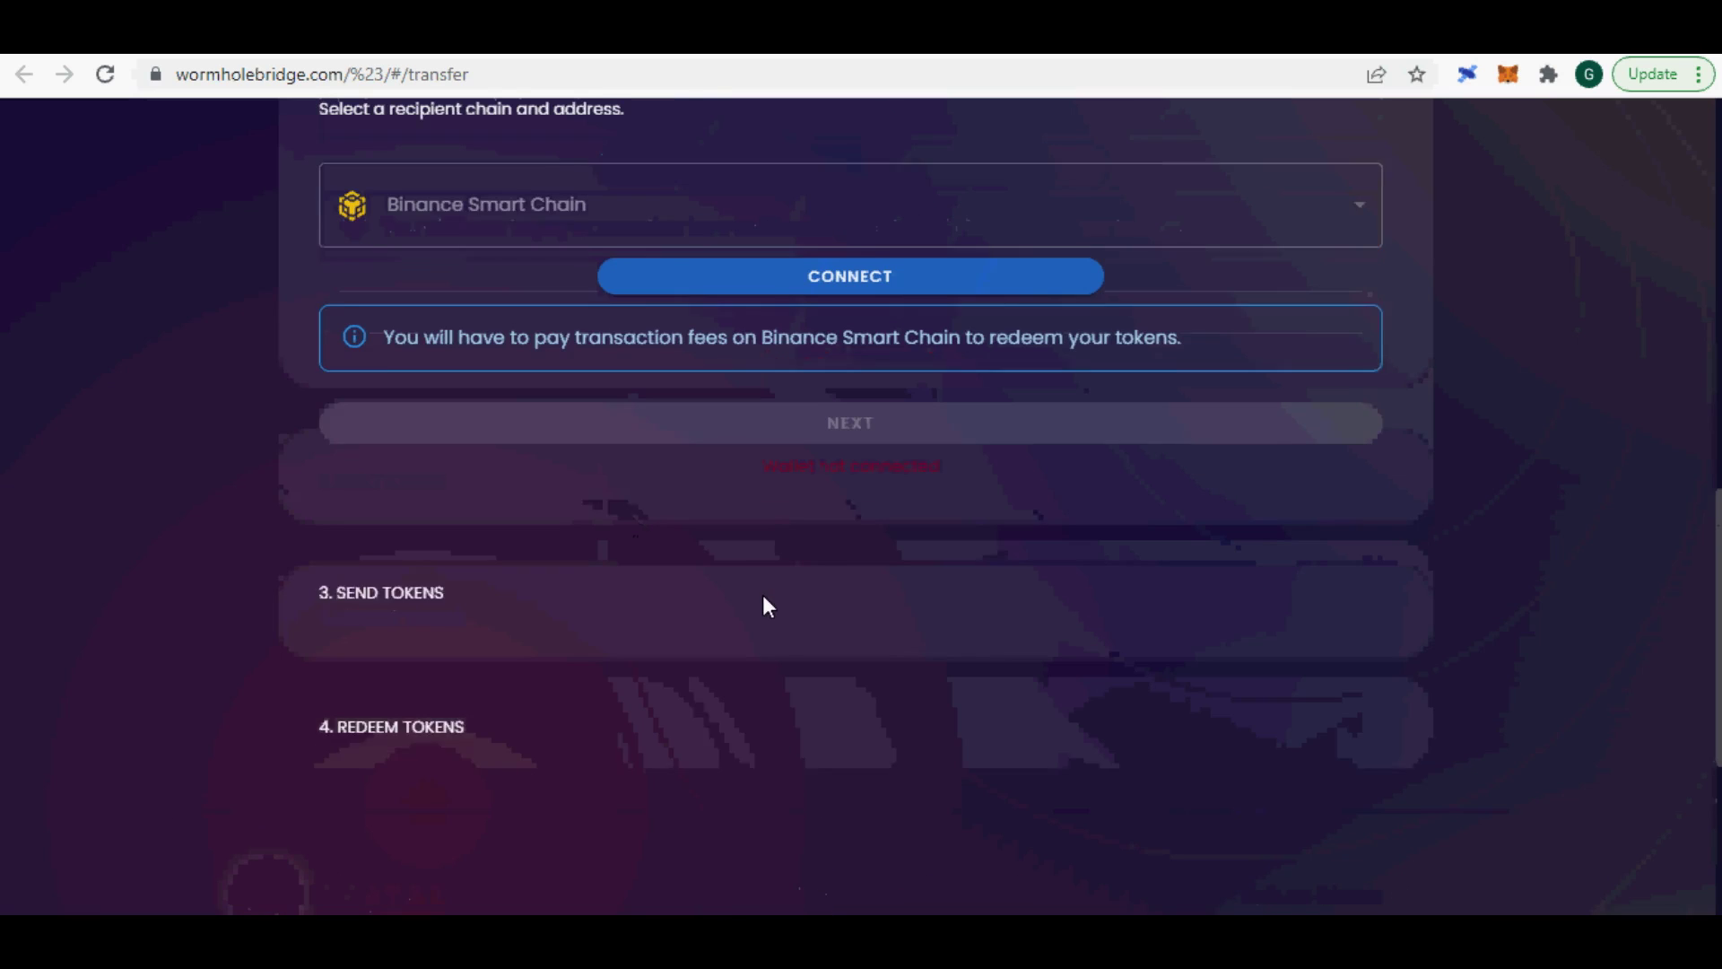
left_click_drag(852, 352, 1116, 350)
left_click(951, 314)
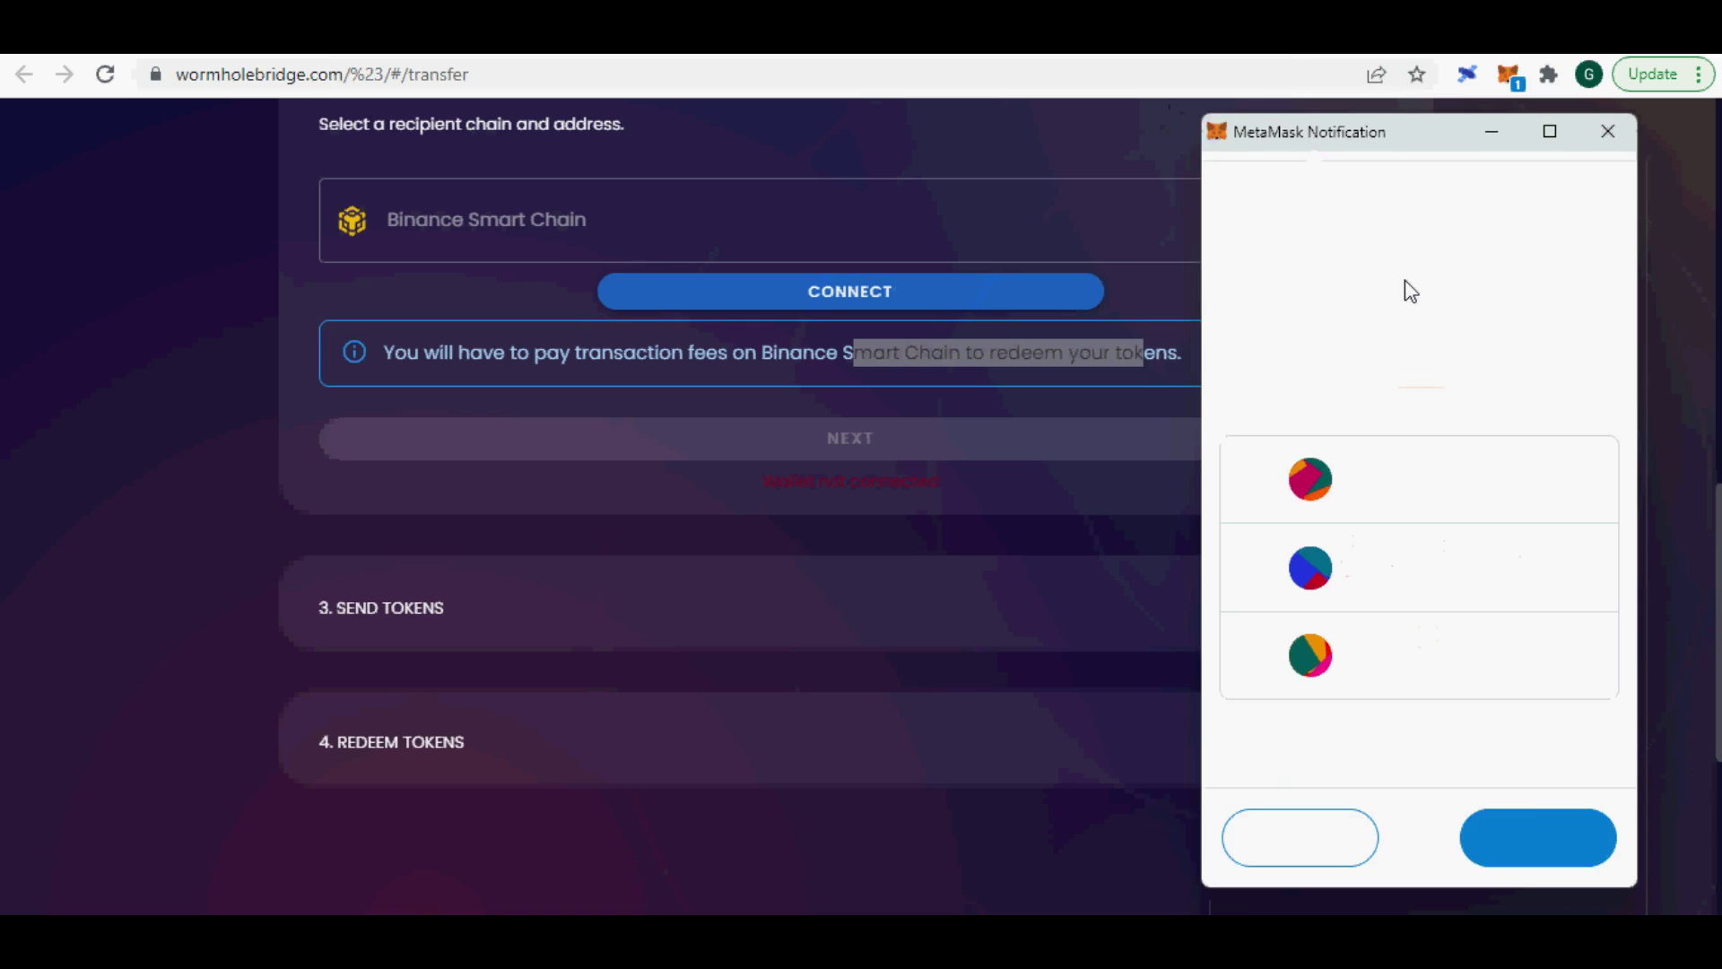
left_click(1519, 841)
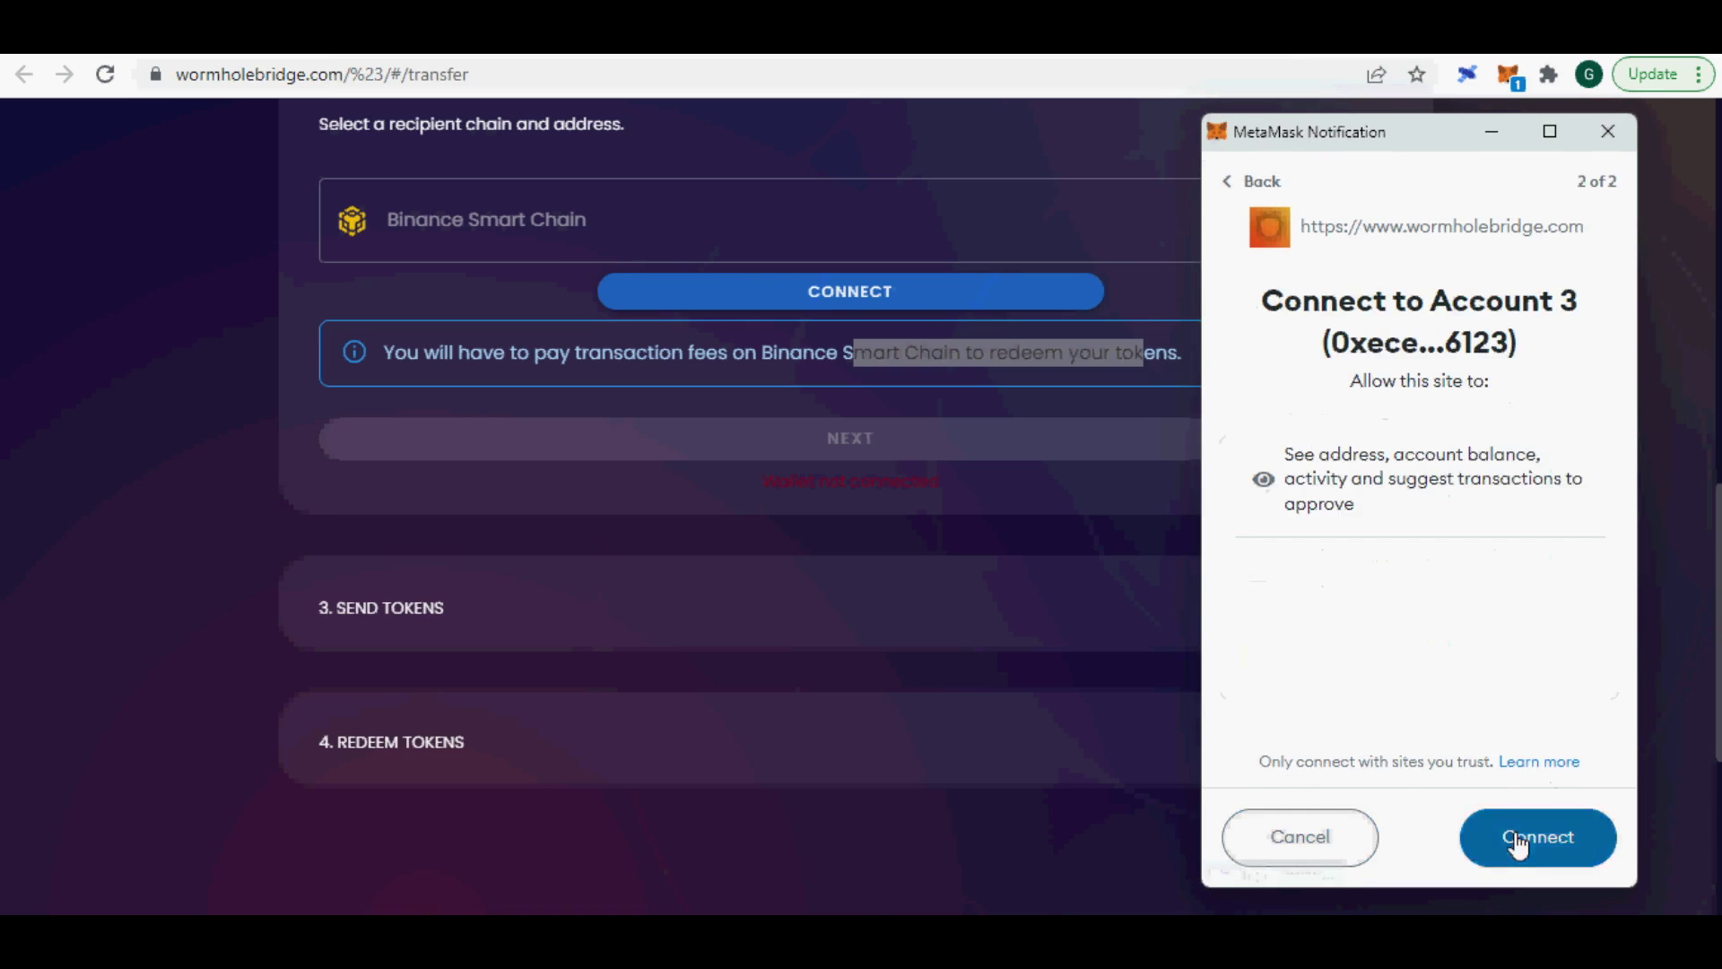
left_click(1518, 842)
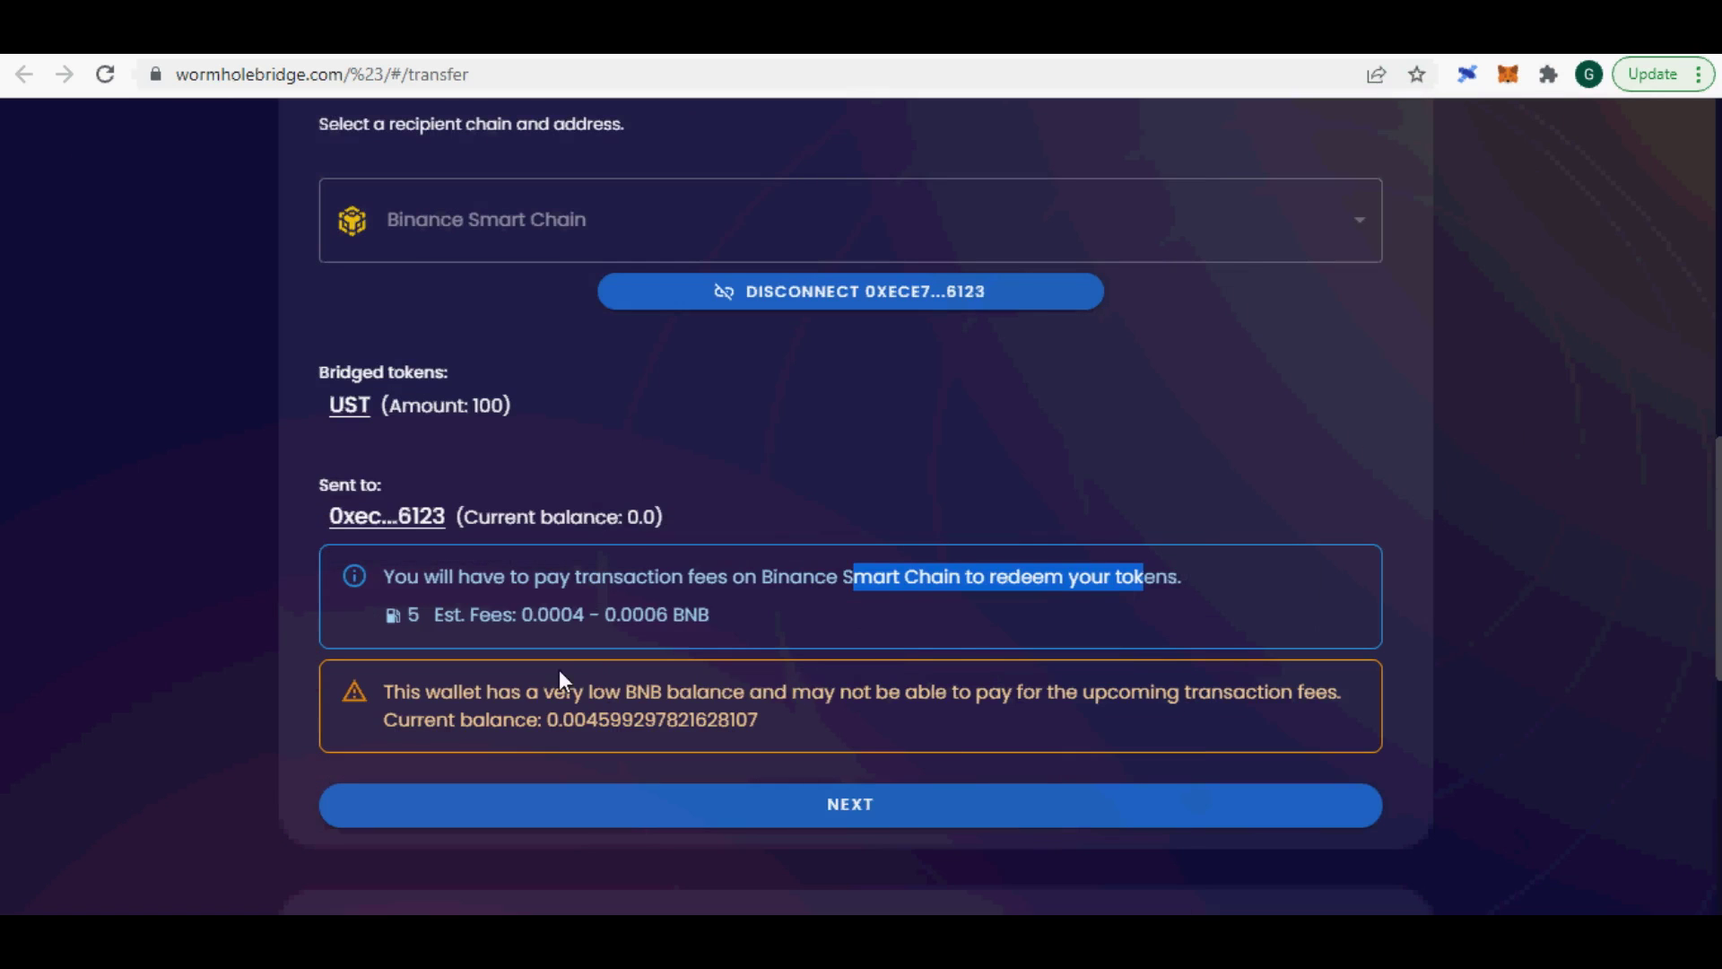
left_click_drag(523, 615, 668, 619)
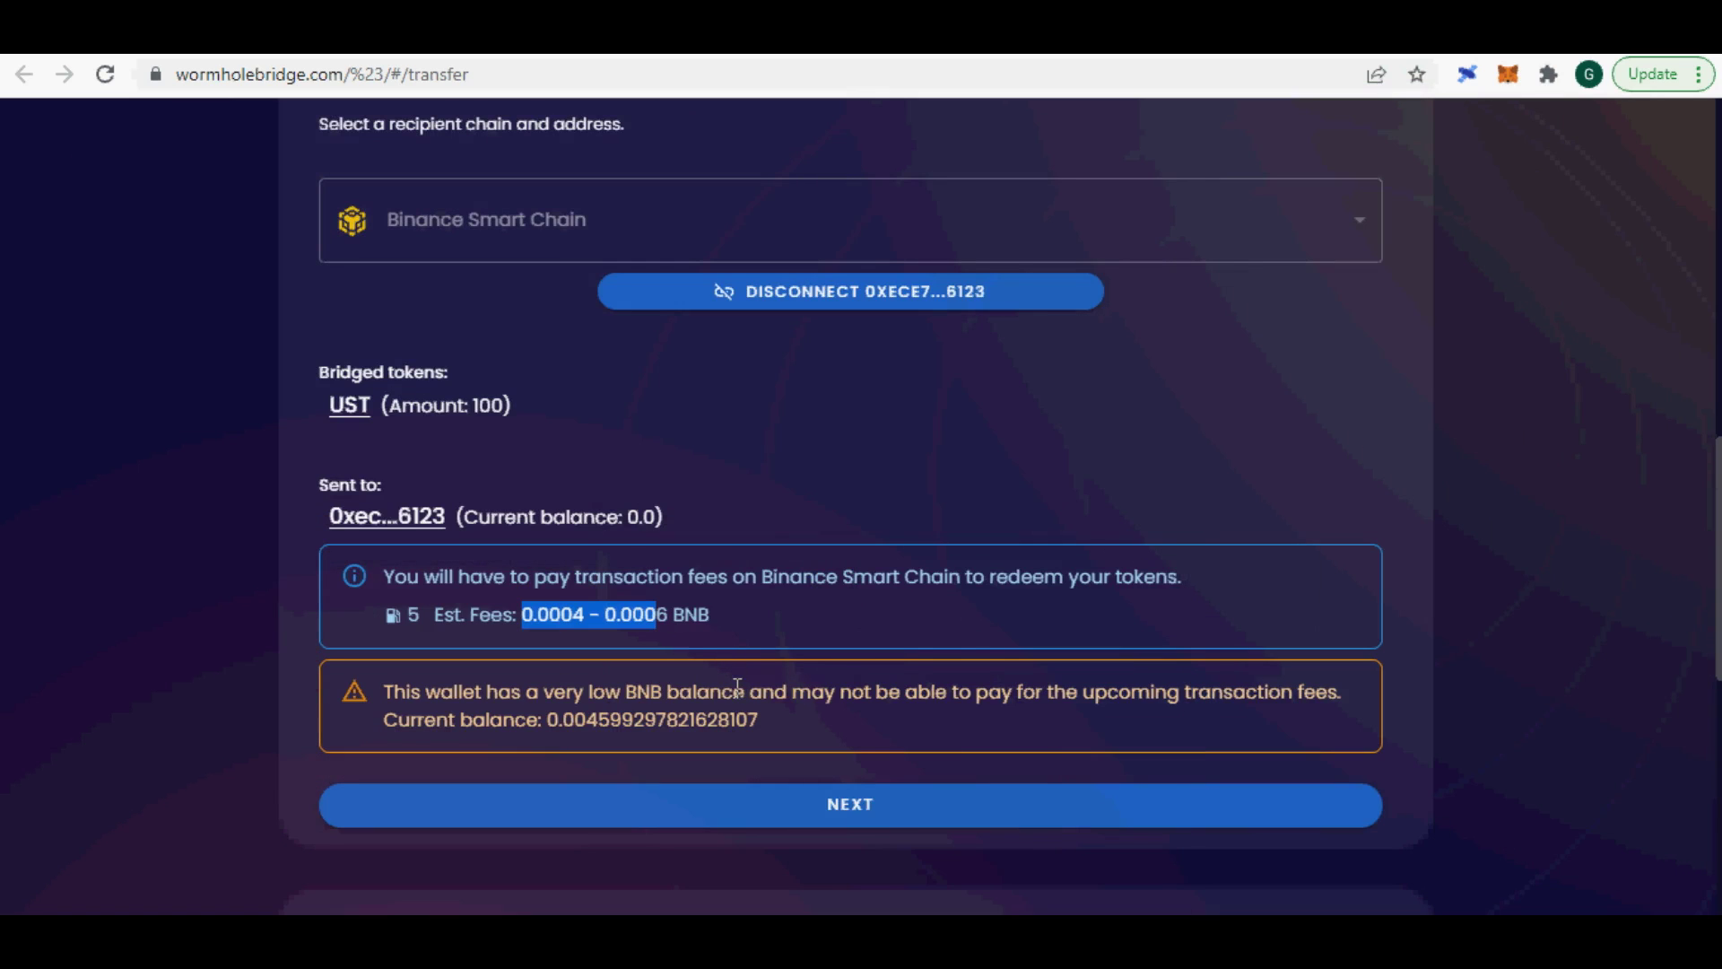
Advance to the Send Tokens step and switch the fee denomination to UST
left_click(841, 813)
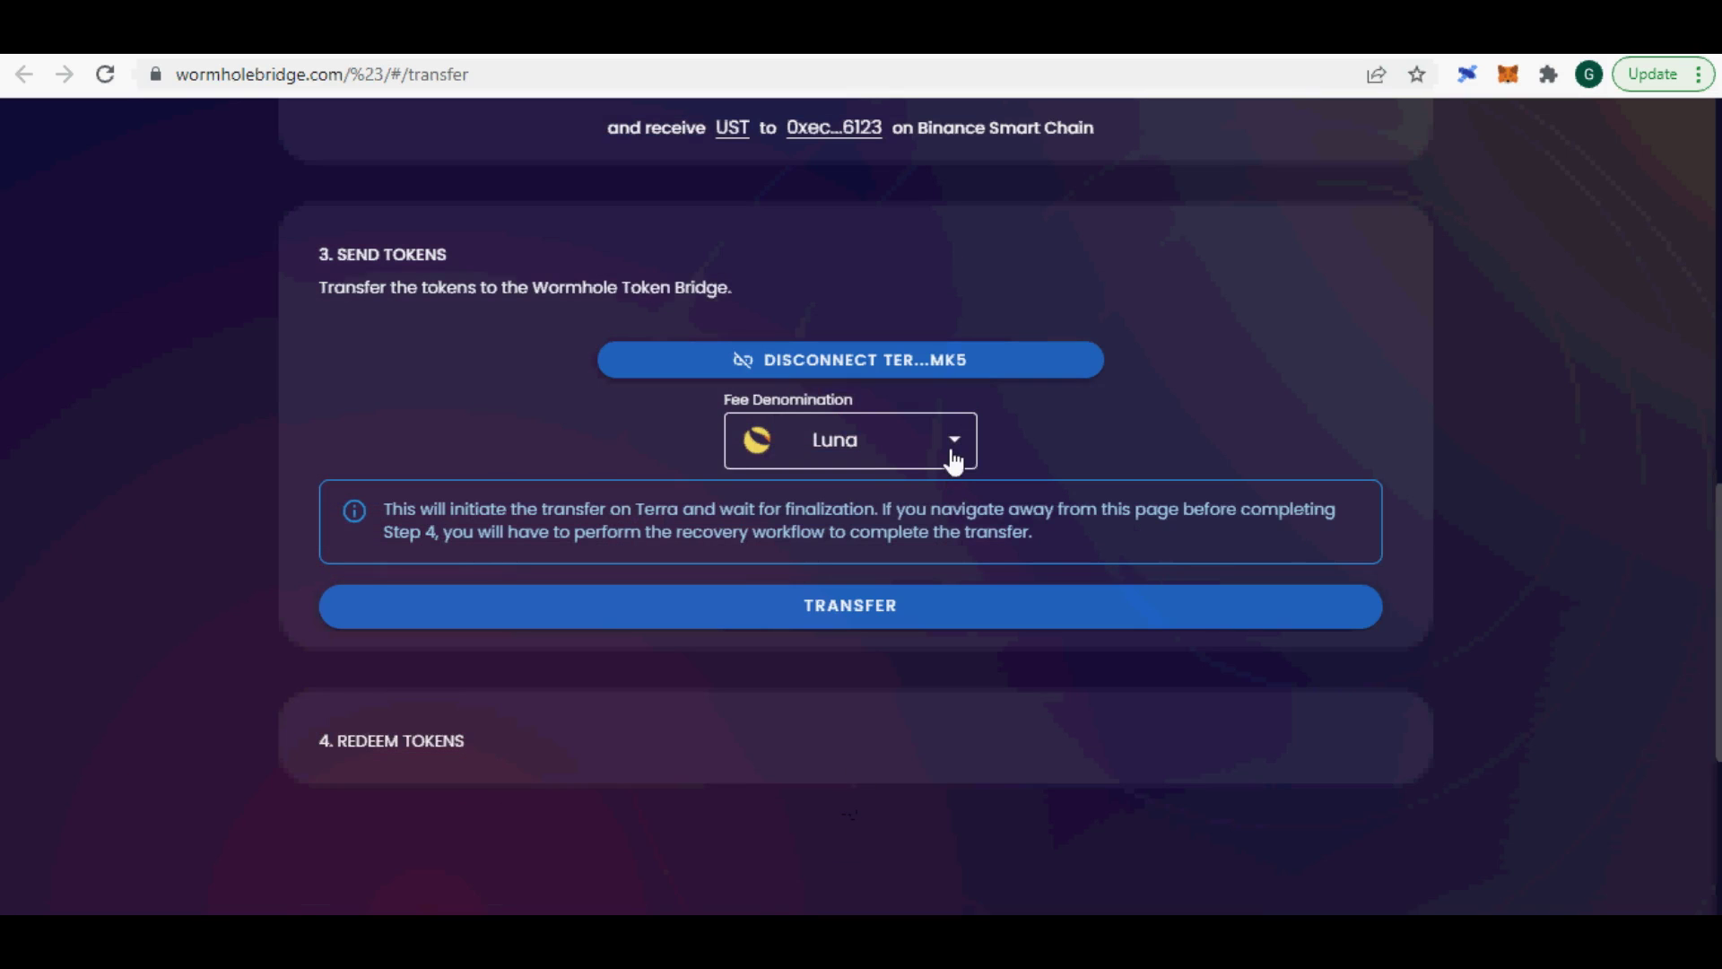
left_click(954, 458)
left_click(911, 490)
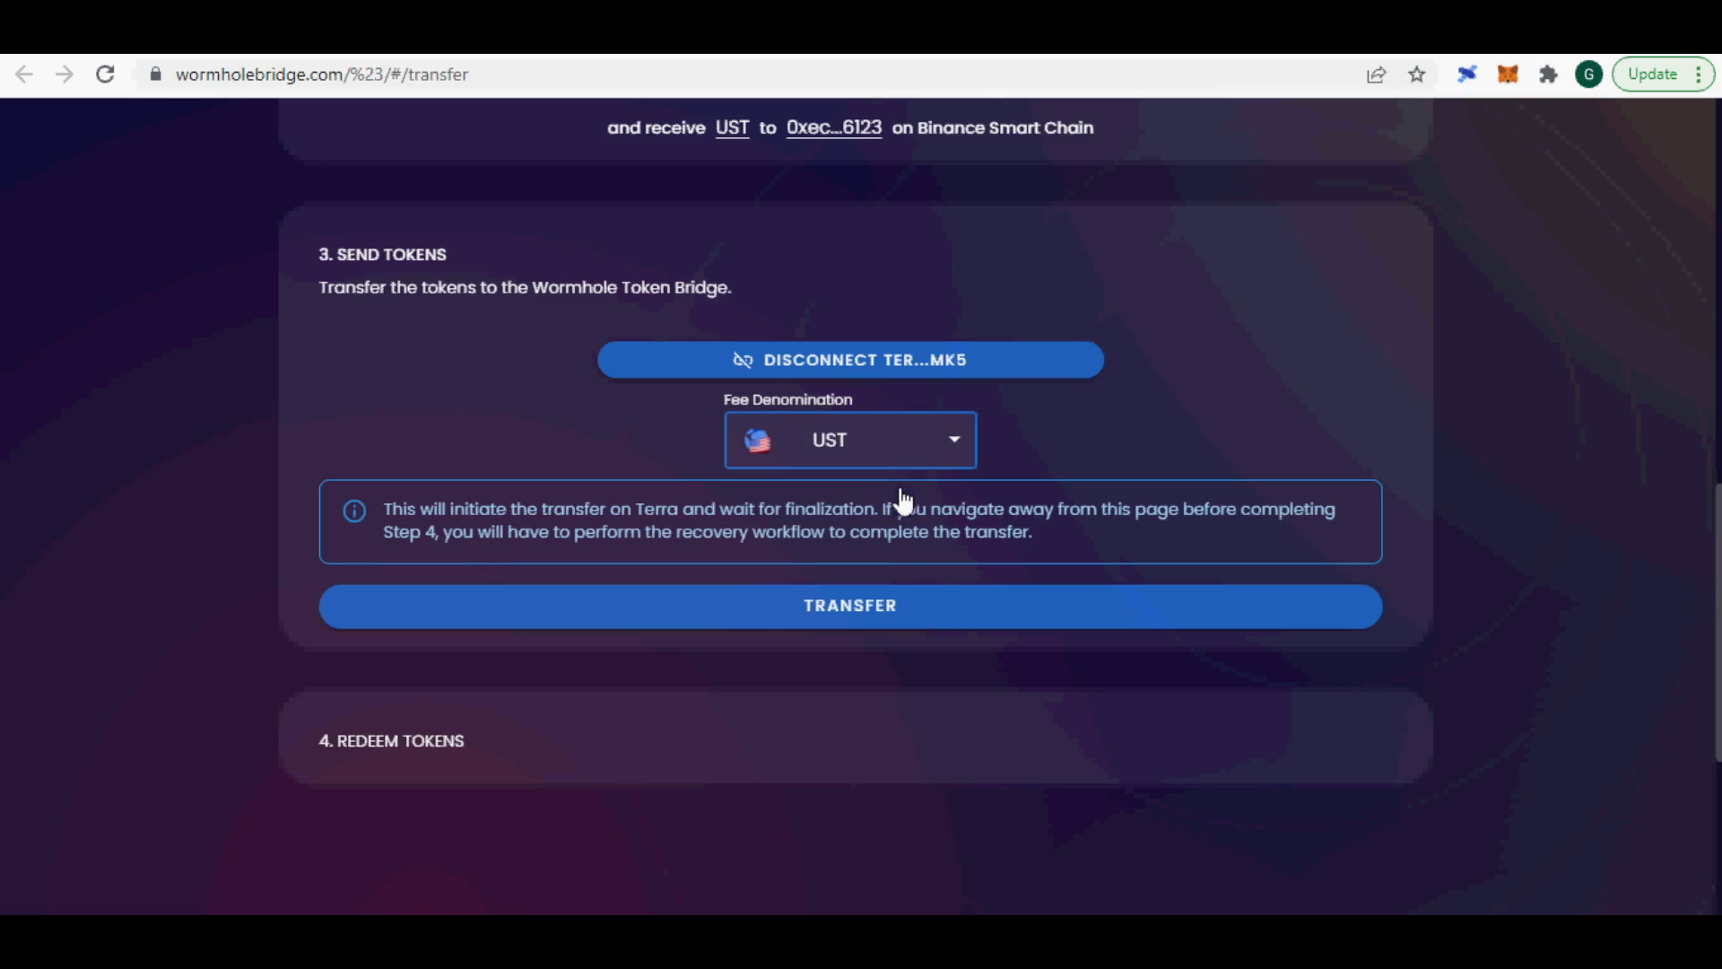
left_click(907, 613)
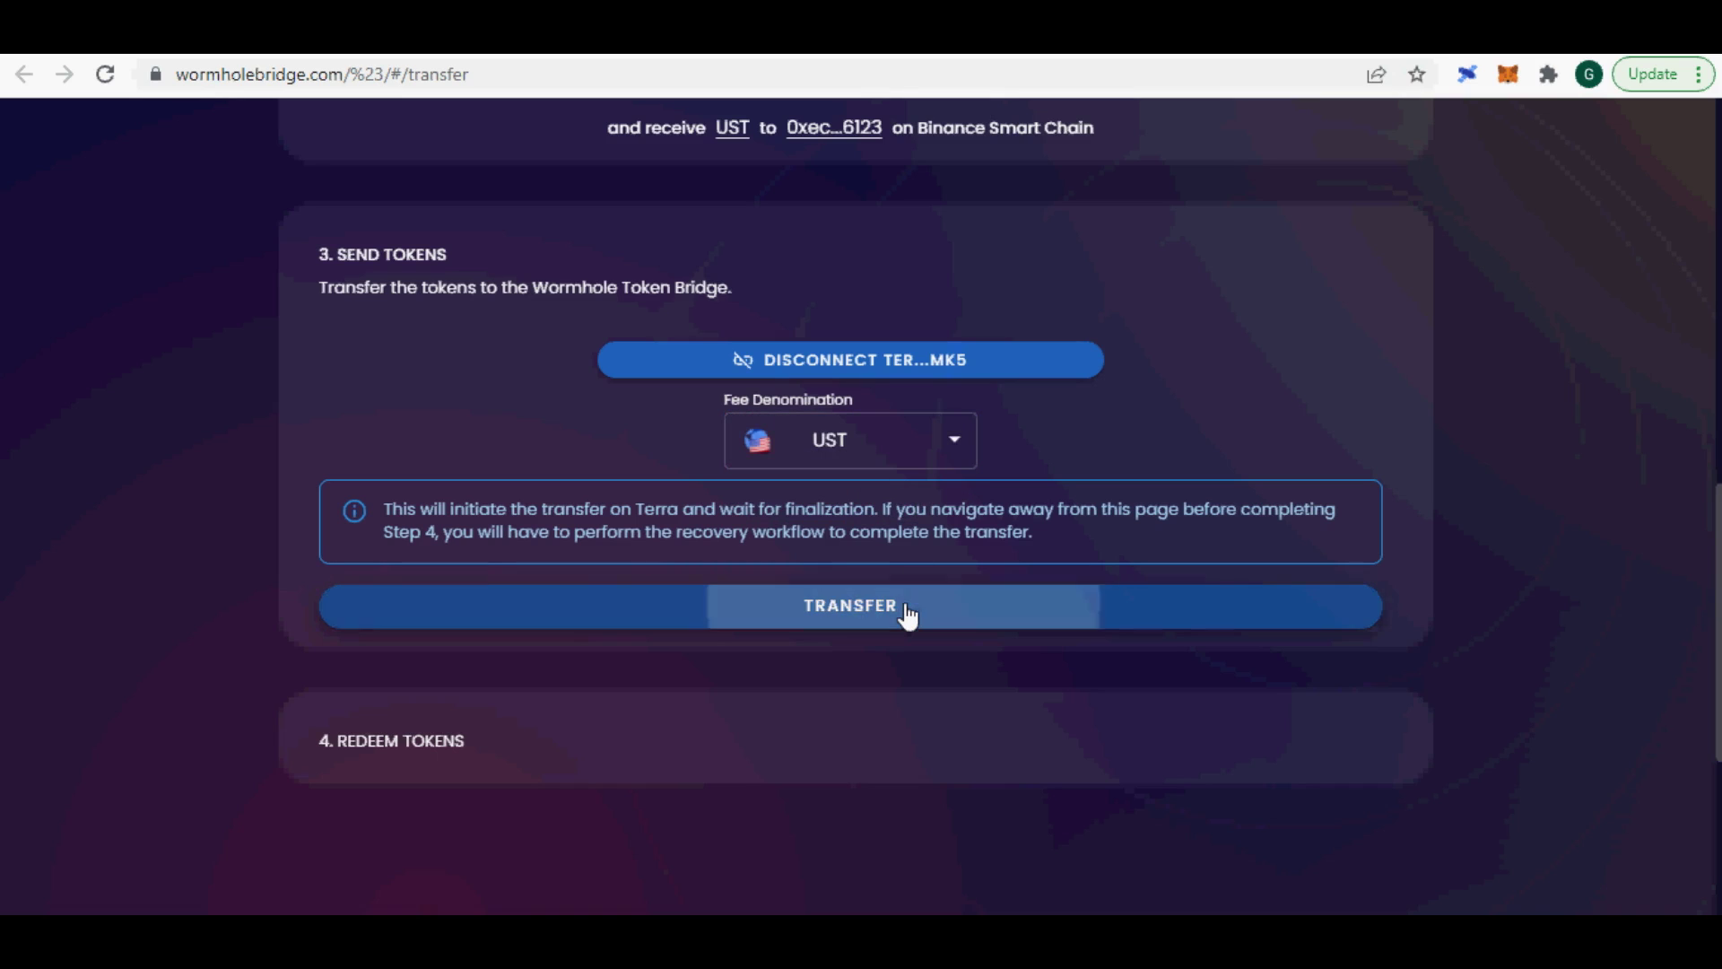
left_click(965, 462)
left_click(865, 458)
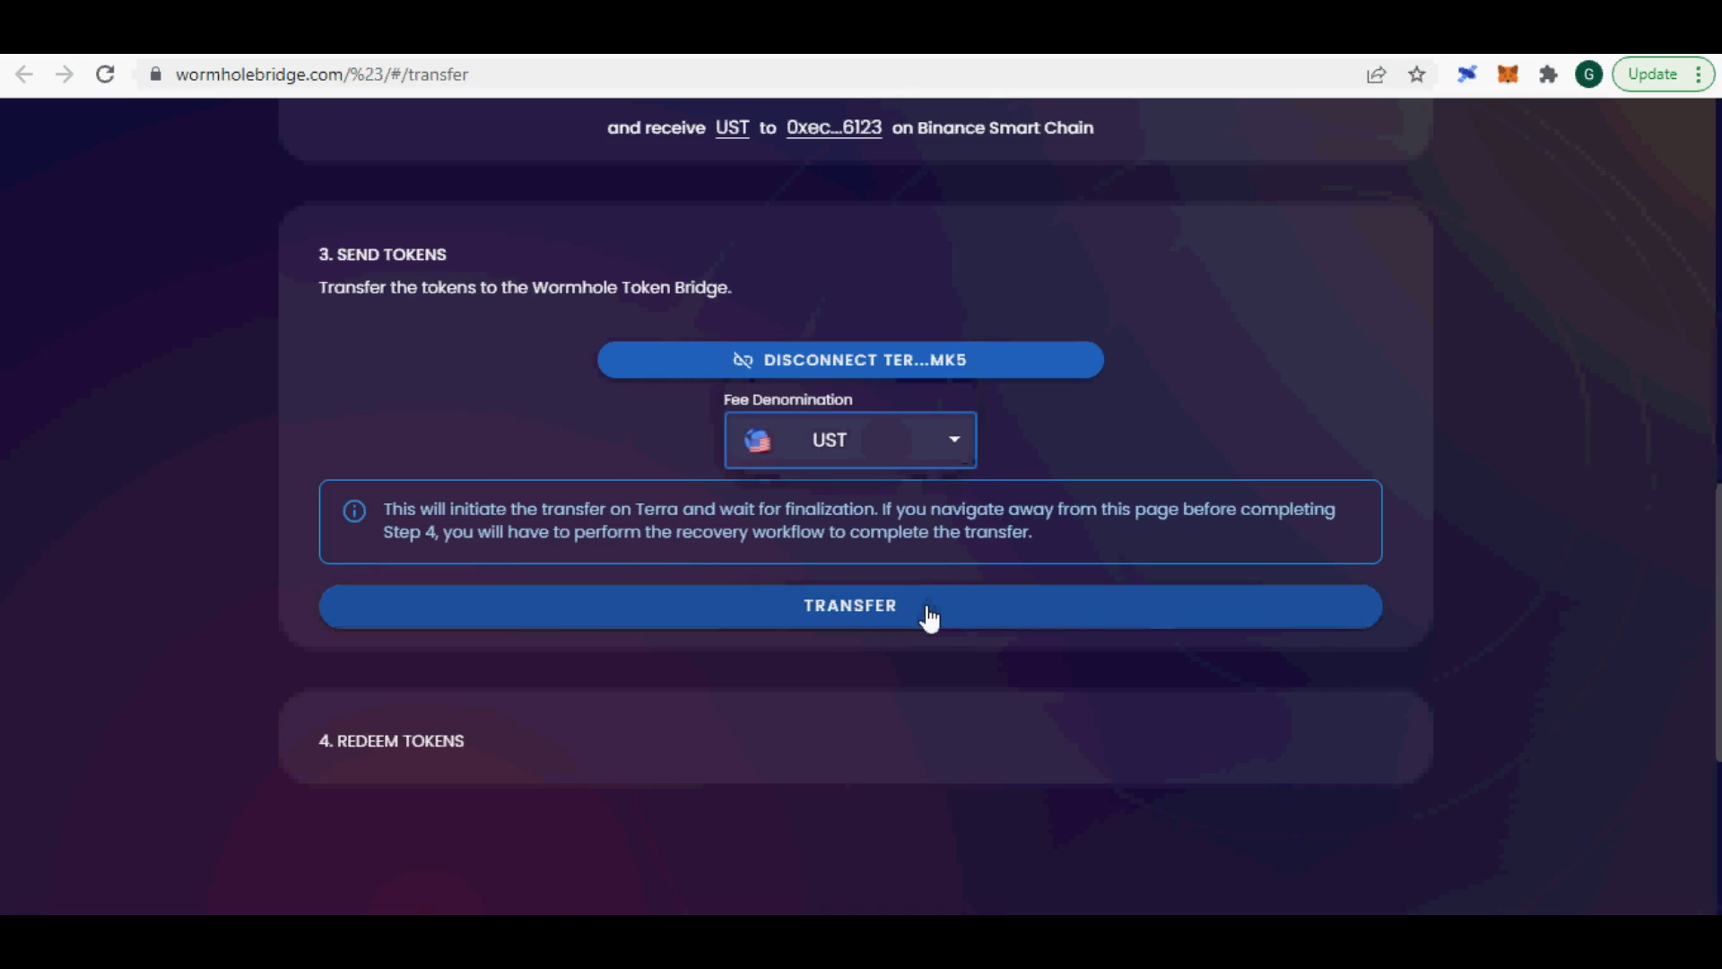
left_click(956, 456)
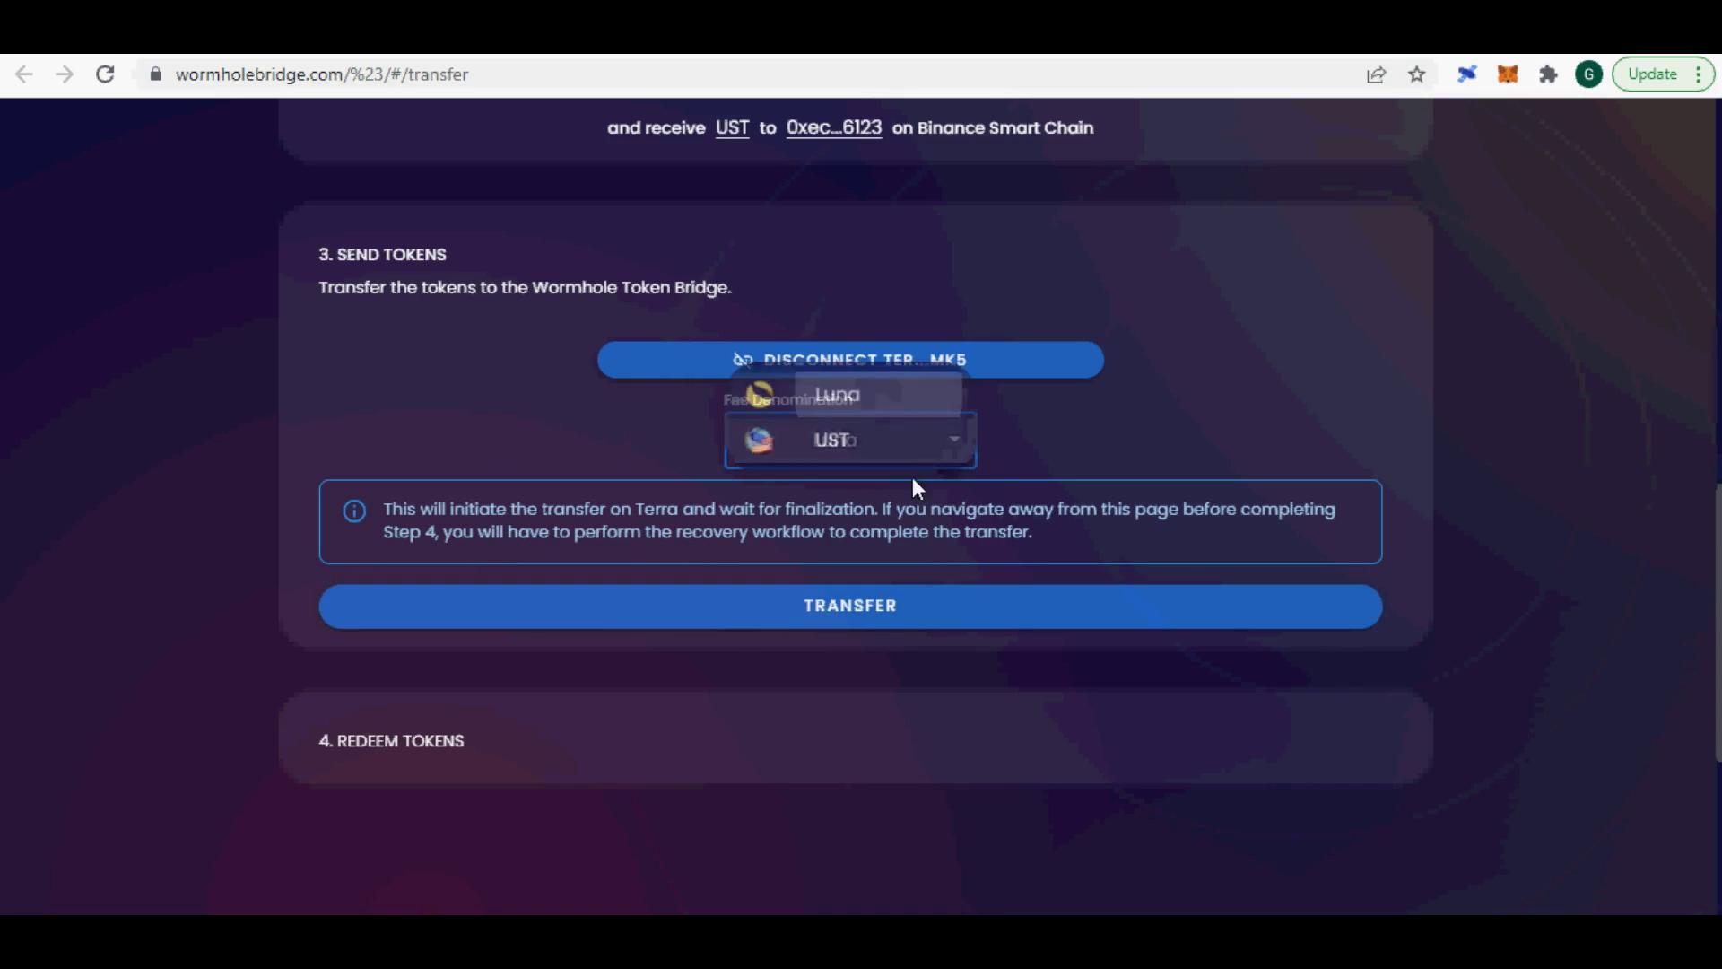
Pay the fee in Luna and confirm the 100 UST transfer to Binance Smart Chain
left_click(897, 397)
left_click(904, 614)
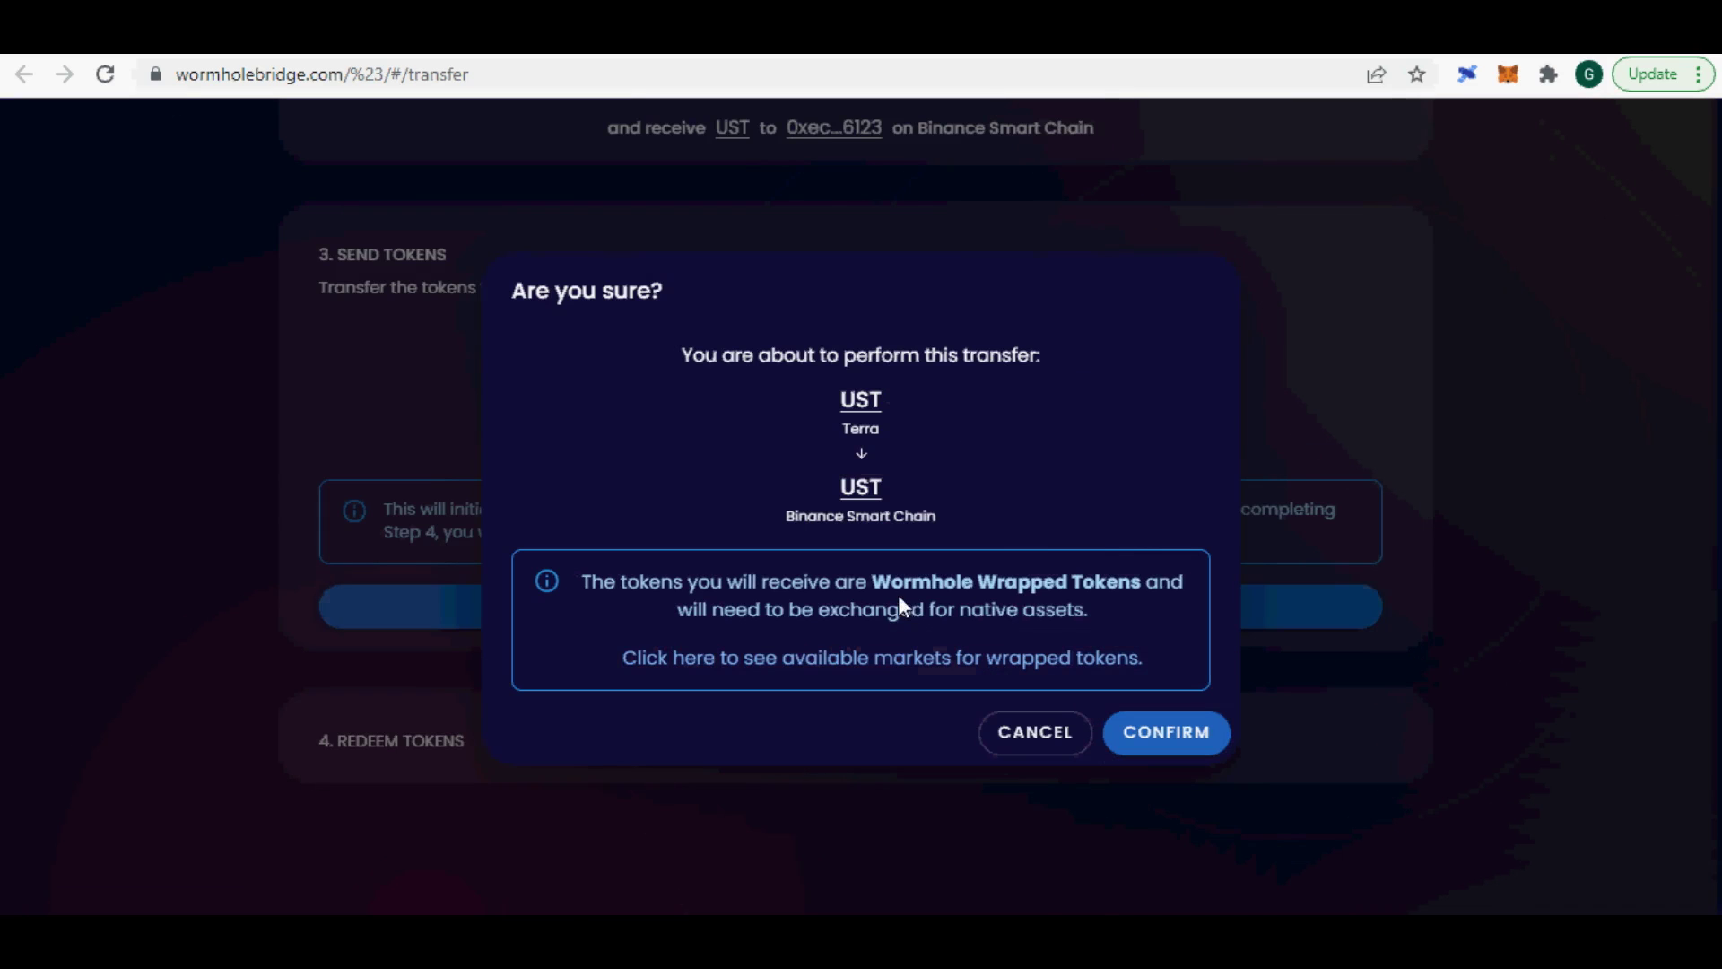
left_click(1196, 746)
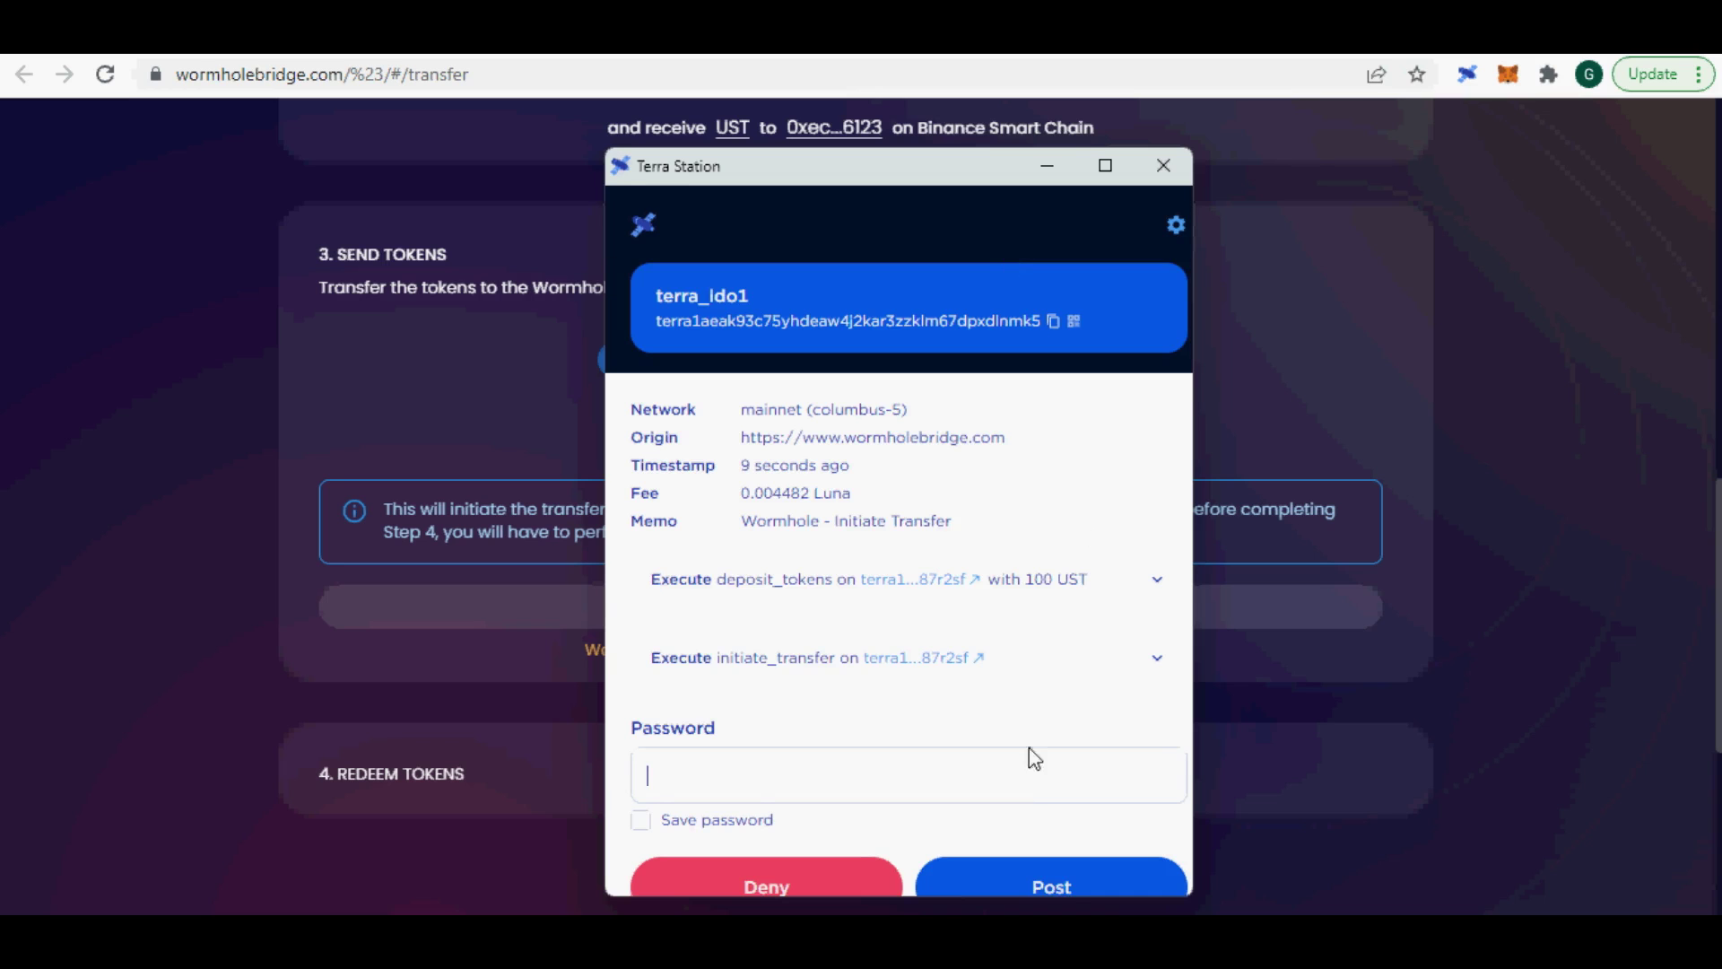
scroll(1027, 762, "down", 1)
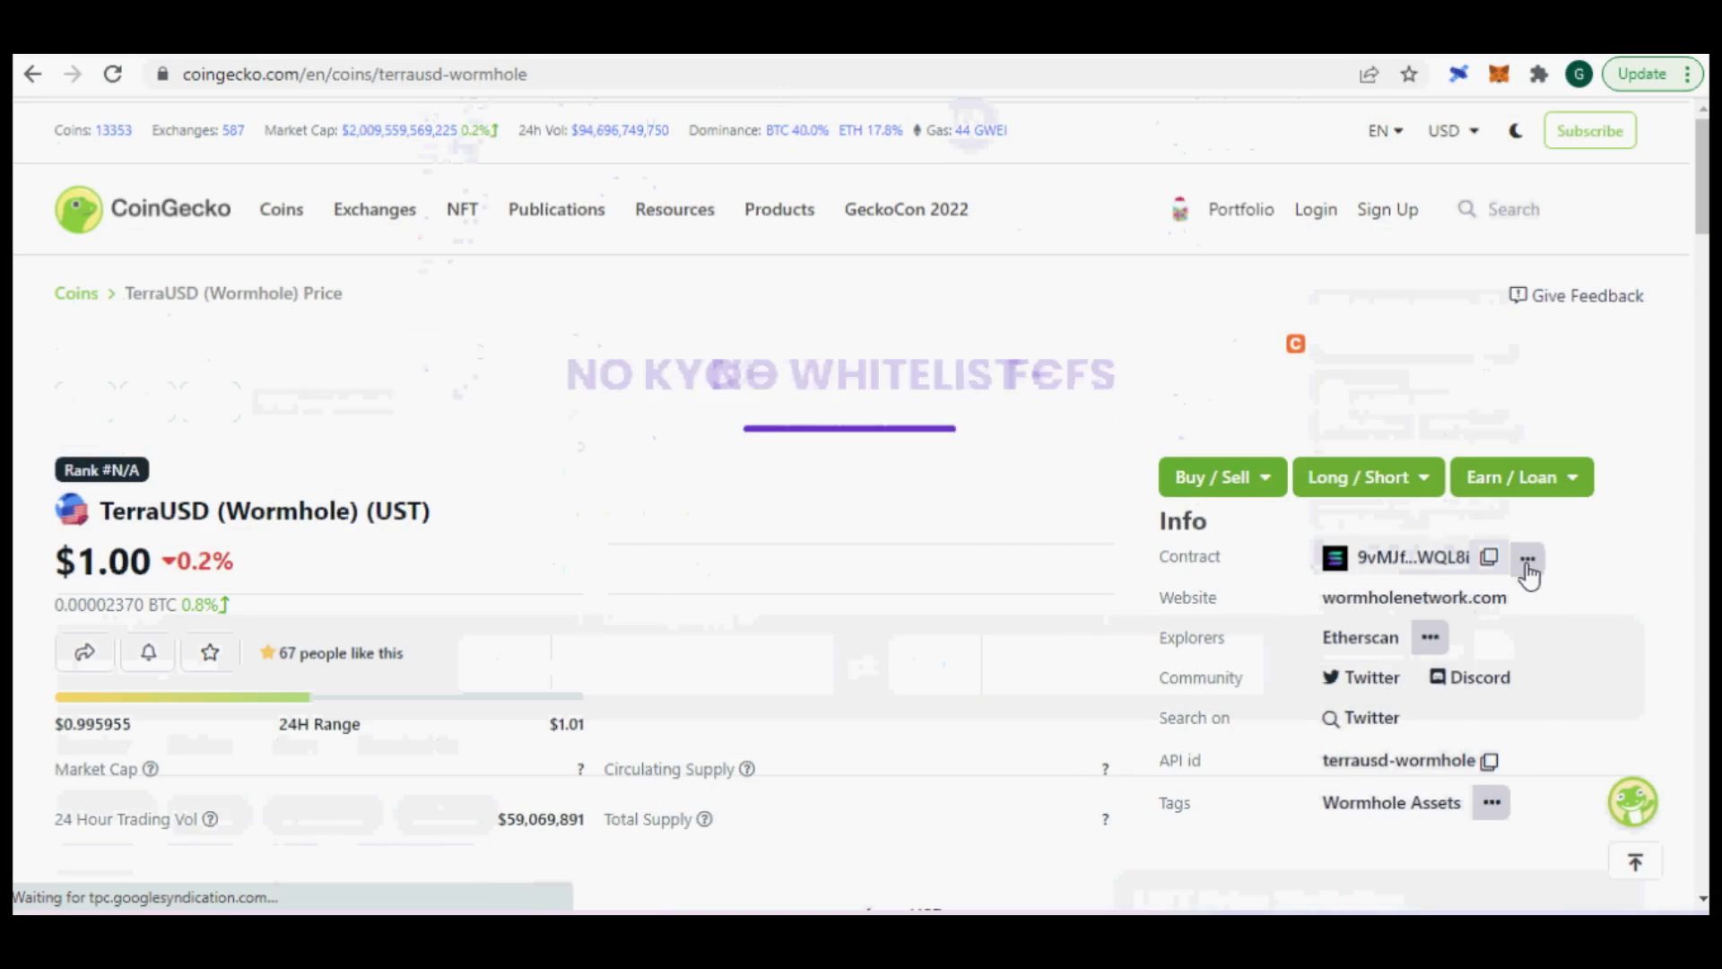
Add the BNB Smart Chain TerraUSD (Wormhole) token to MetaMask and check the 100 UST balance
left_click(1527, 560)
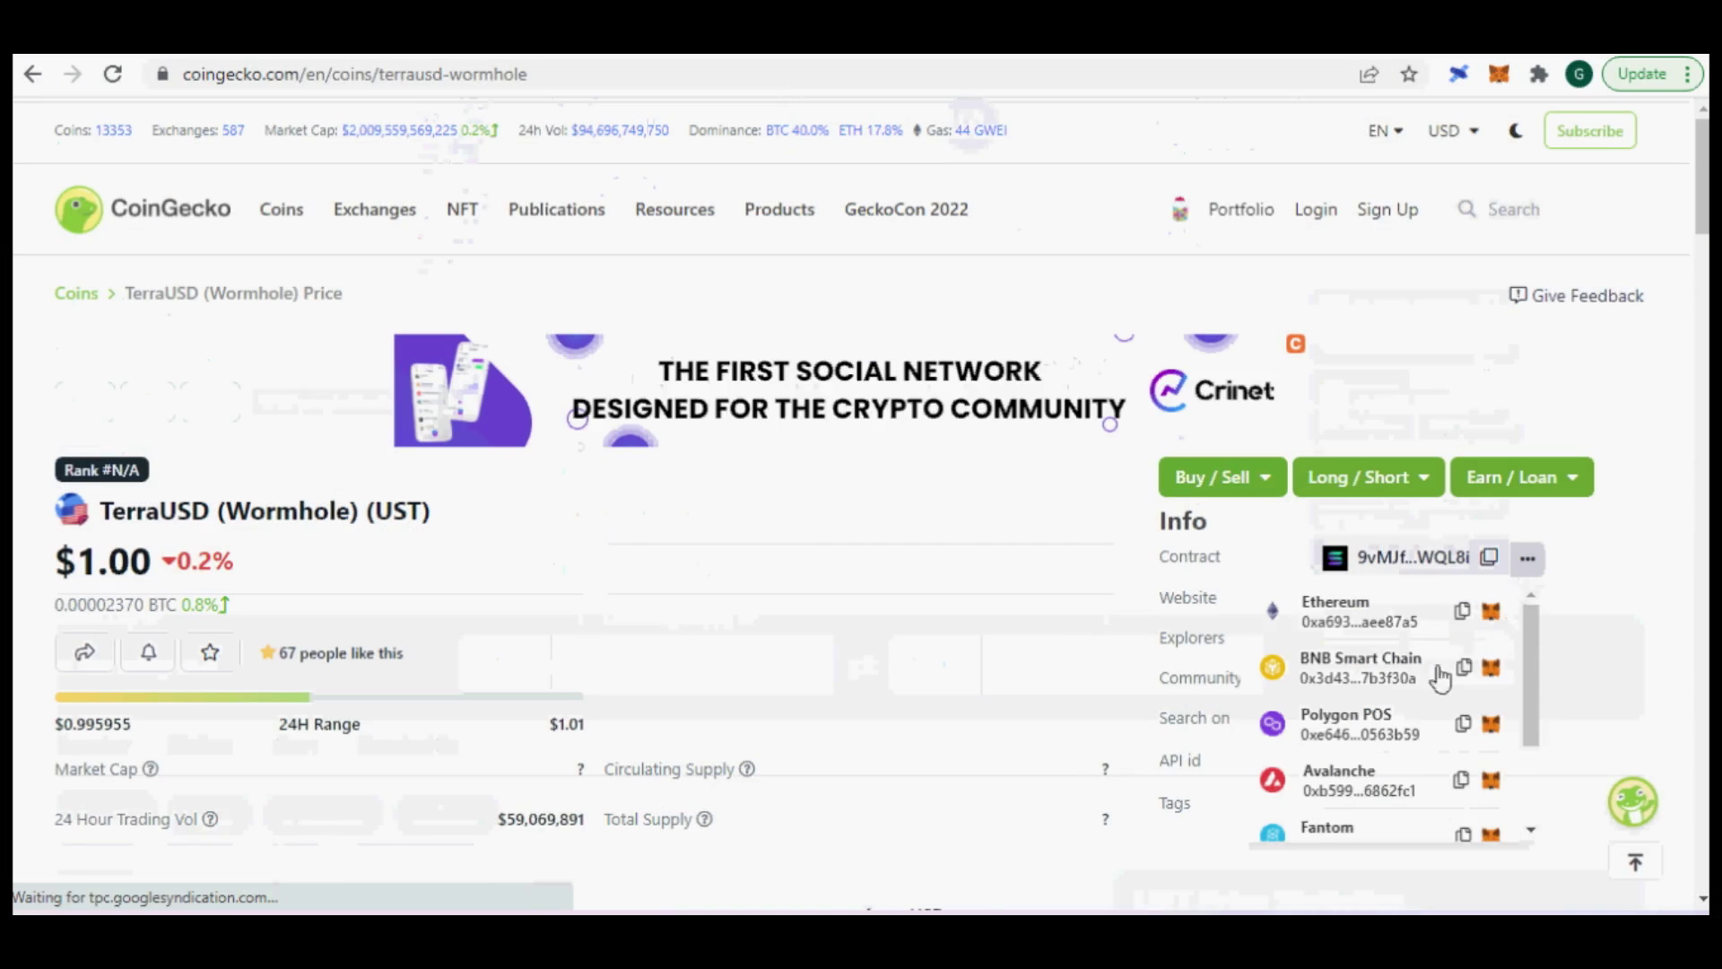
left_click(1491, 668)
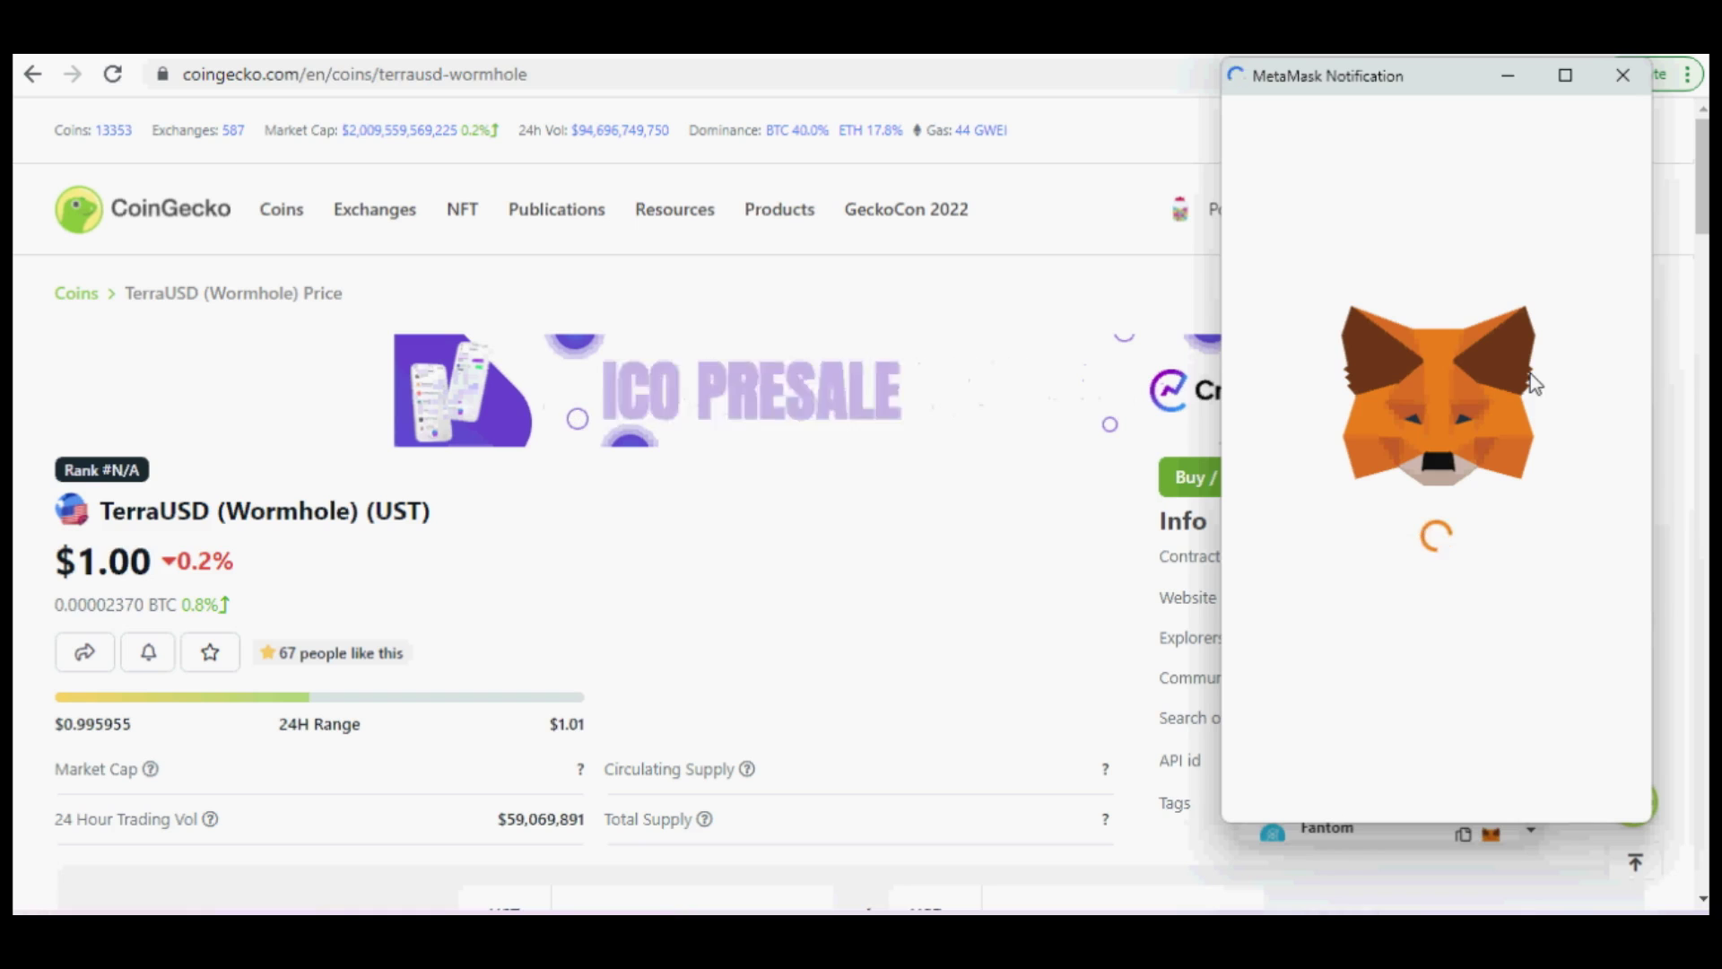
left_click(1516, 764)
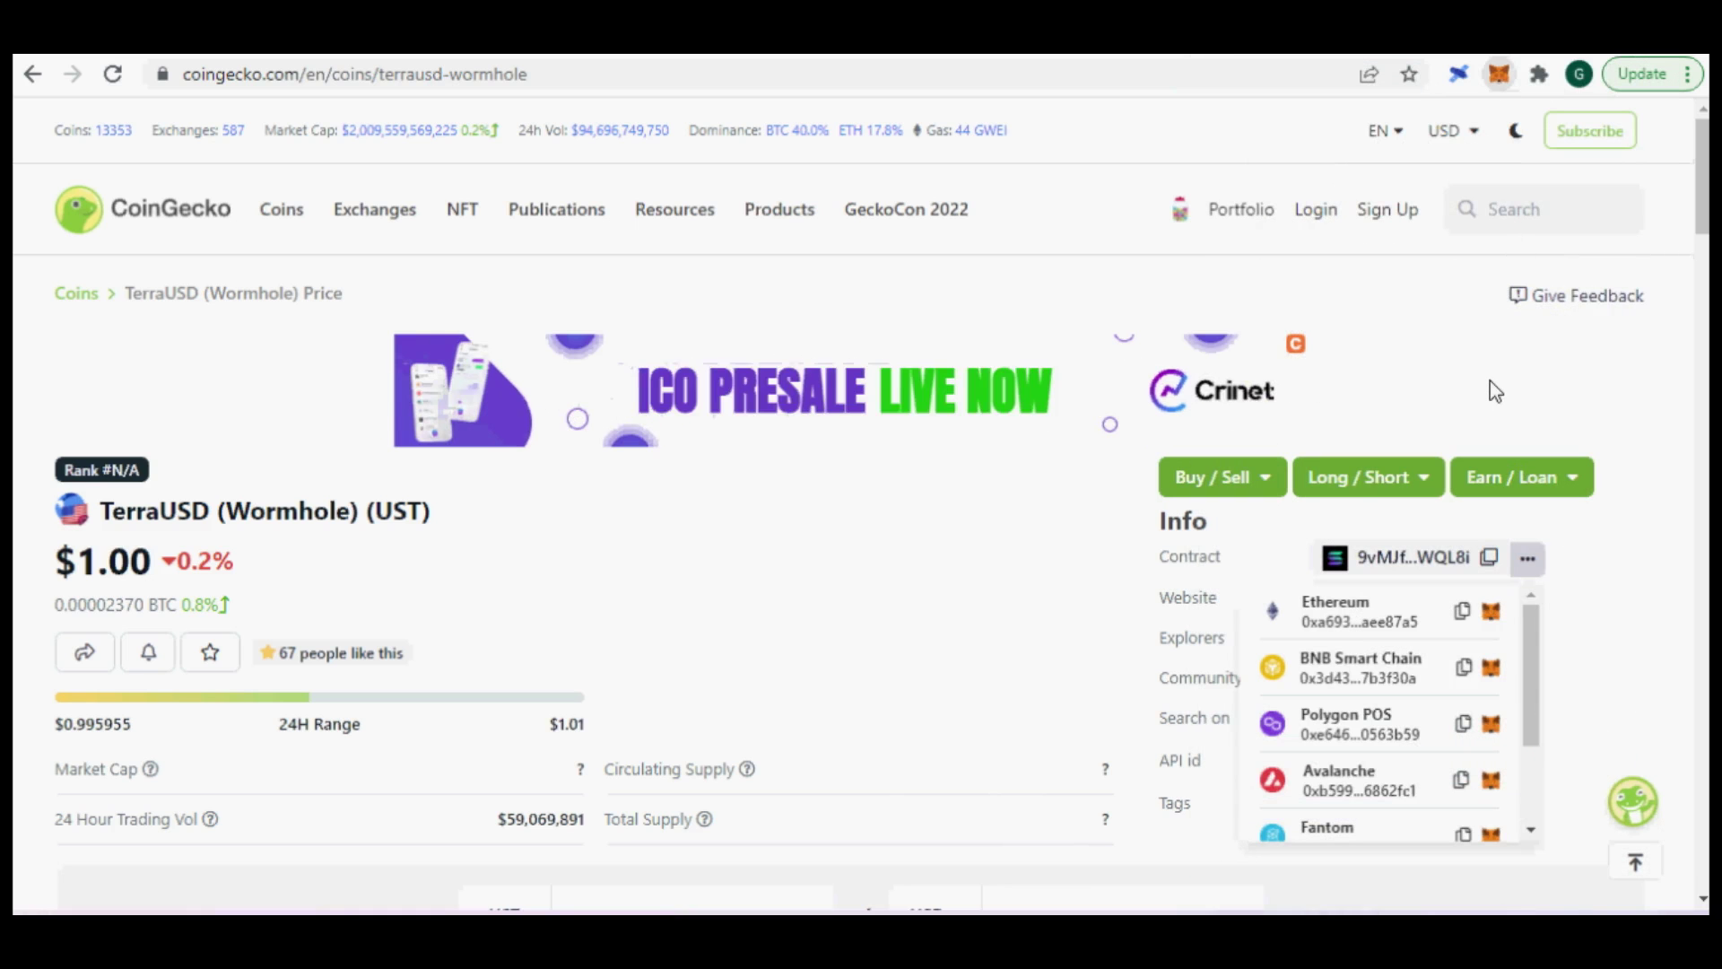
key("alt+shift+m")
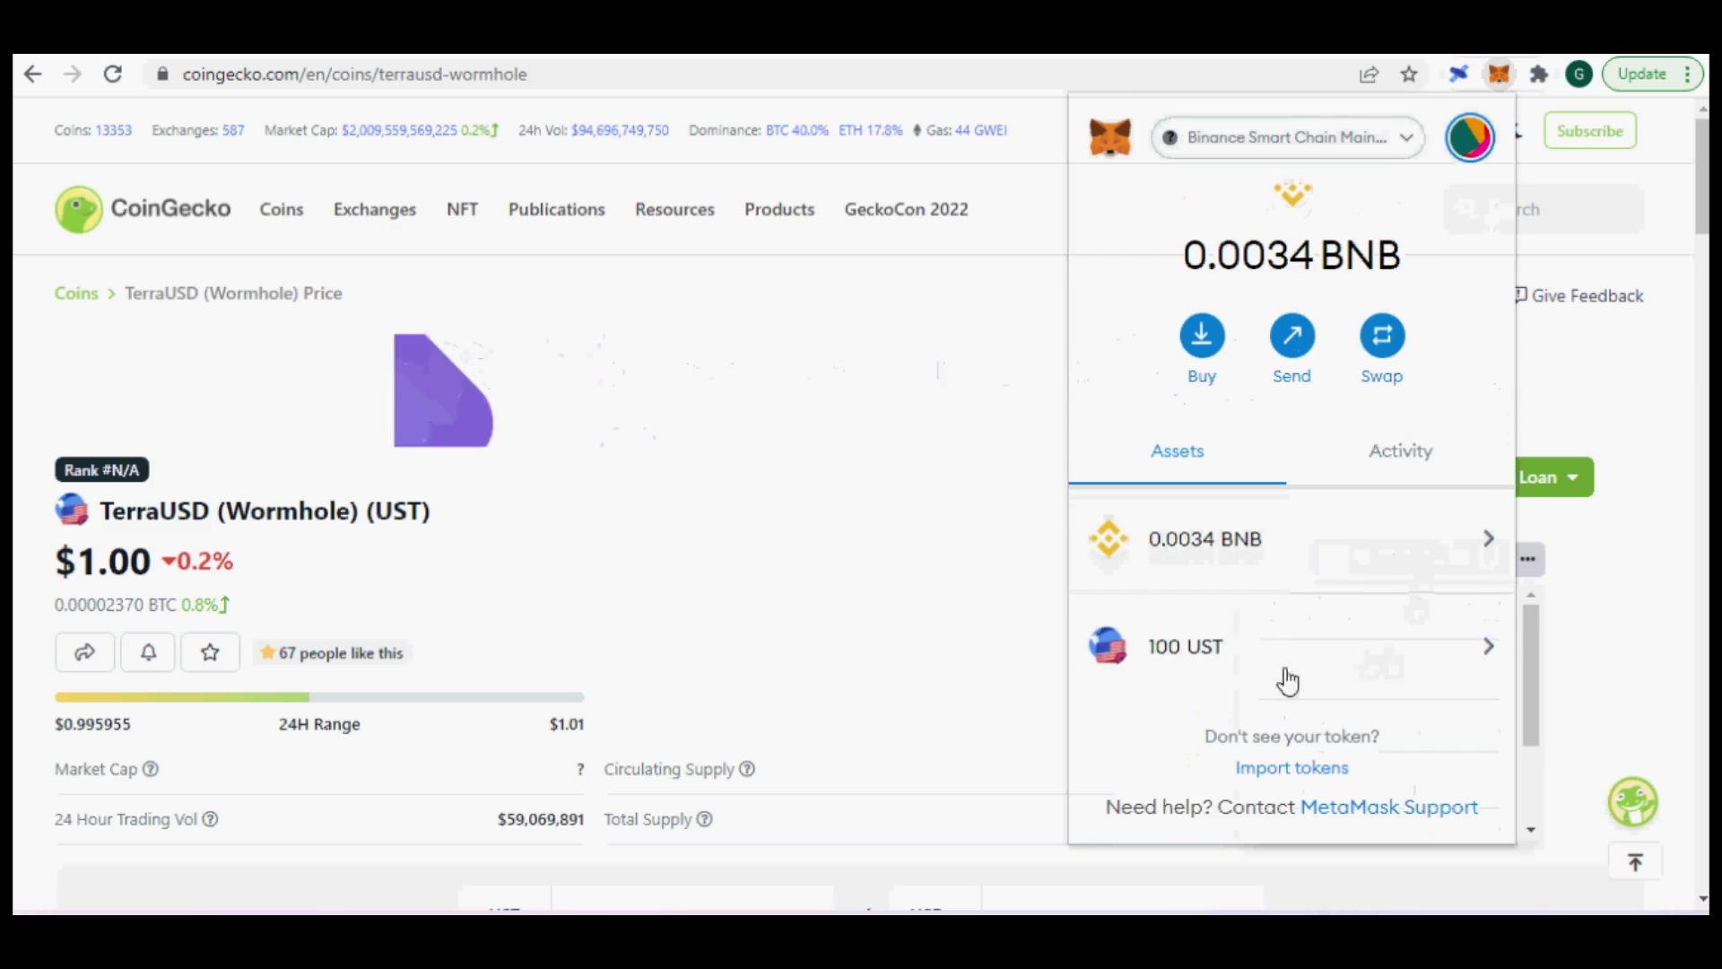
left_click(1642, 378)
Copy the token's BNB Smart Chain contract address
left_click(1489, 557)
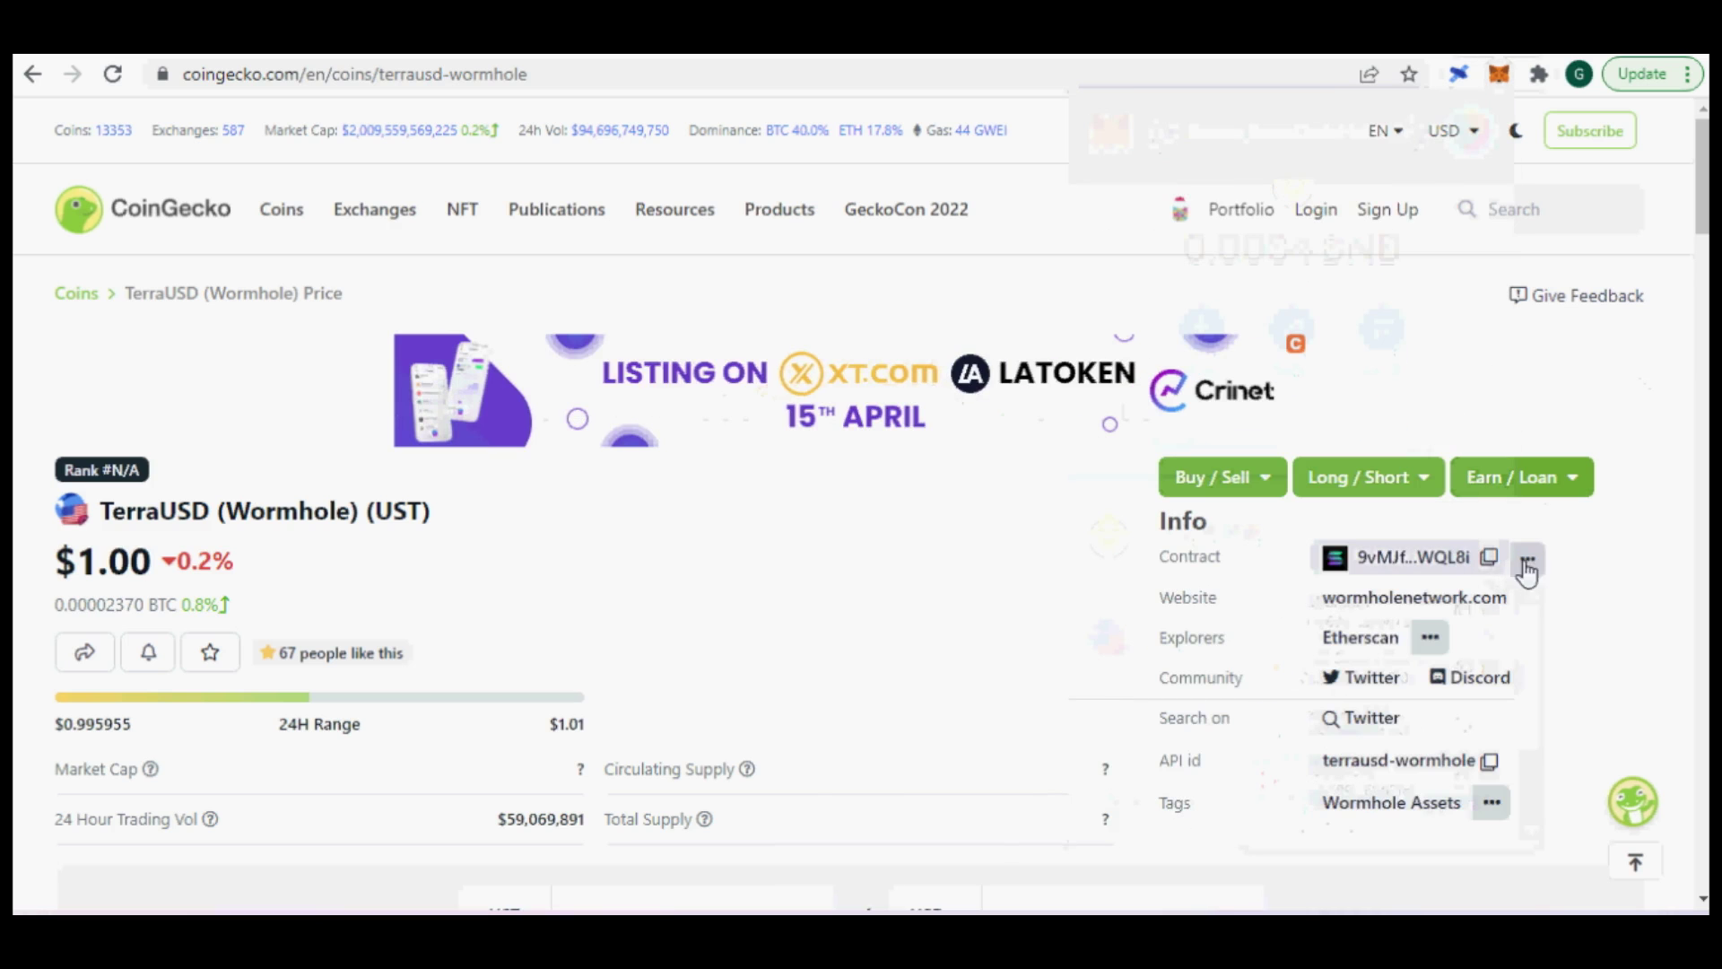
left_click(1527, 558)
scroll(1437, 796, "down", 3)
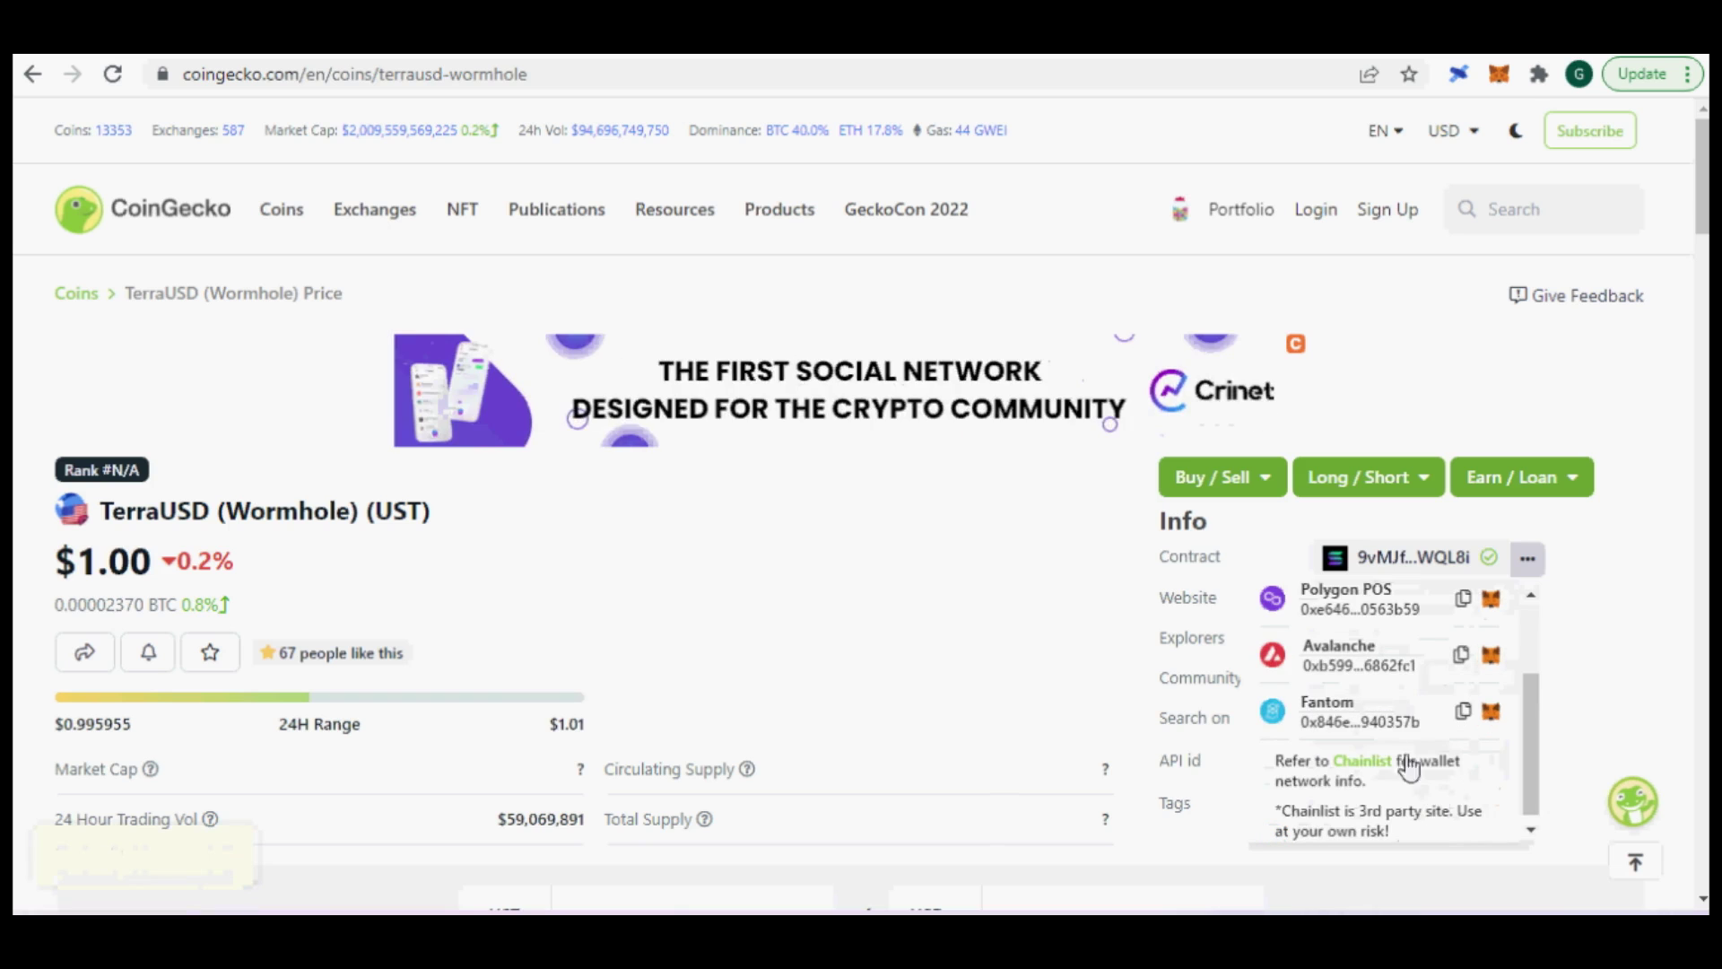
left_click_drag(1537, 758, 1532, 678)
left_click(1463, 667)
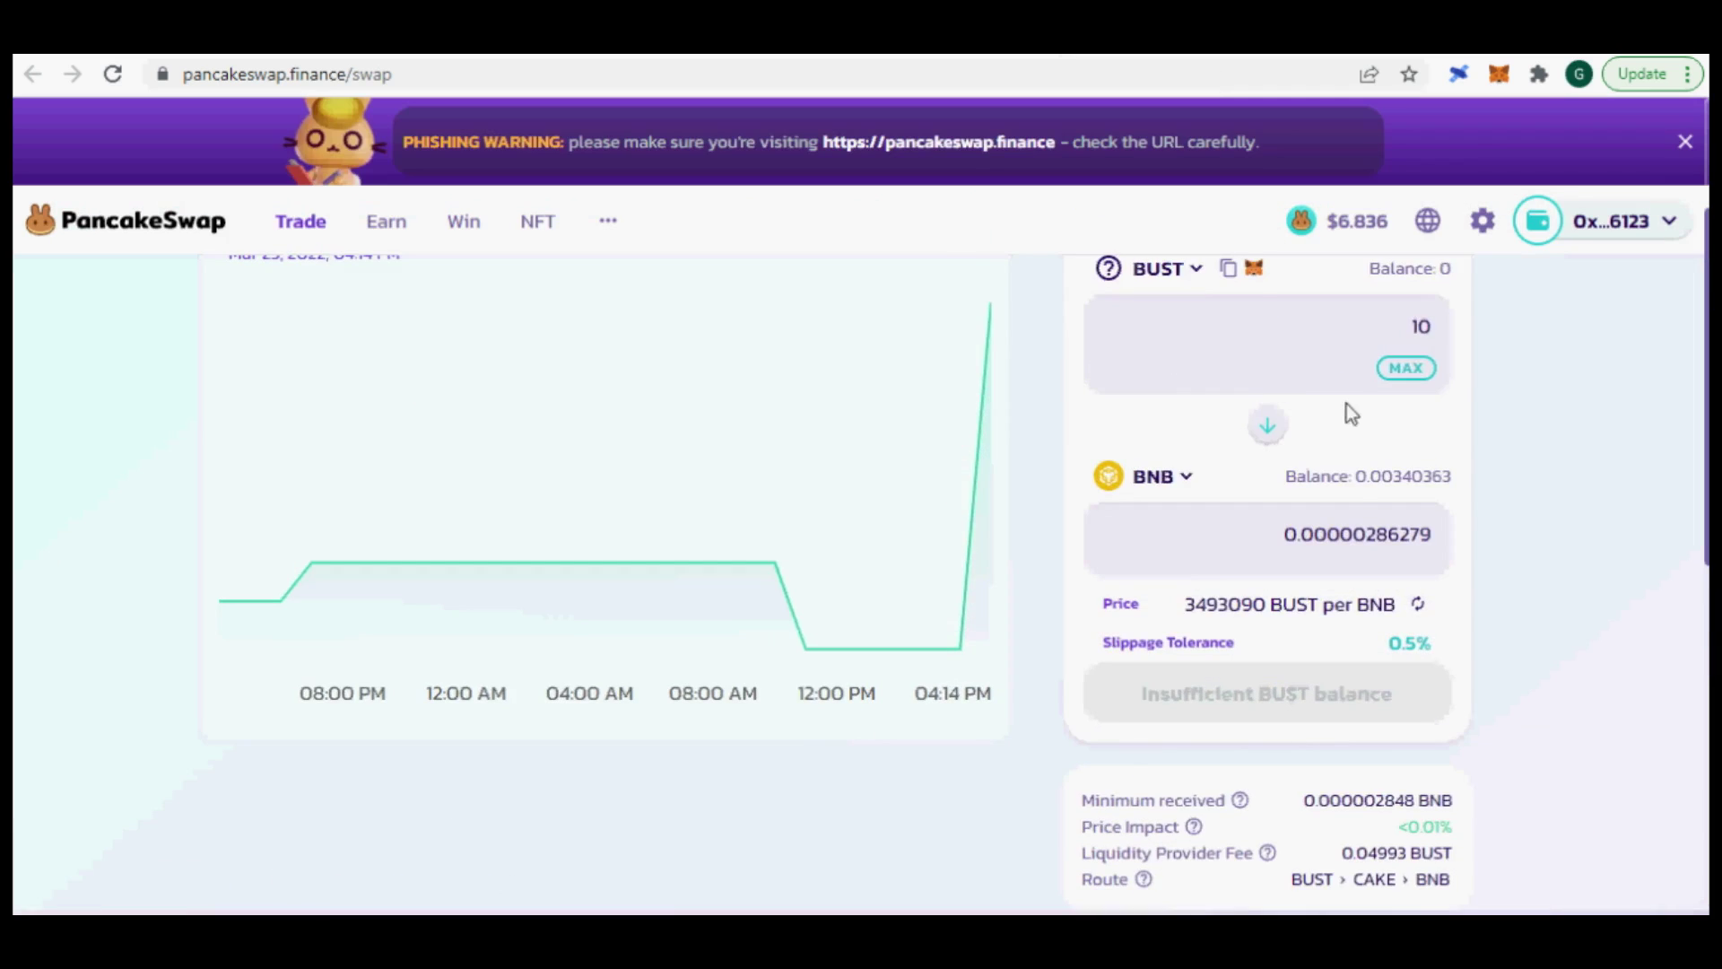
Import Wormhole UST by its pasted contract address as the token to sell
scroll(1352, 413, "up", 2)
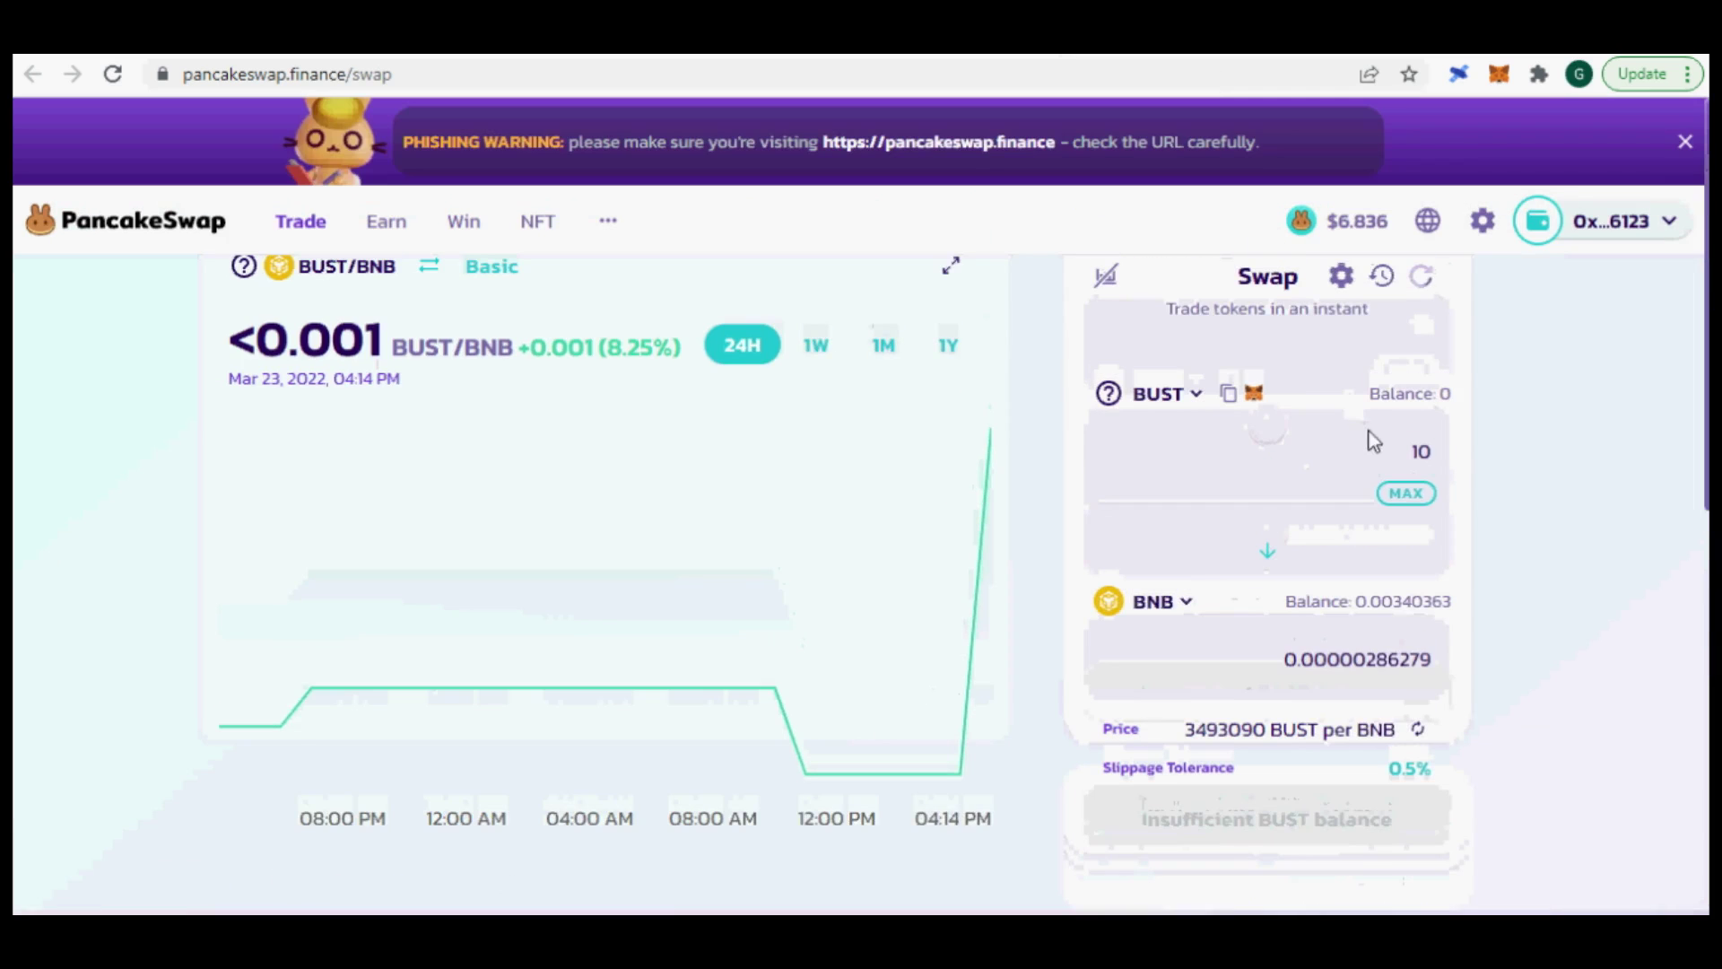
left_click(1195, 396)
key("ctrl+v")
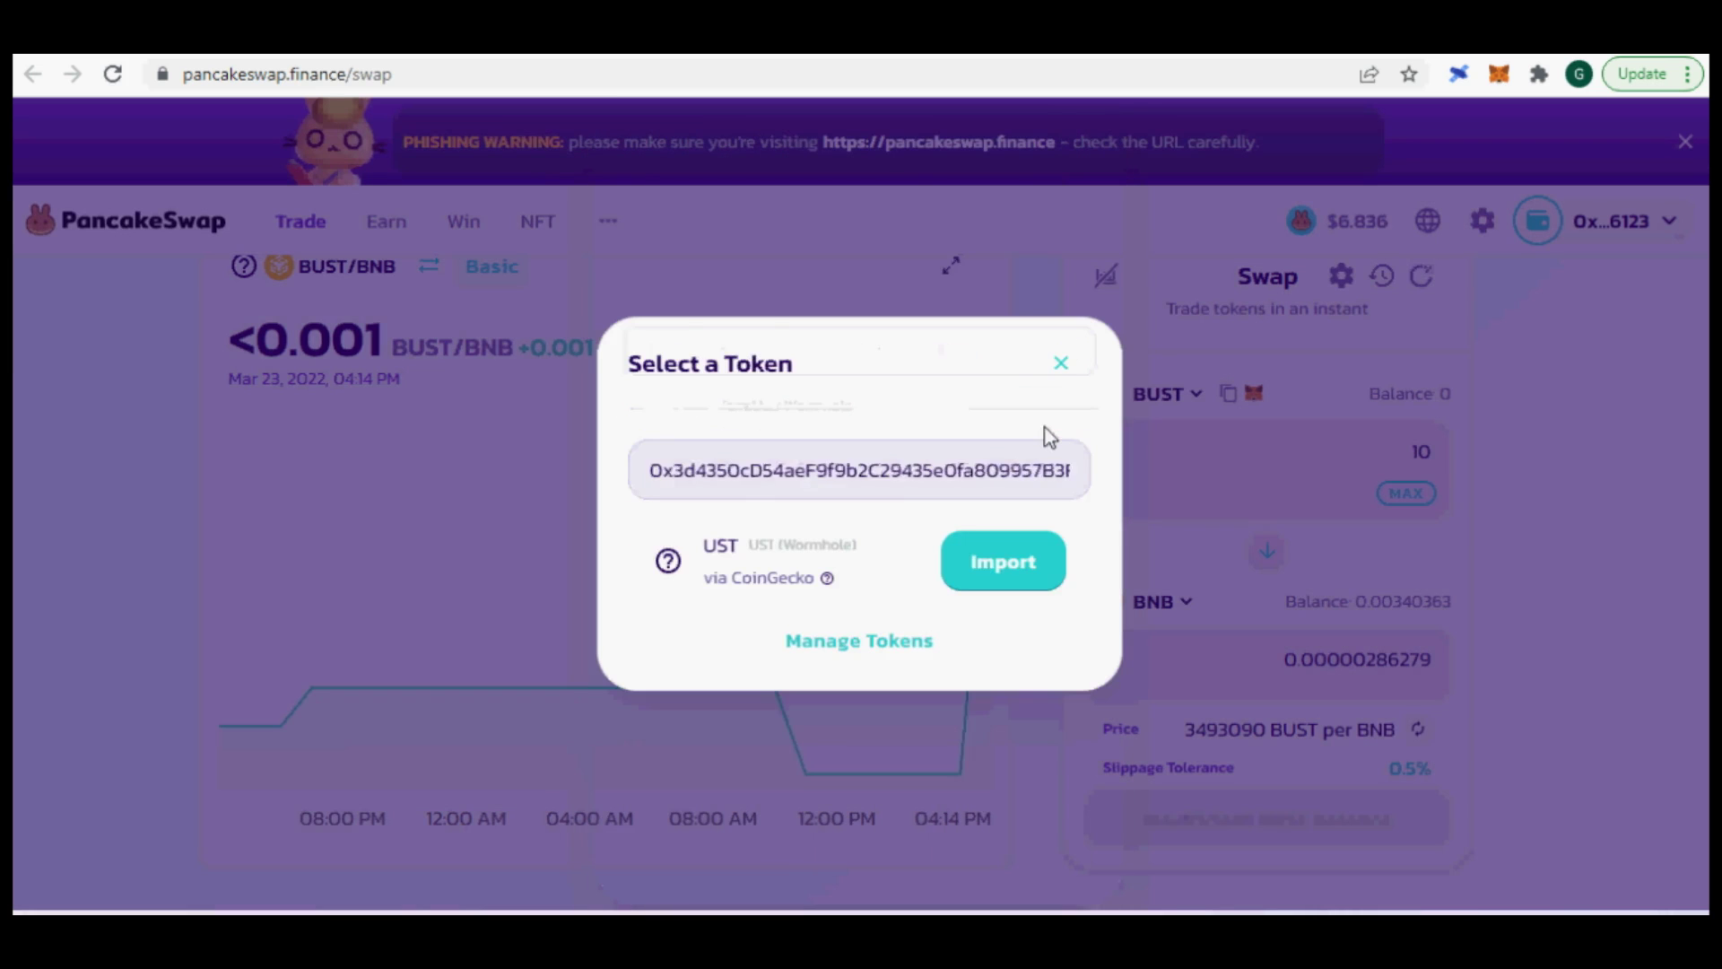
left_click(1019, 567)
left_click(695, 768)
left_click(1028, 771)
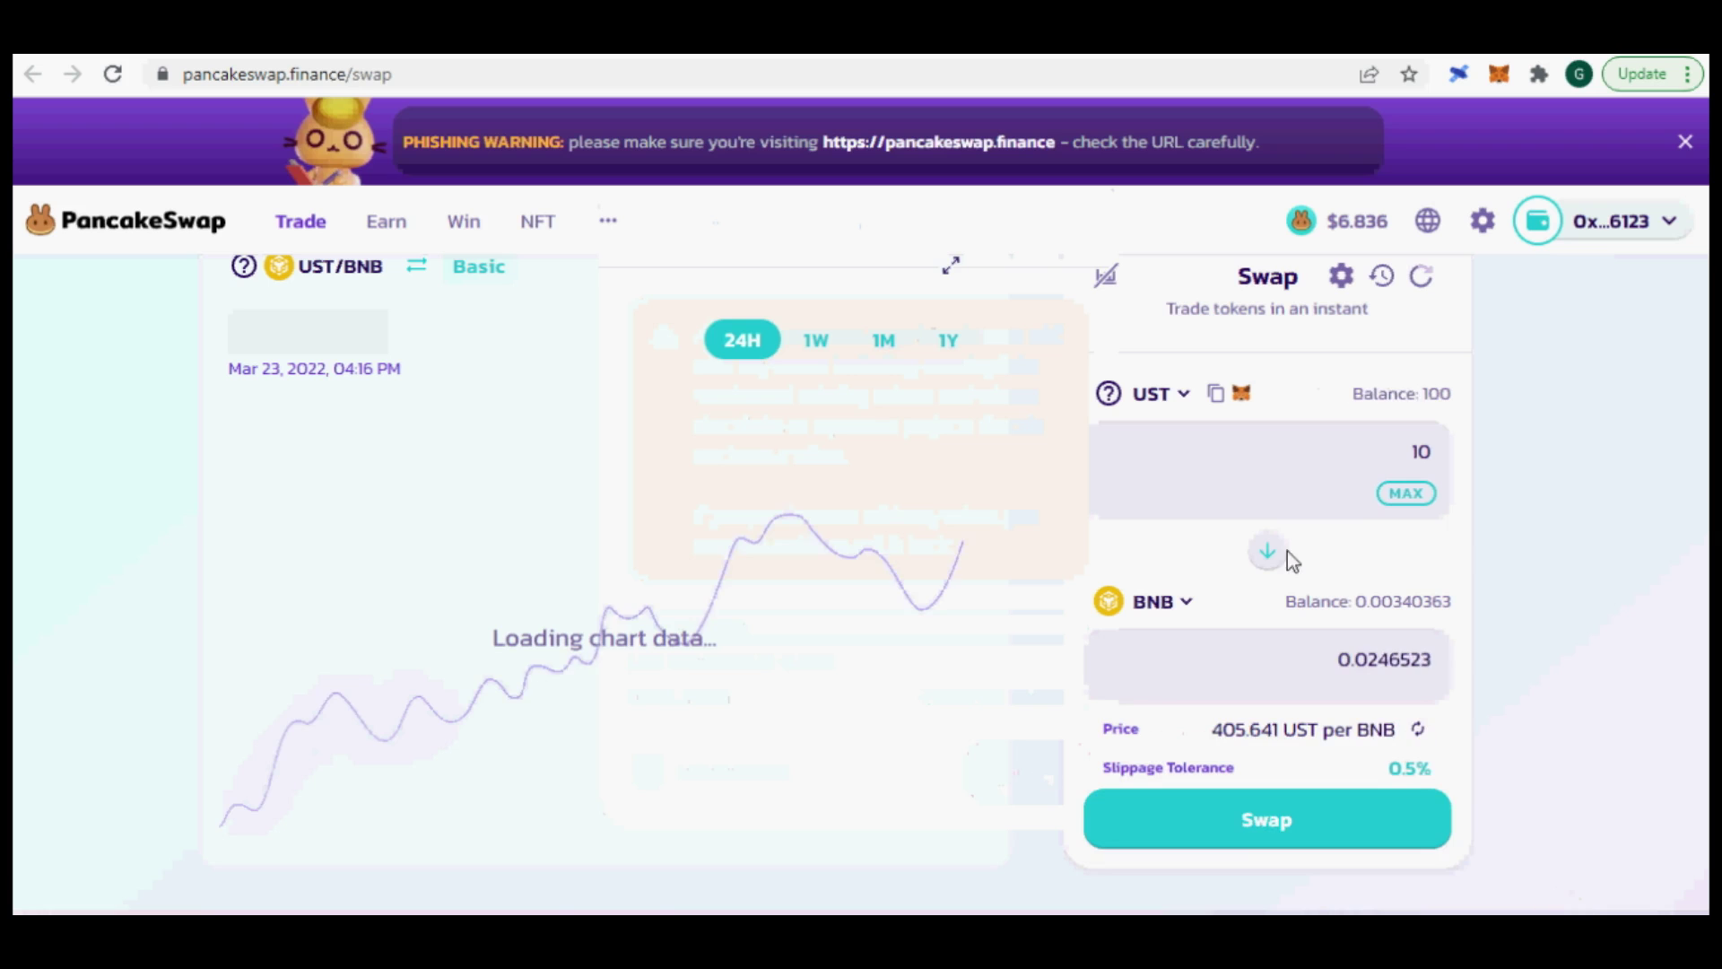
Set the swap amount to 5 UST for about 0.0123266 BNB
scroll(1521, 788, "down", 2)
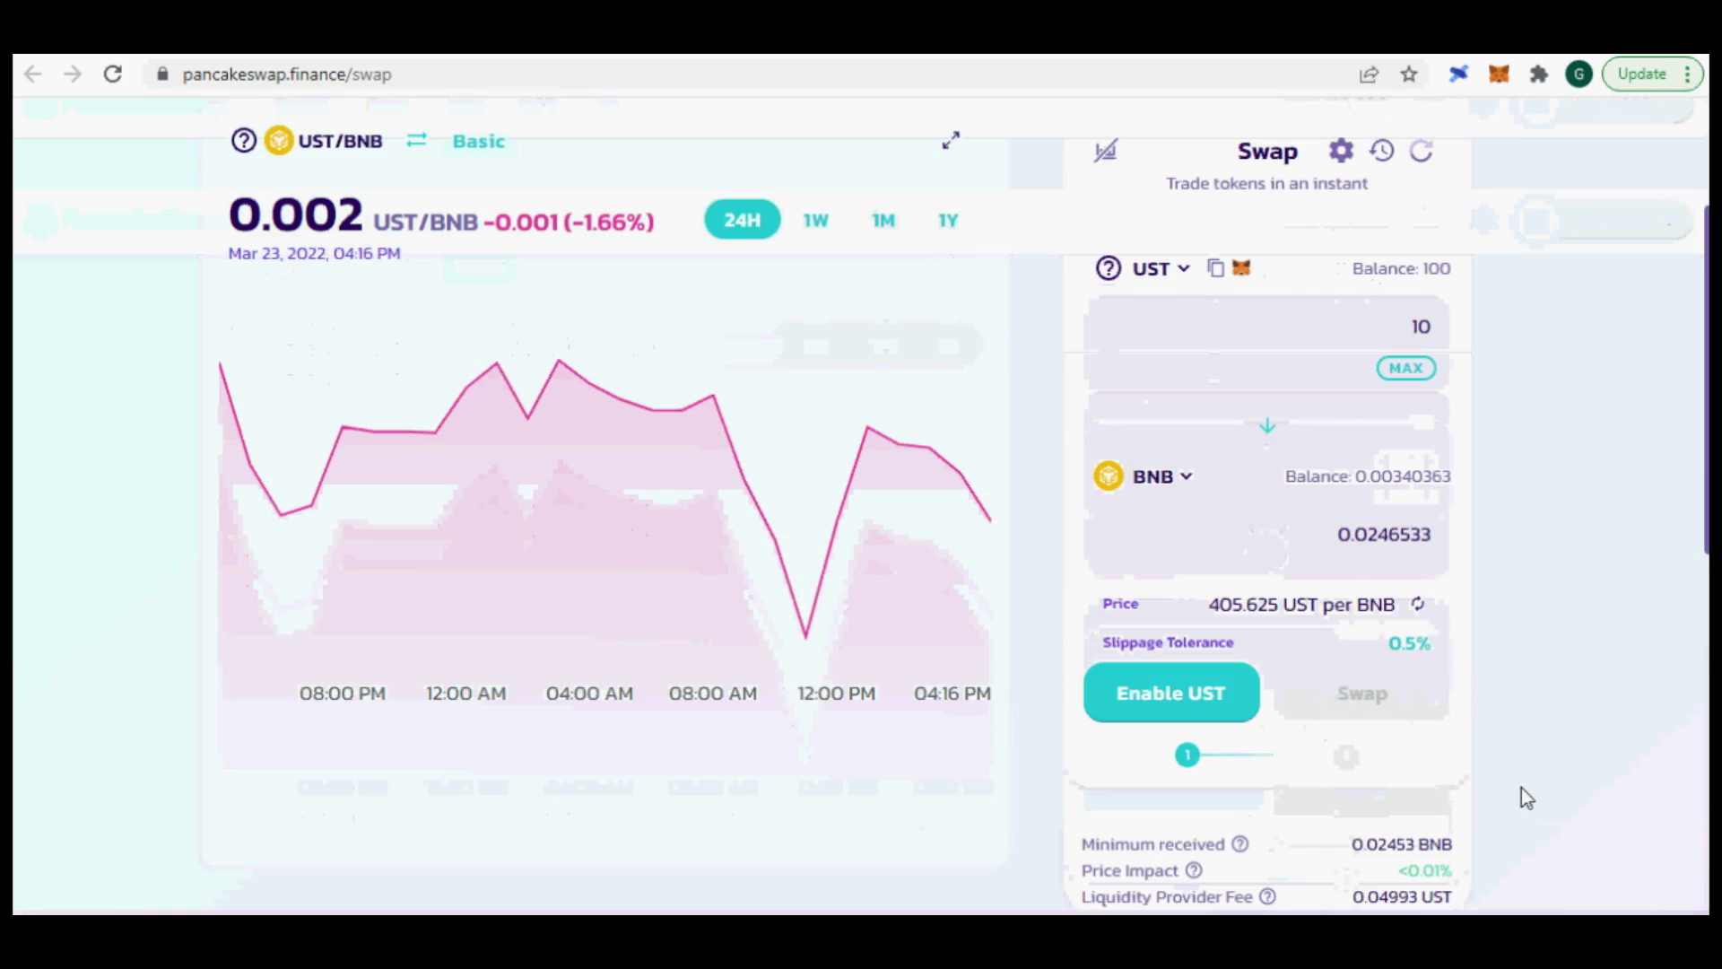
left_click(1215, 702)
double_click(1427, 327)
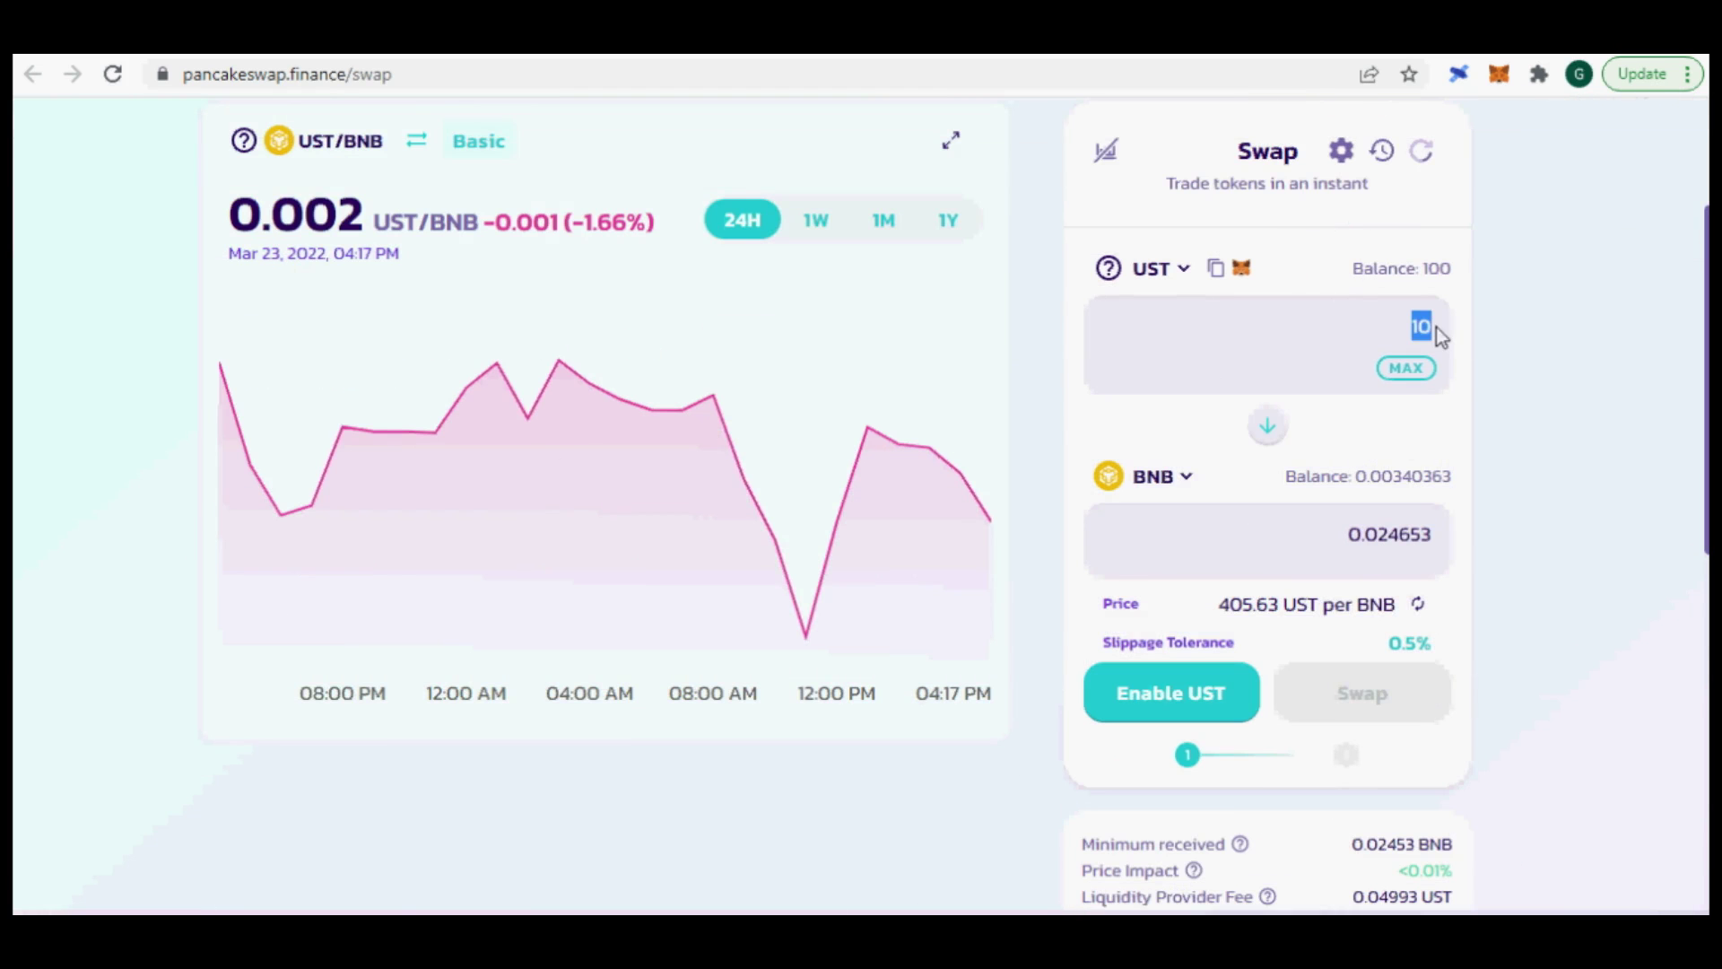
type("5")
scroll(1539, 578, "down", 2)
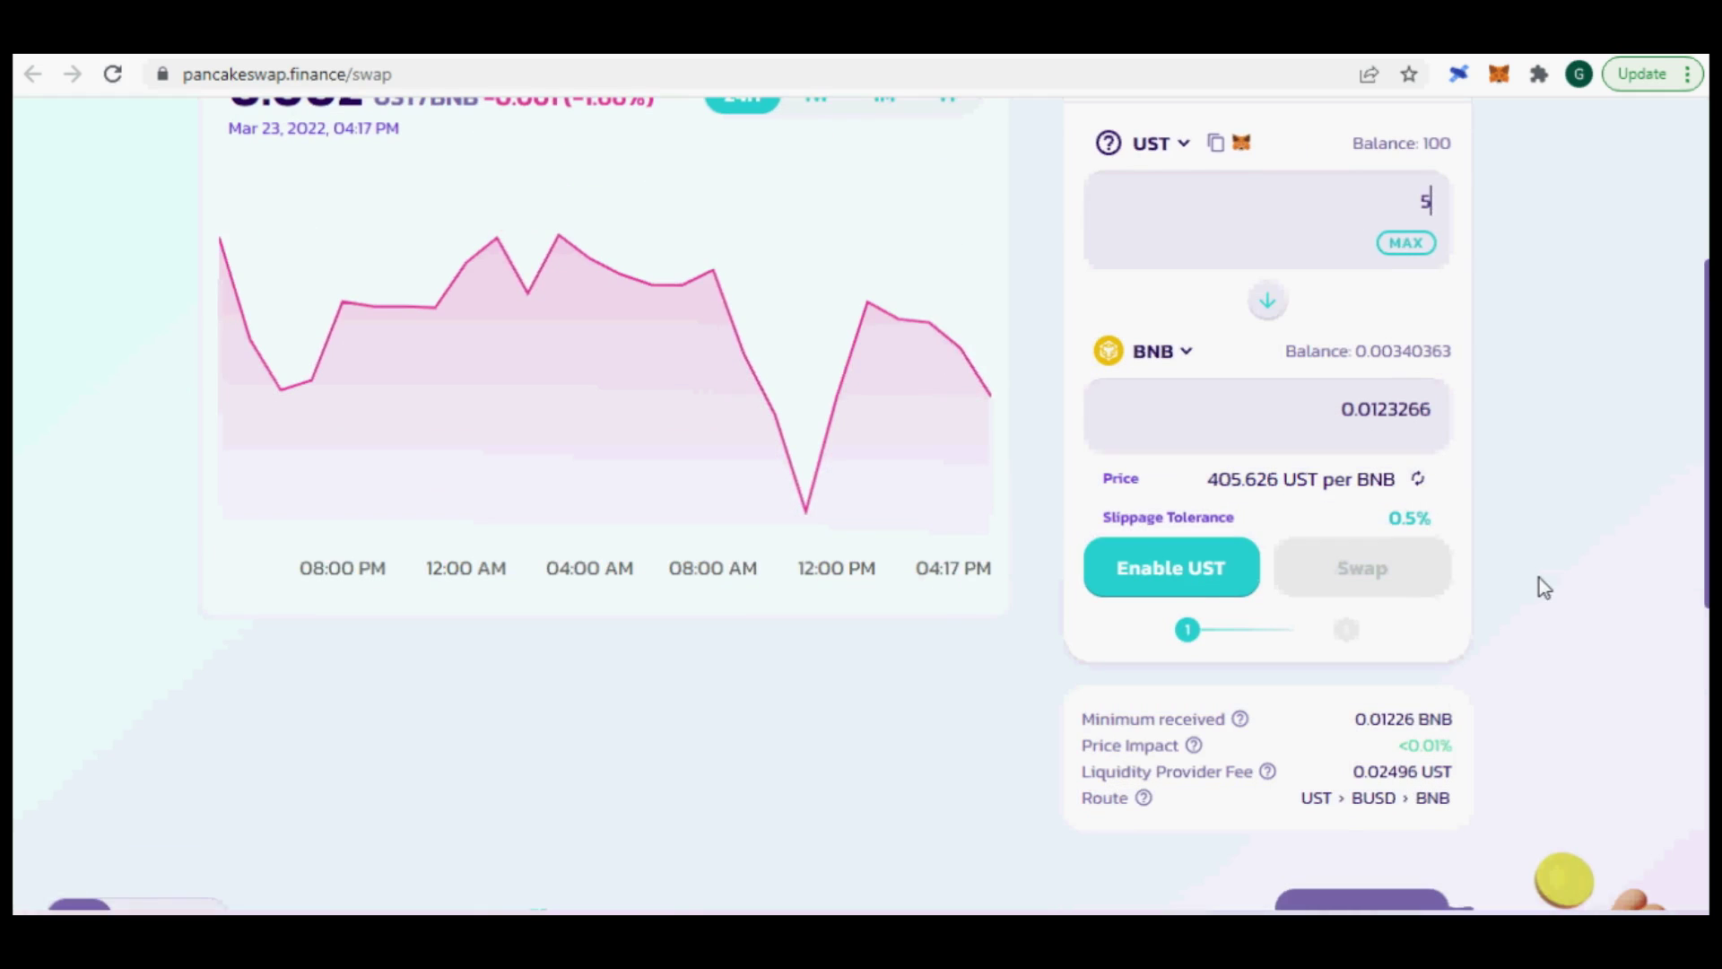
Approve UST spending in MetaMask after editing the gas limit and price
left_click(1211, 581)
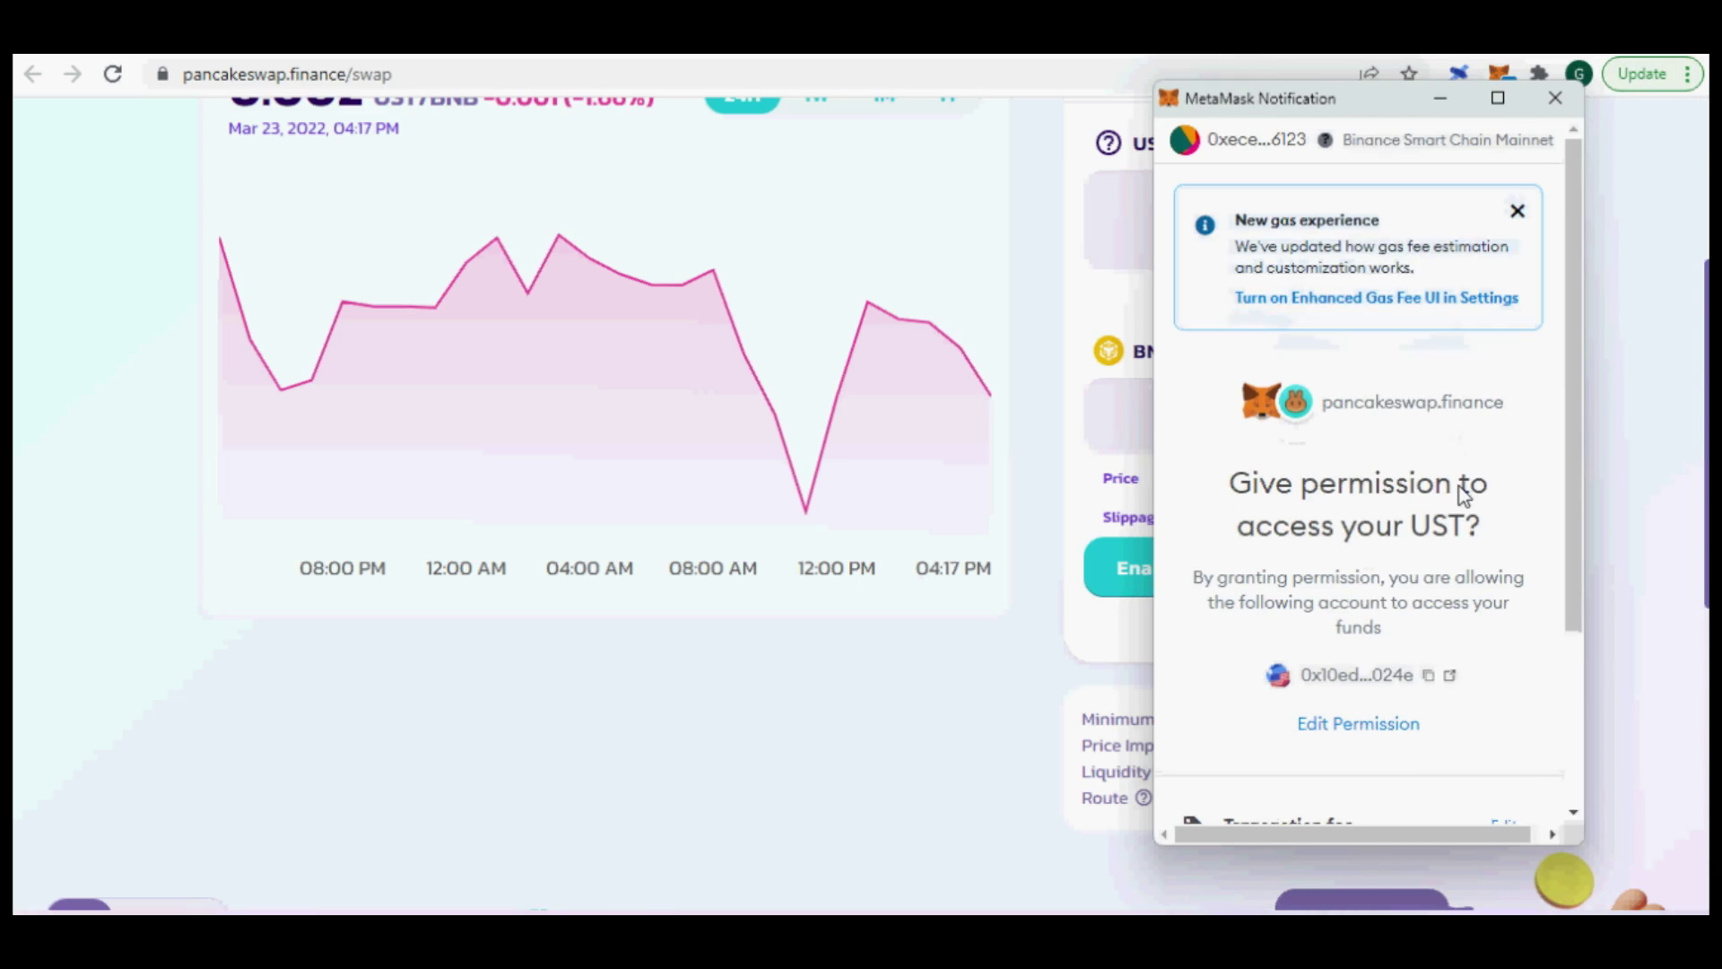
scroll(1483, 500, "down", 3)
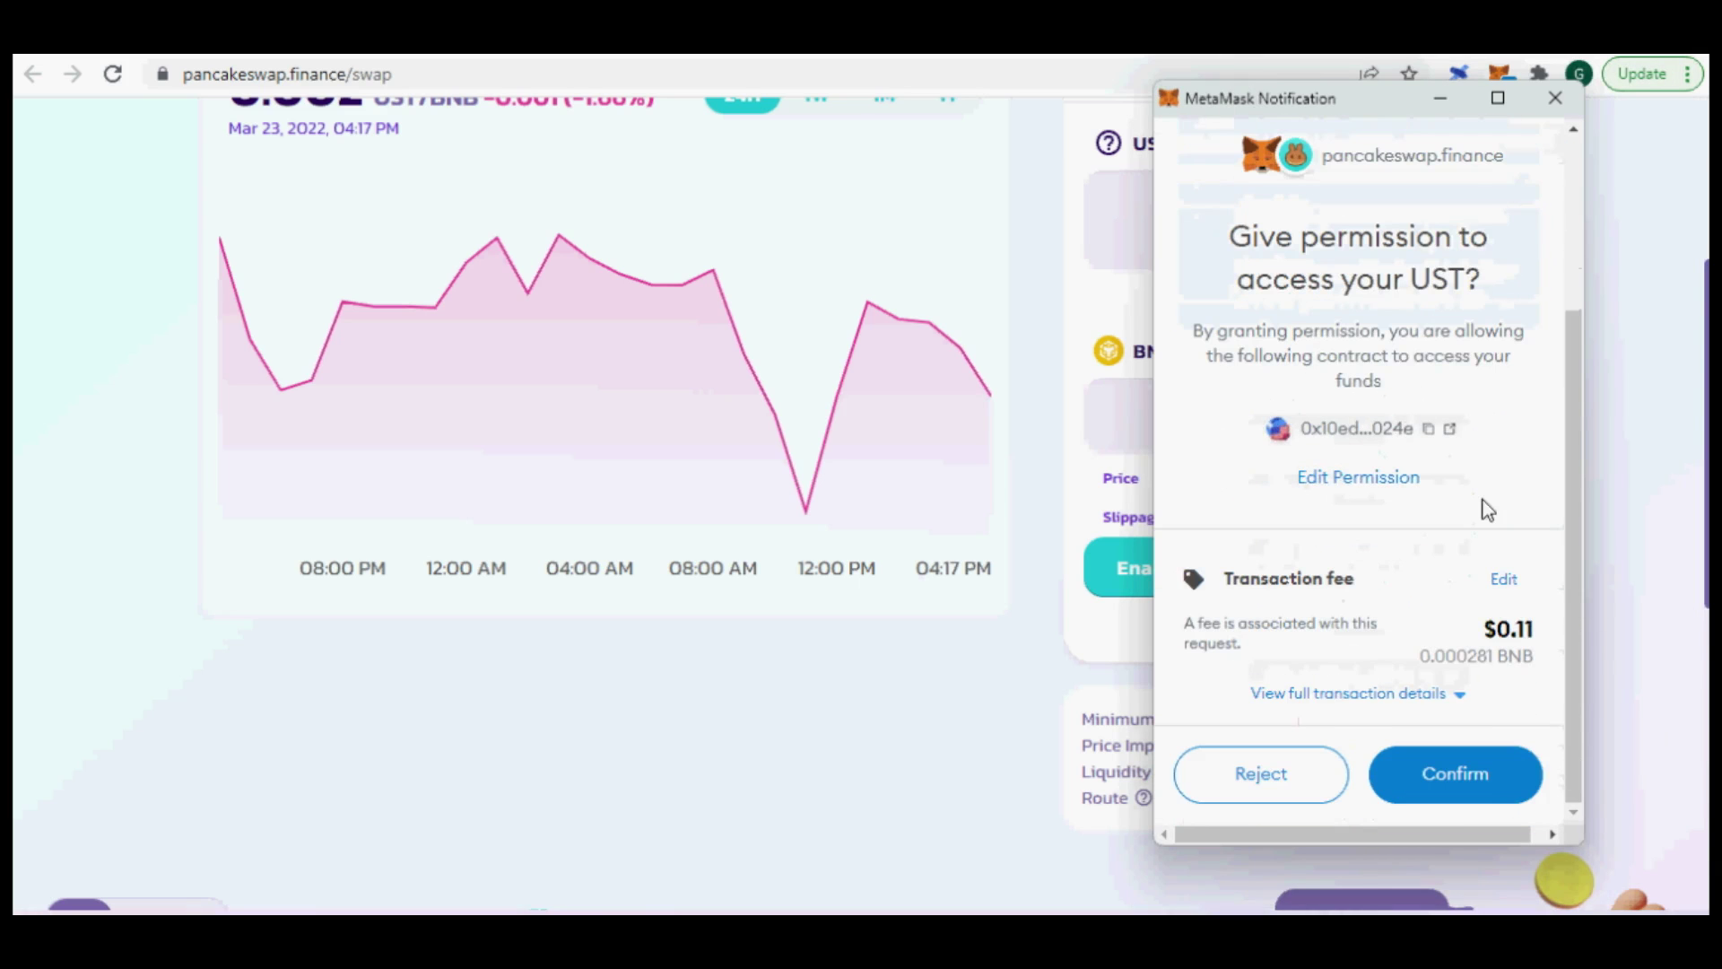
left_click(1506, 589)
left_click(1401, 649)
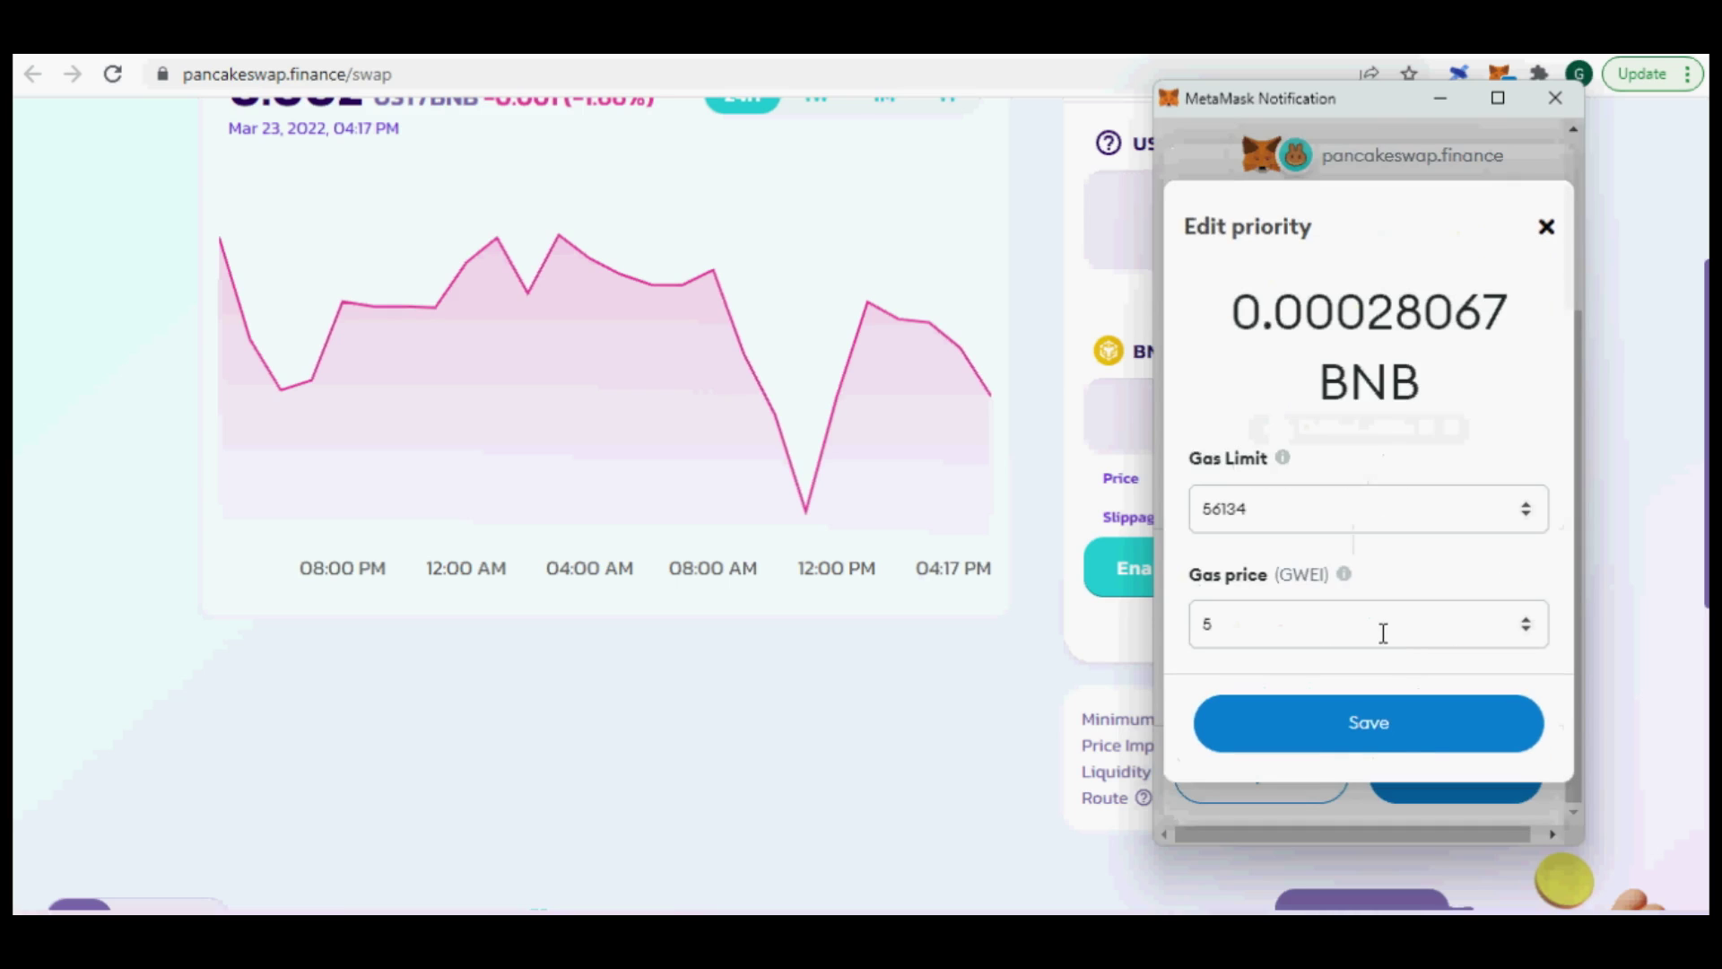
left_click(1424, 746)
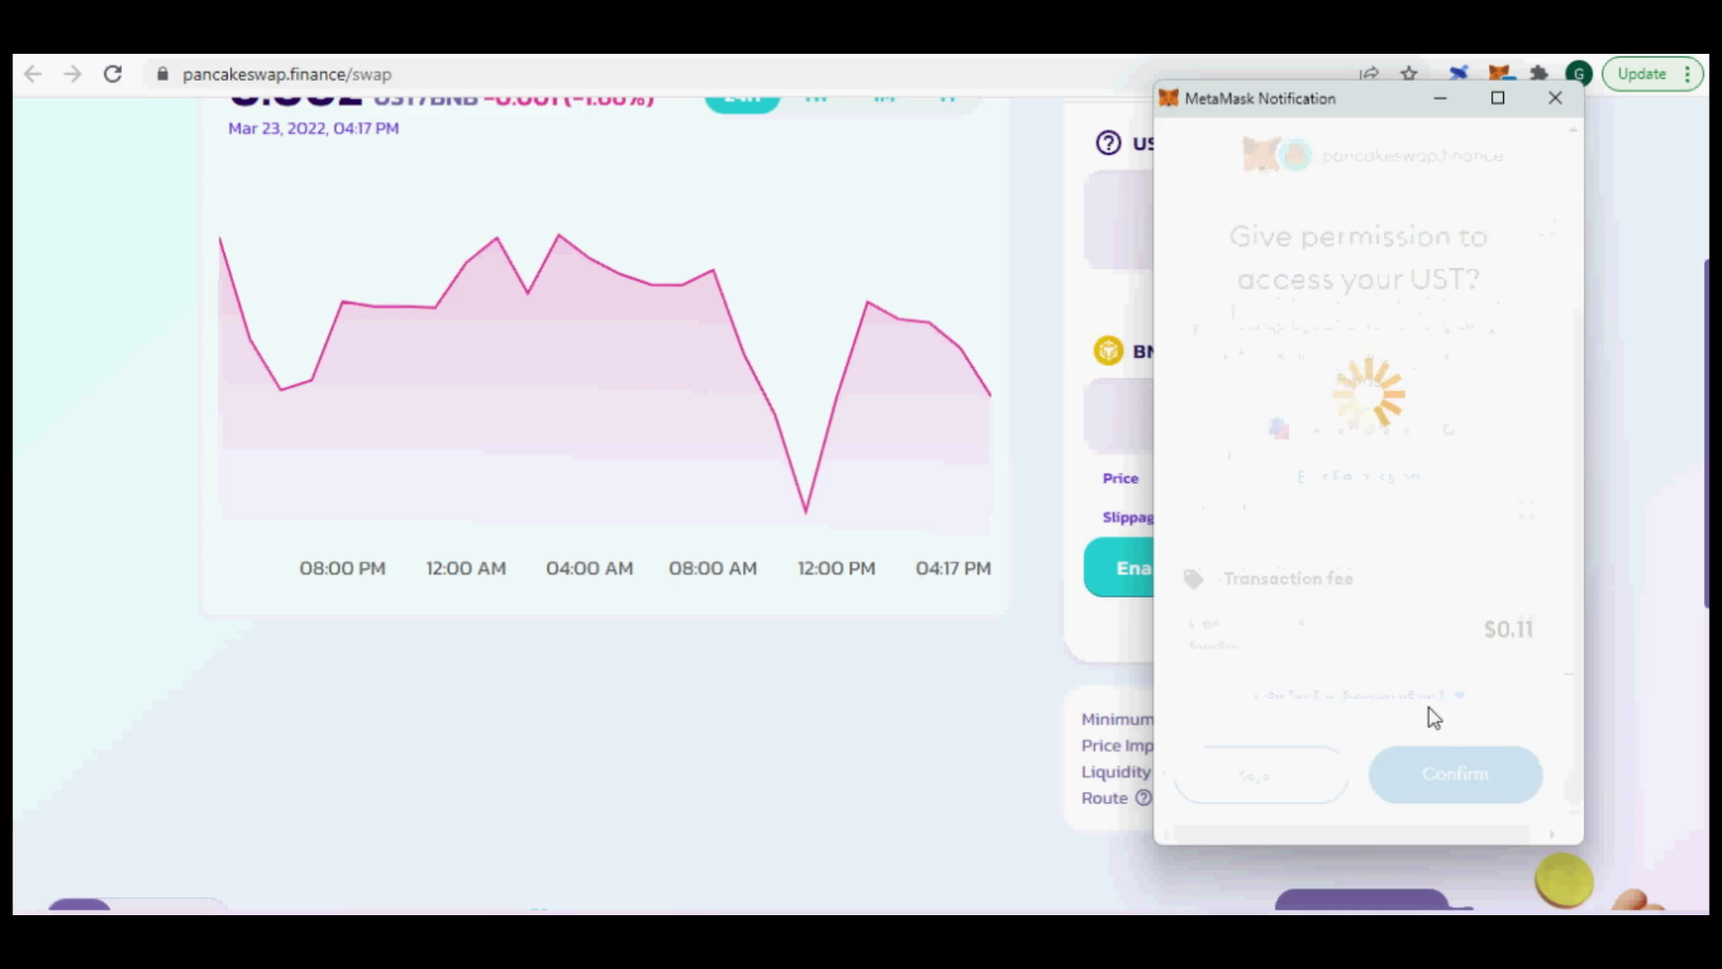
left_click(1453, 781)
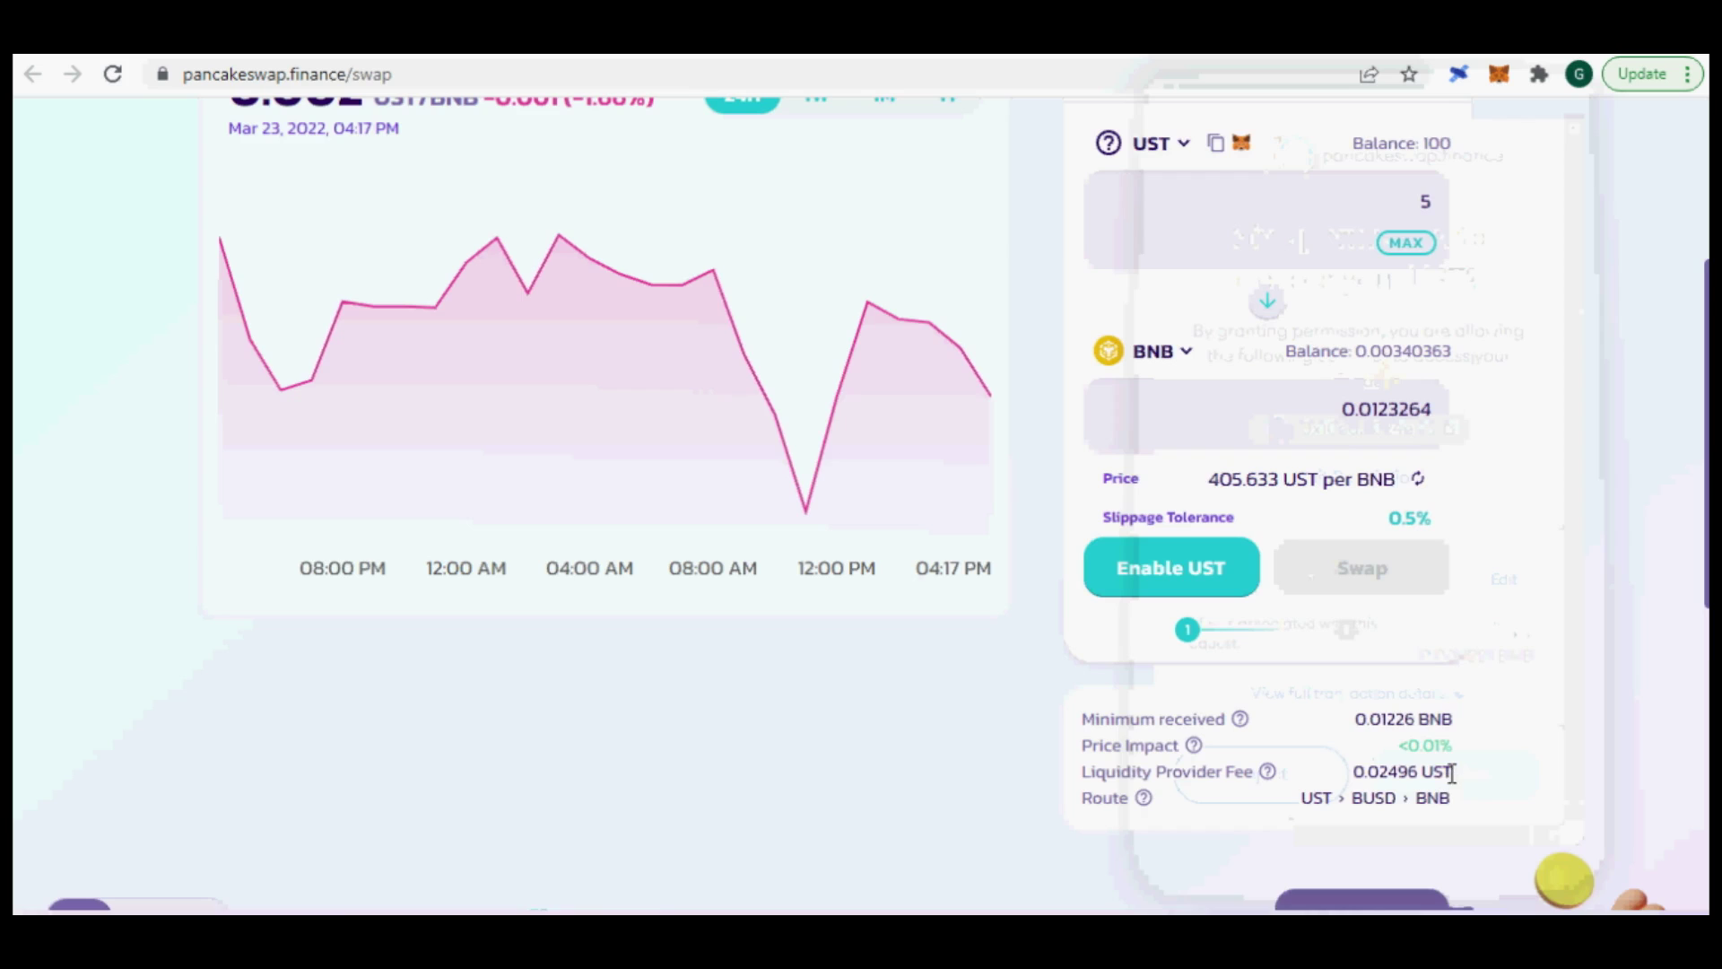
scroll(1454, 766, "down", 3)
scroll(1453, 766, "up", 1)
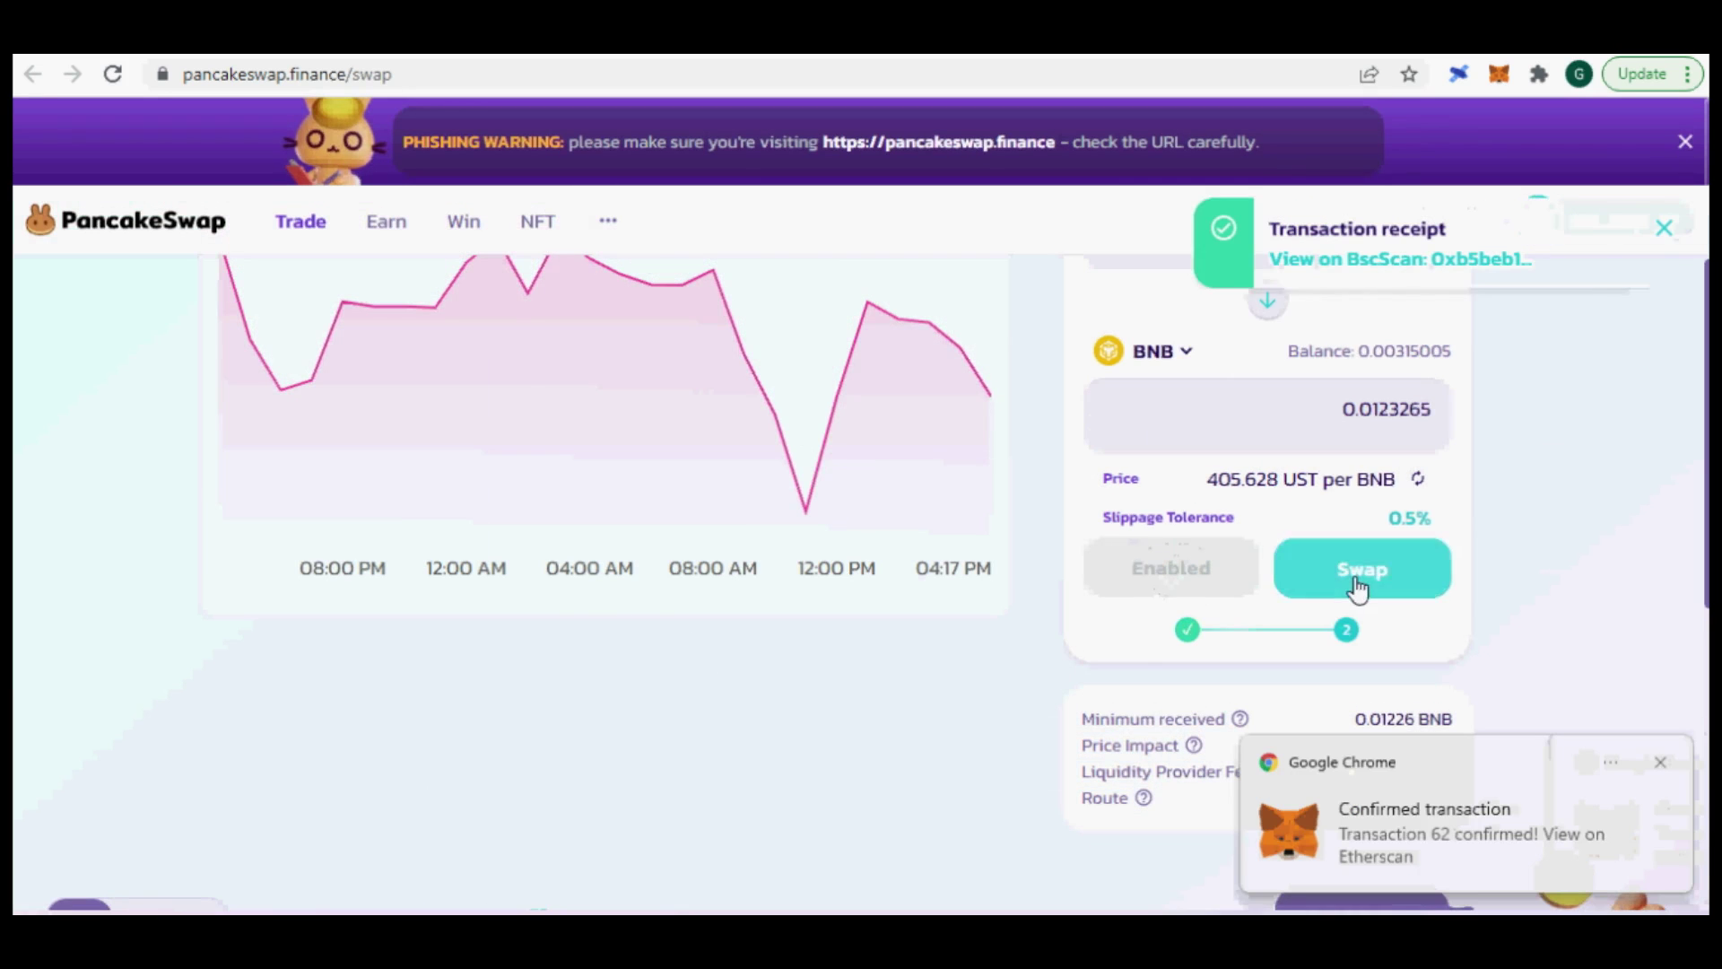
Accept the updated price and sign the 5 UST for about 0.0123 BNB swap in MetaMask
left_click(1359, 578)
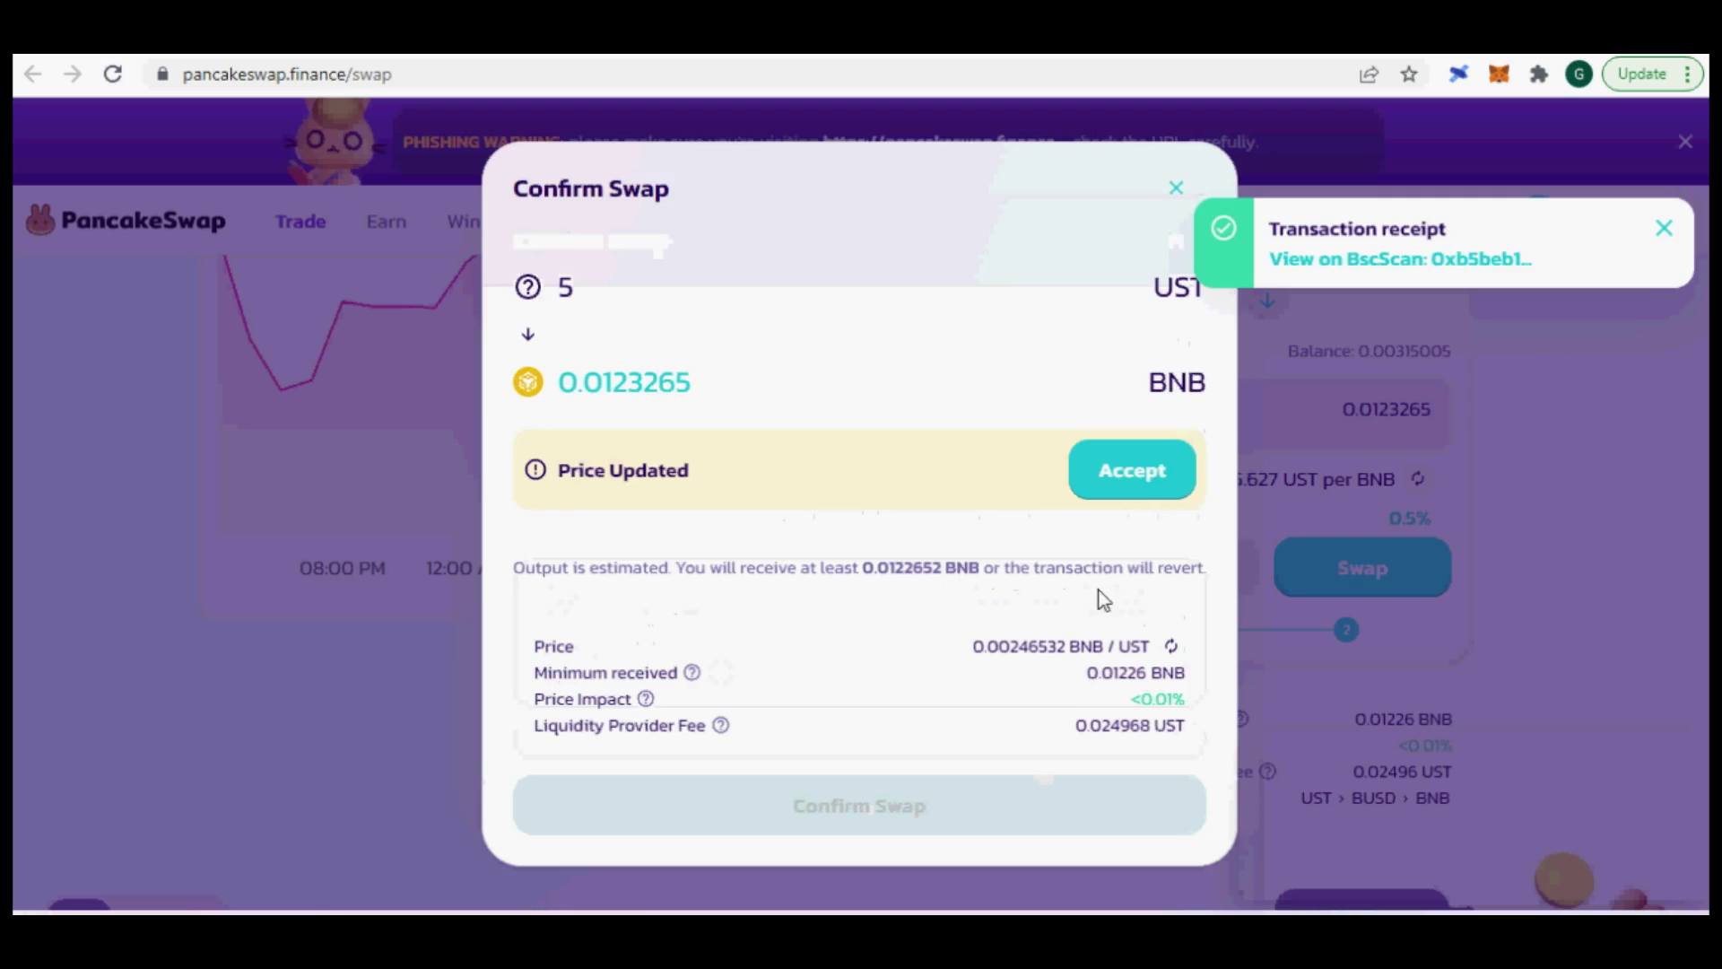
left_click(1127, 469)
left_click(1117, 760)
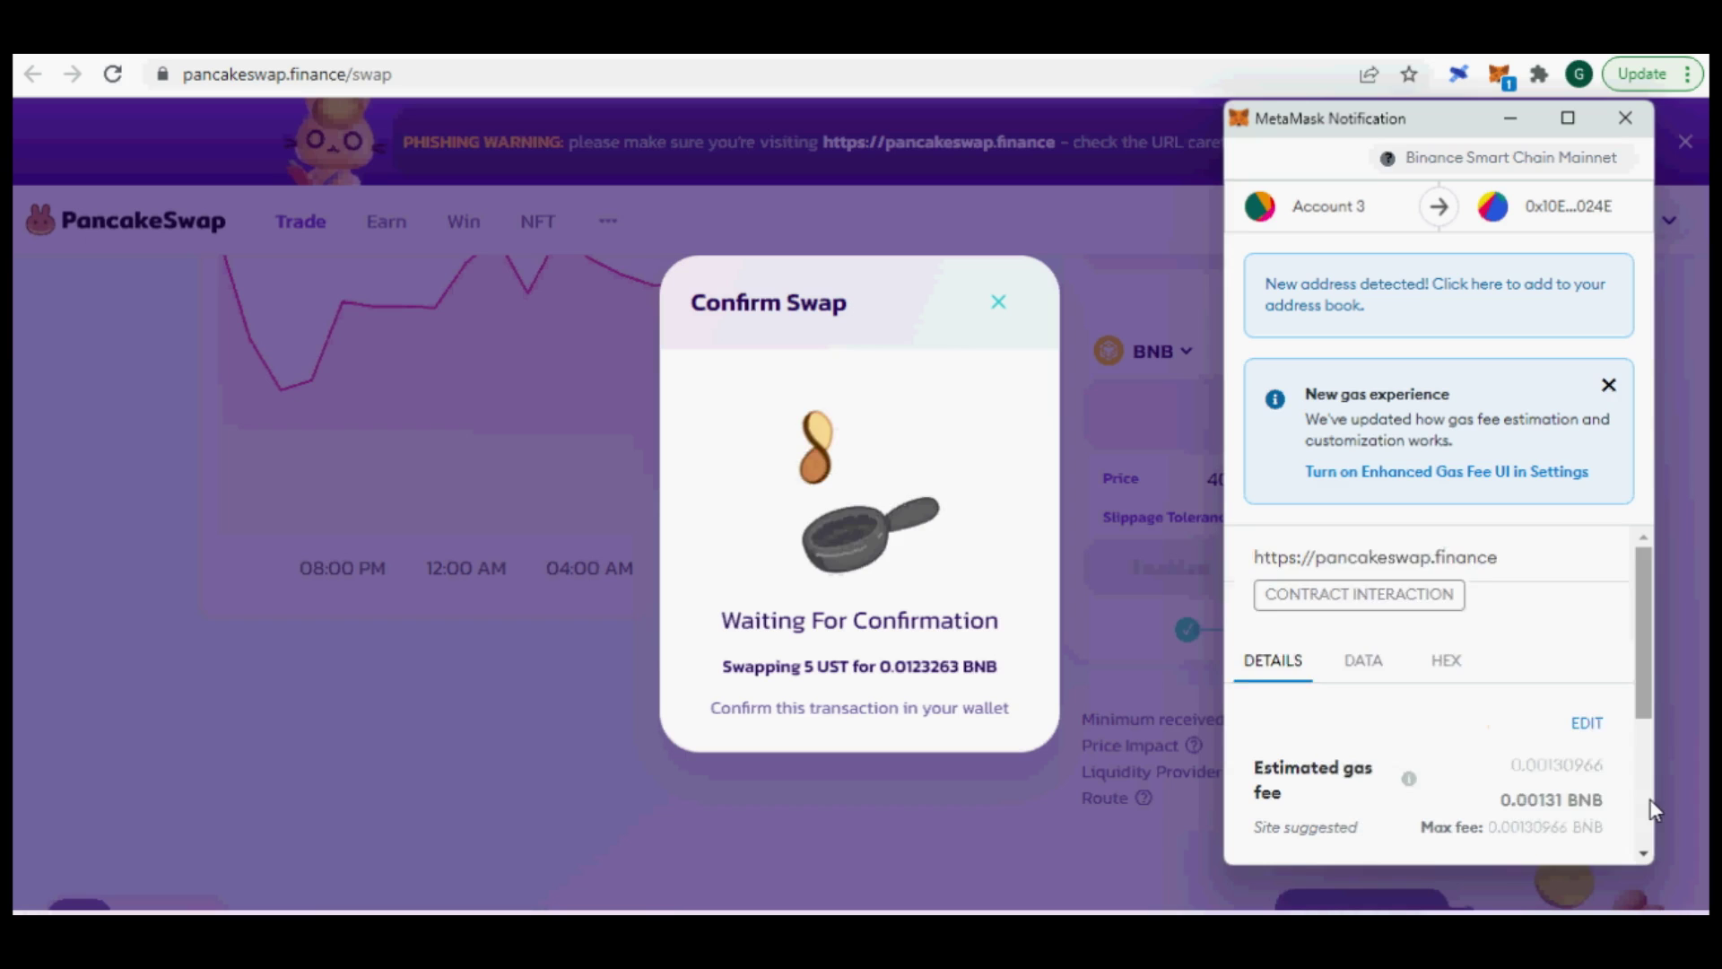
scroll(1650, 798, "down", 3)
left_click(1529, 816)
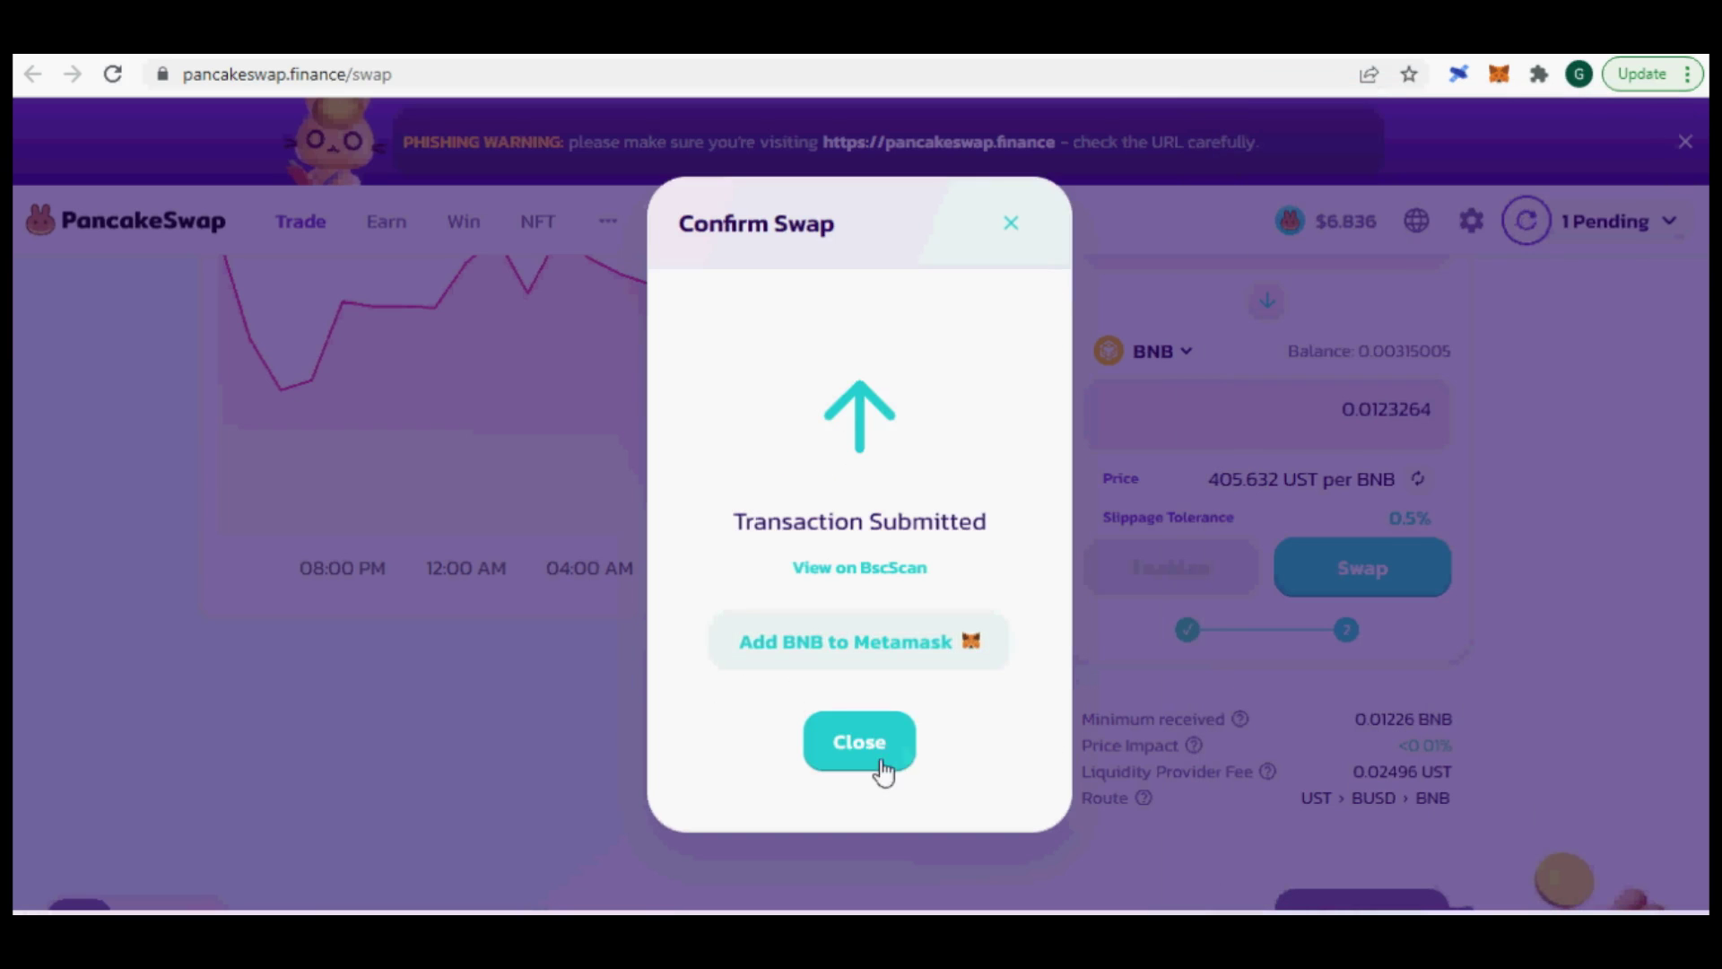
left_click(882, 769)
scroll(1461, 616, "up", 4)
left_click(1186, 729)
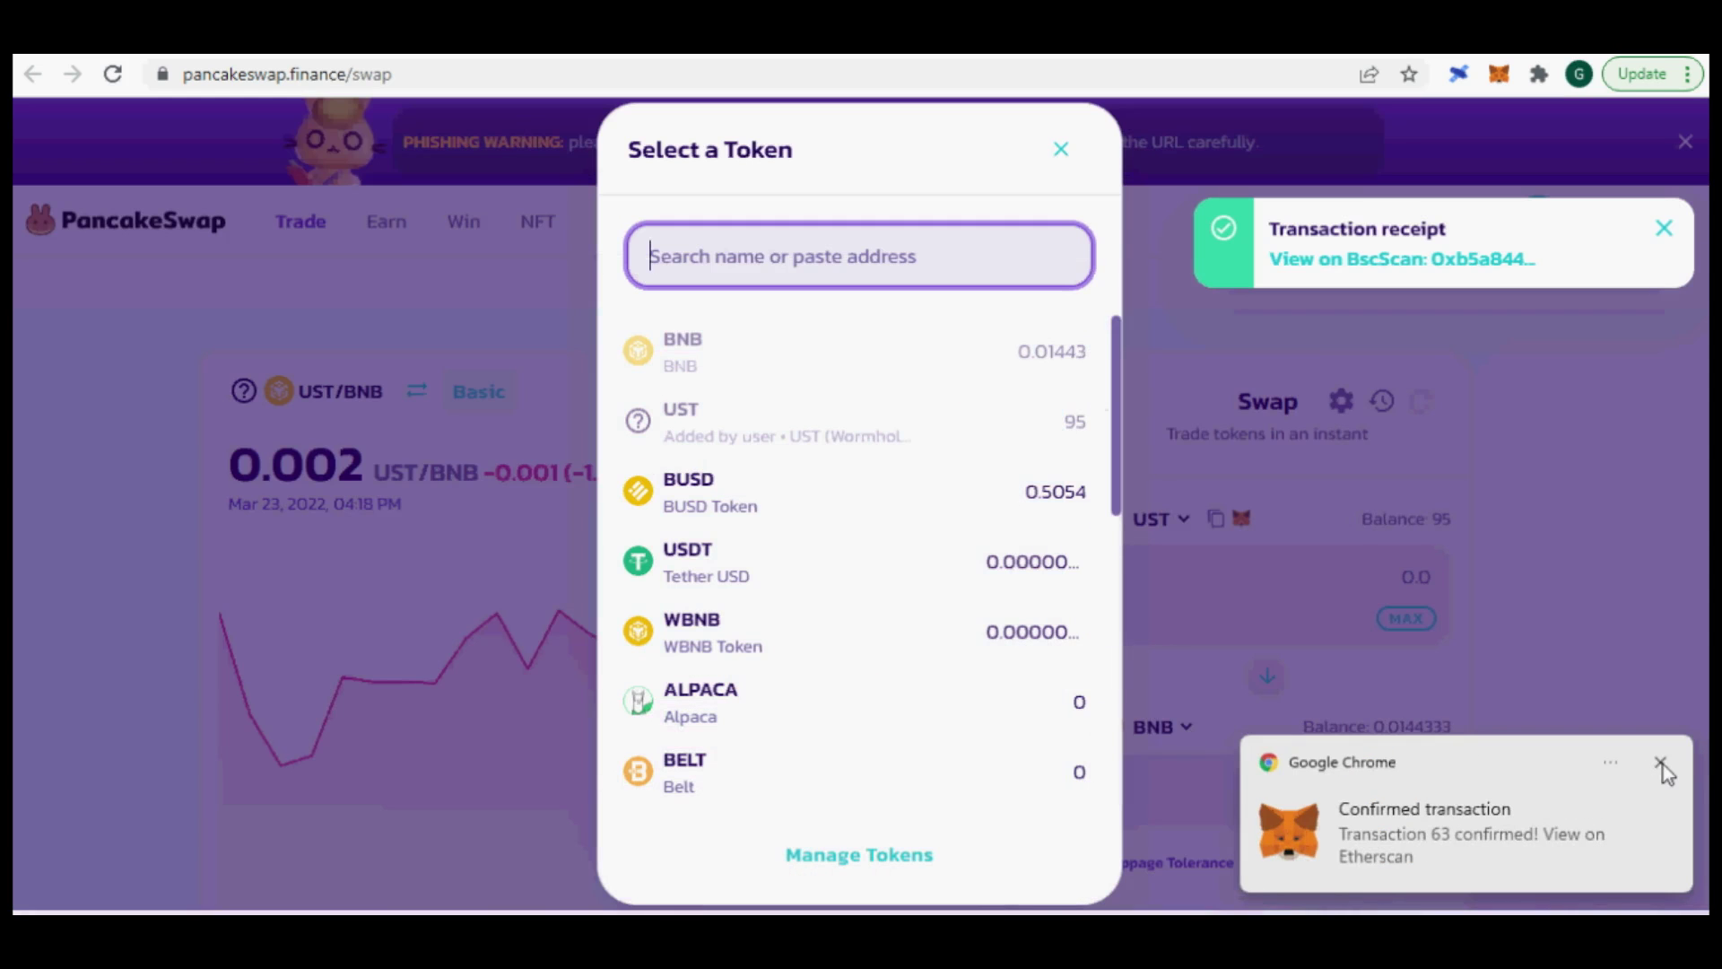
Set BUSD as output, use the MAX 95 UST, and confirm the ~95.03 BUSD swap
left_click(1661, 762)
left_click(891, 494)
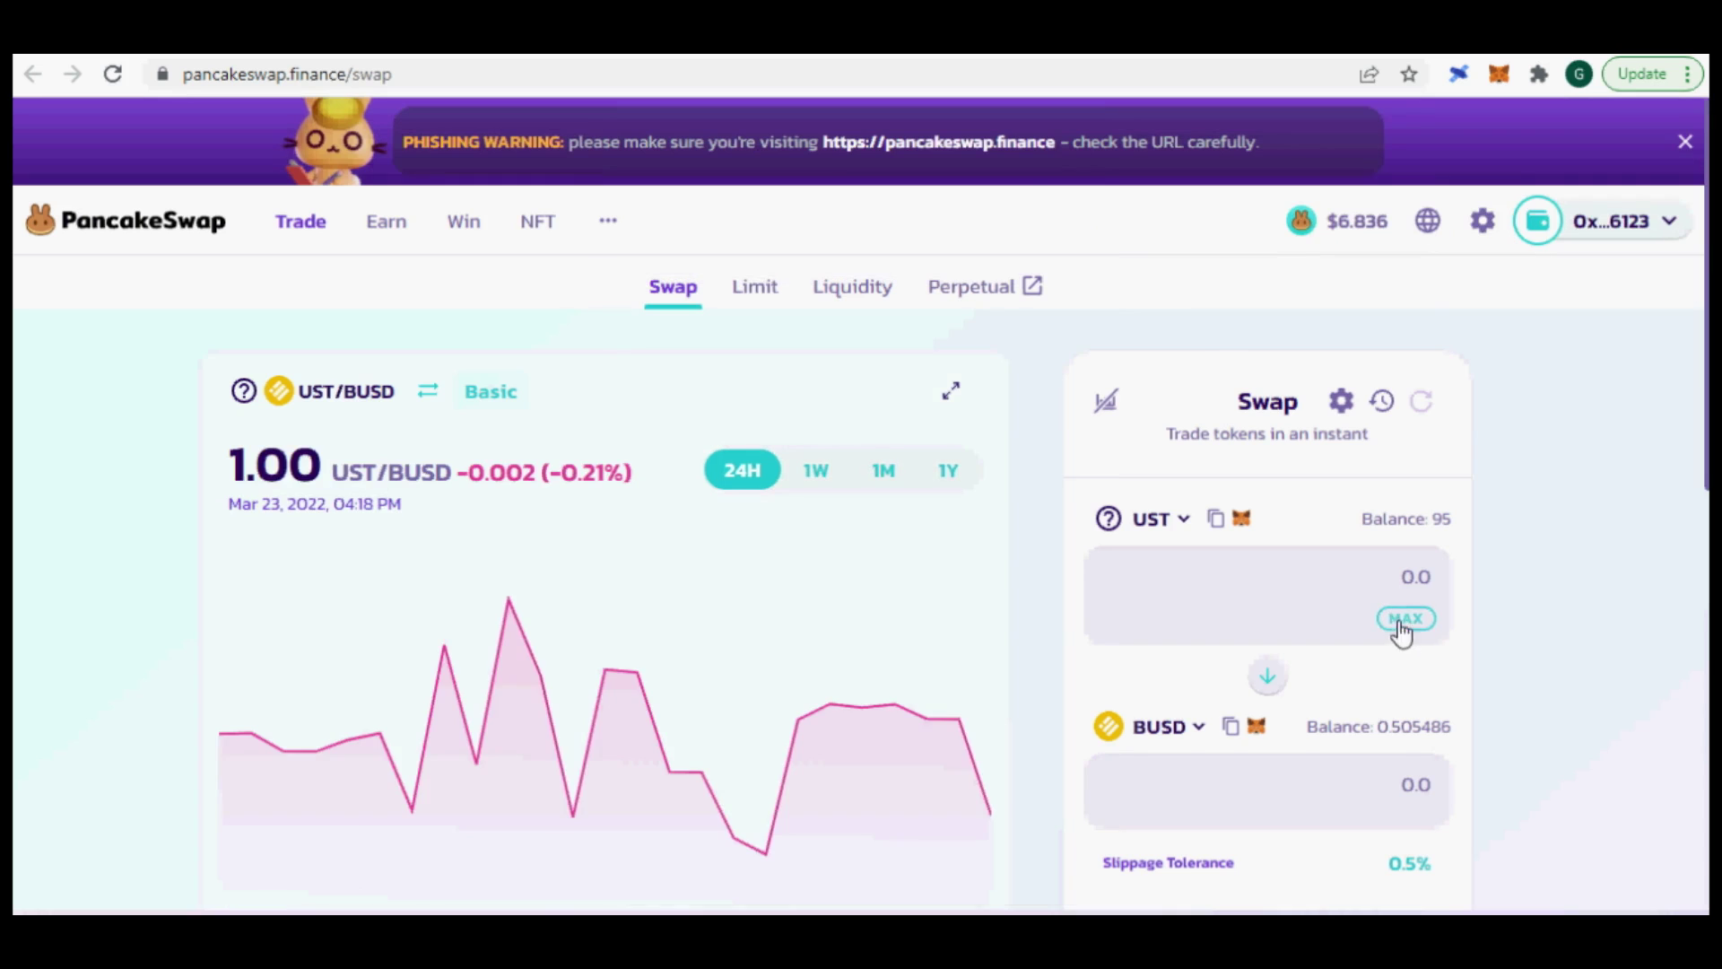
left_click(1404, 621)
scroll(1484, 668, "down", 3)
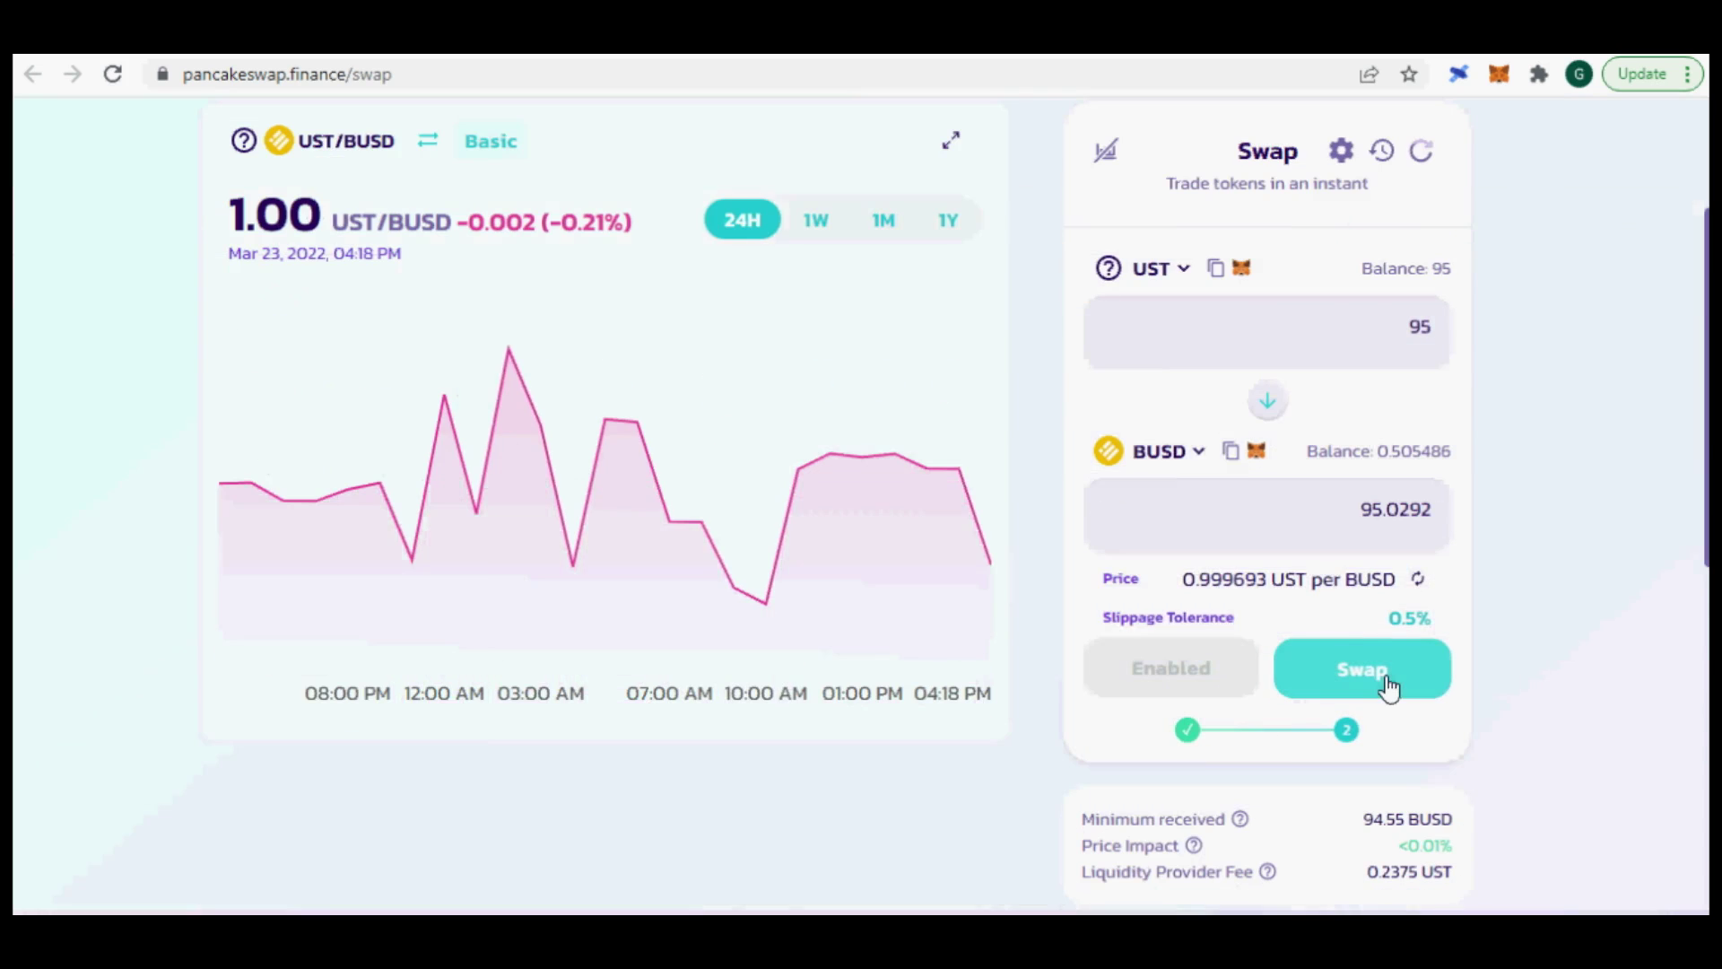
left_click(1362, 669)
left_click(1137, 765)
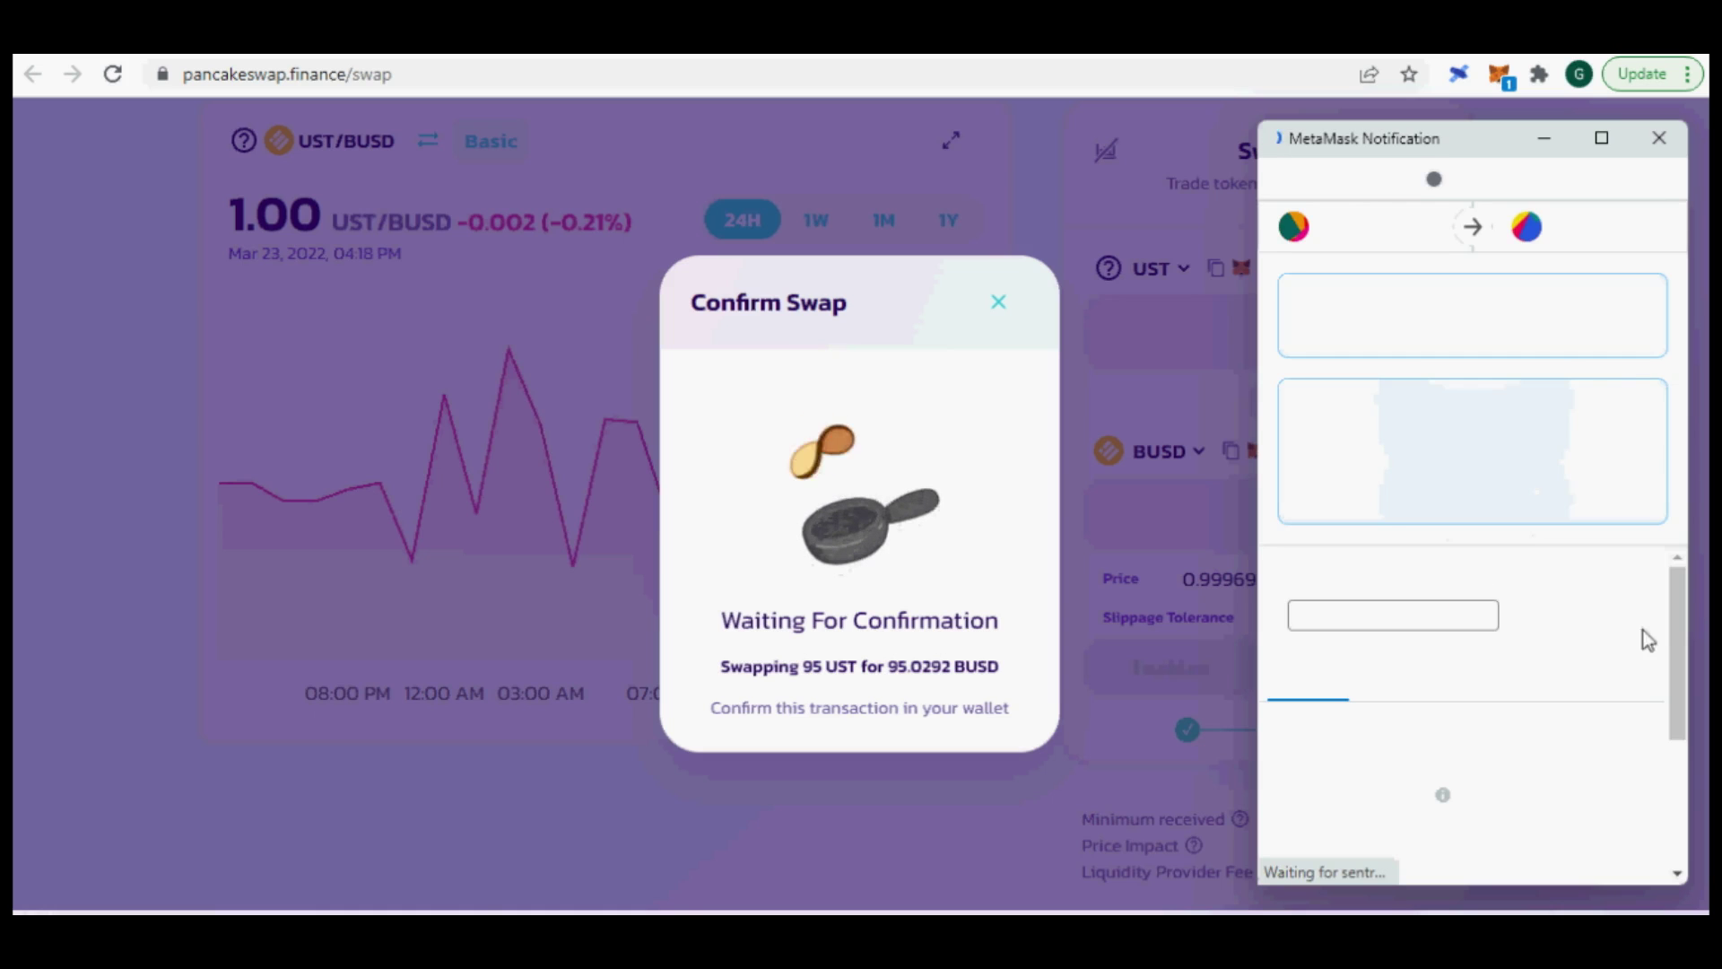
Sign the 95 UST to BUSD swap in MetaMask, then add BUSD to MetaMask's token list
scroll(1637, 718, "down", 3)
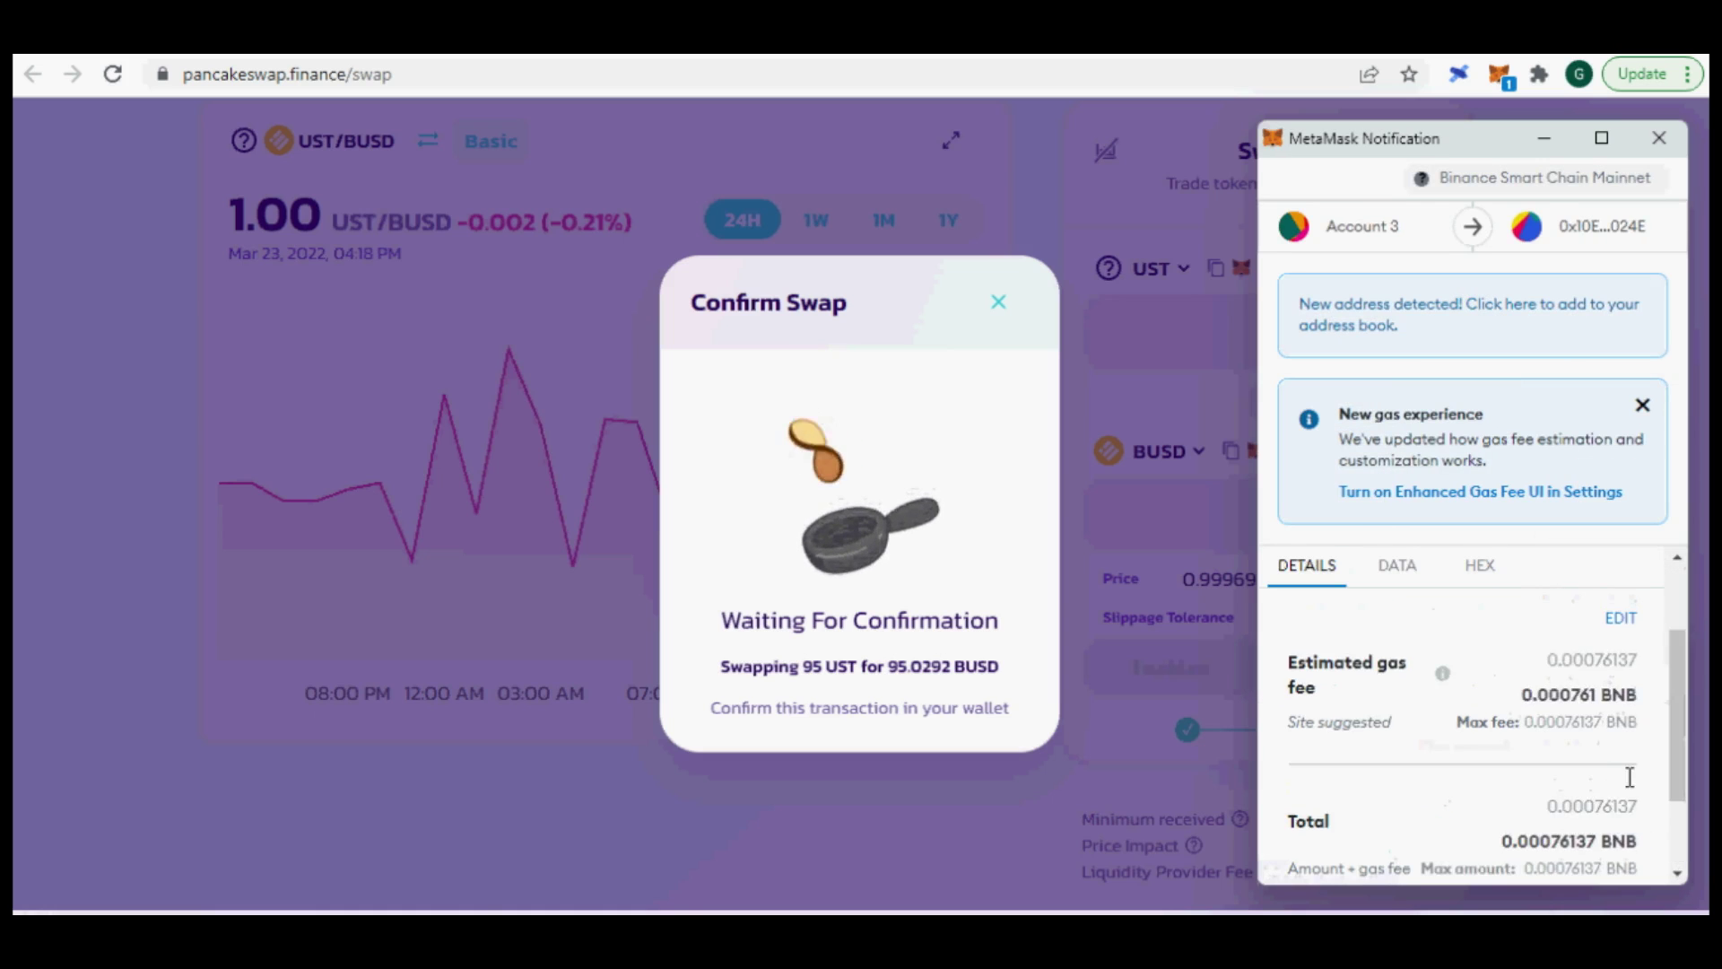
scroll(1629, 777, "down", 3)
left_click(1560, 836)
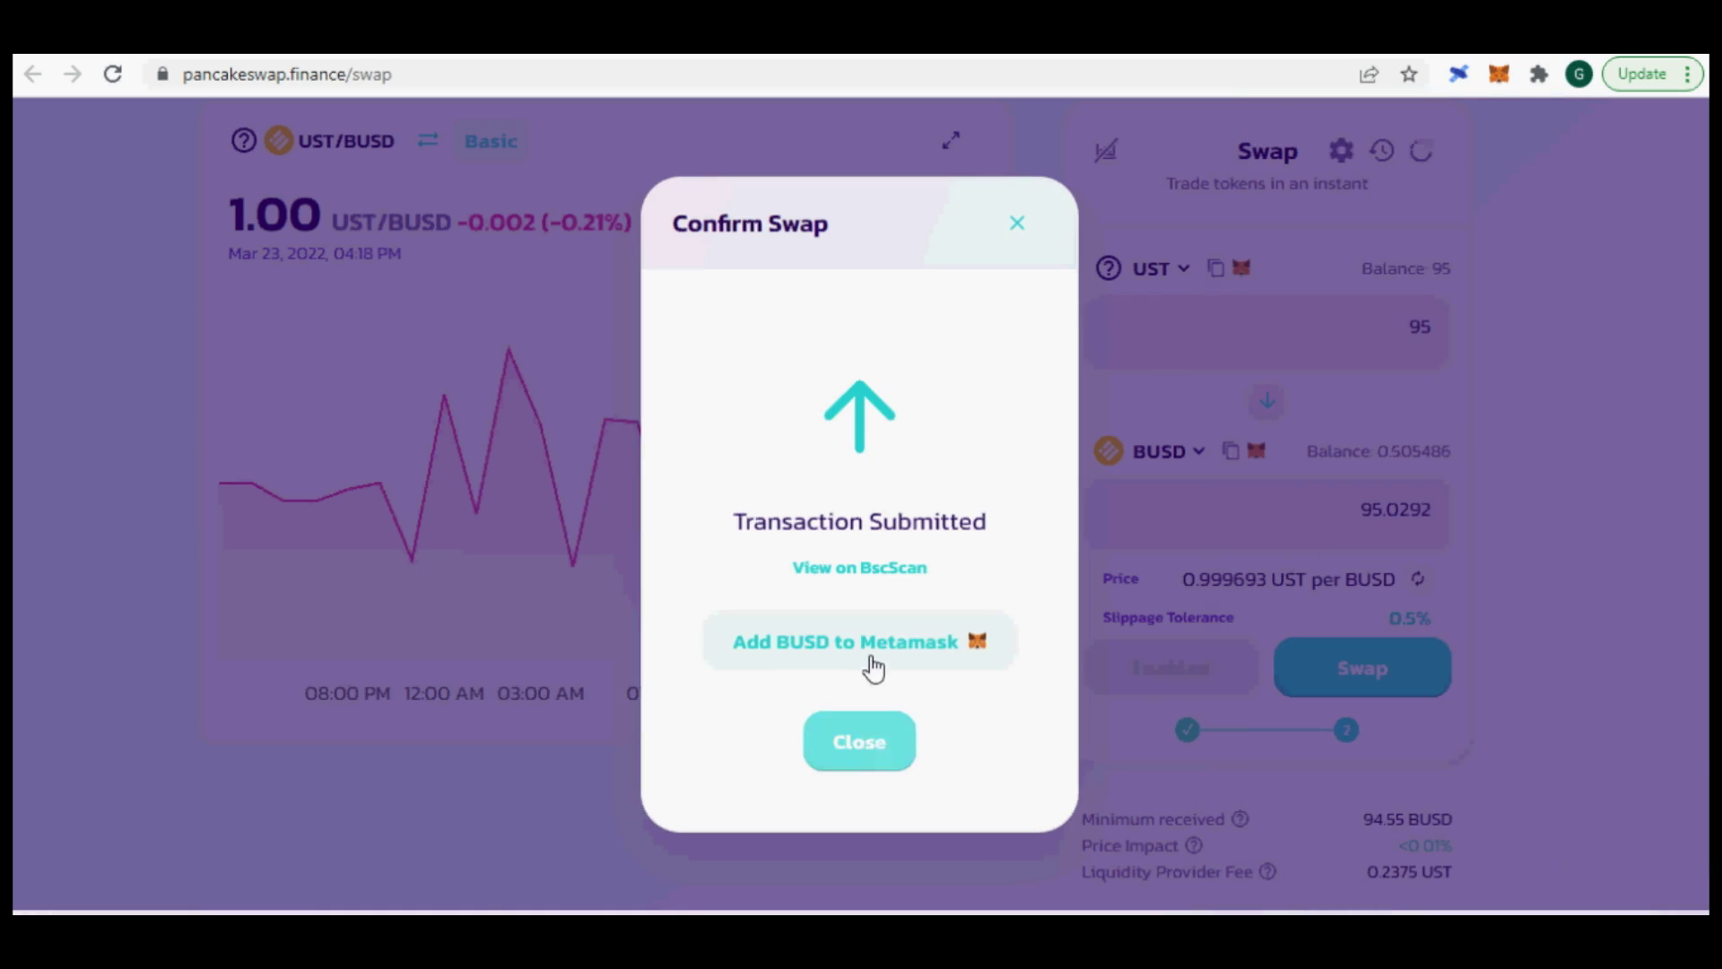
left_click(871, 659)
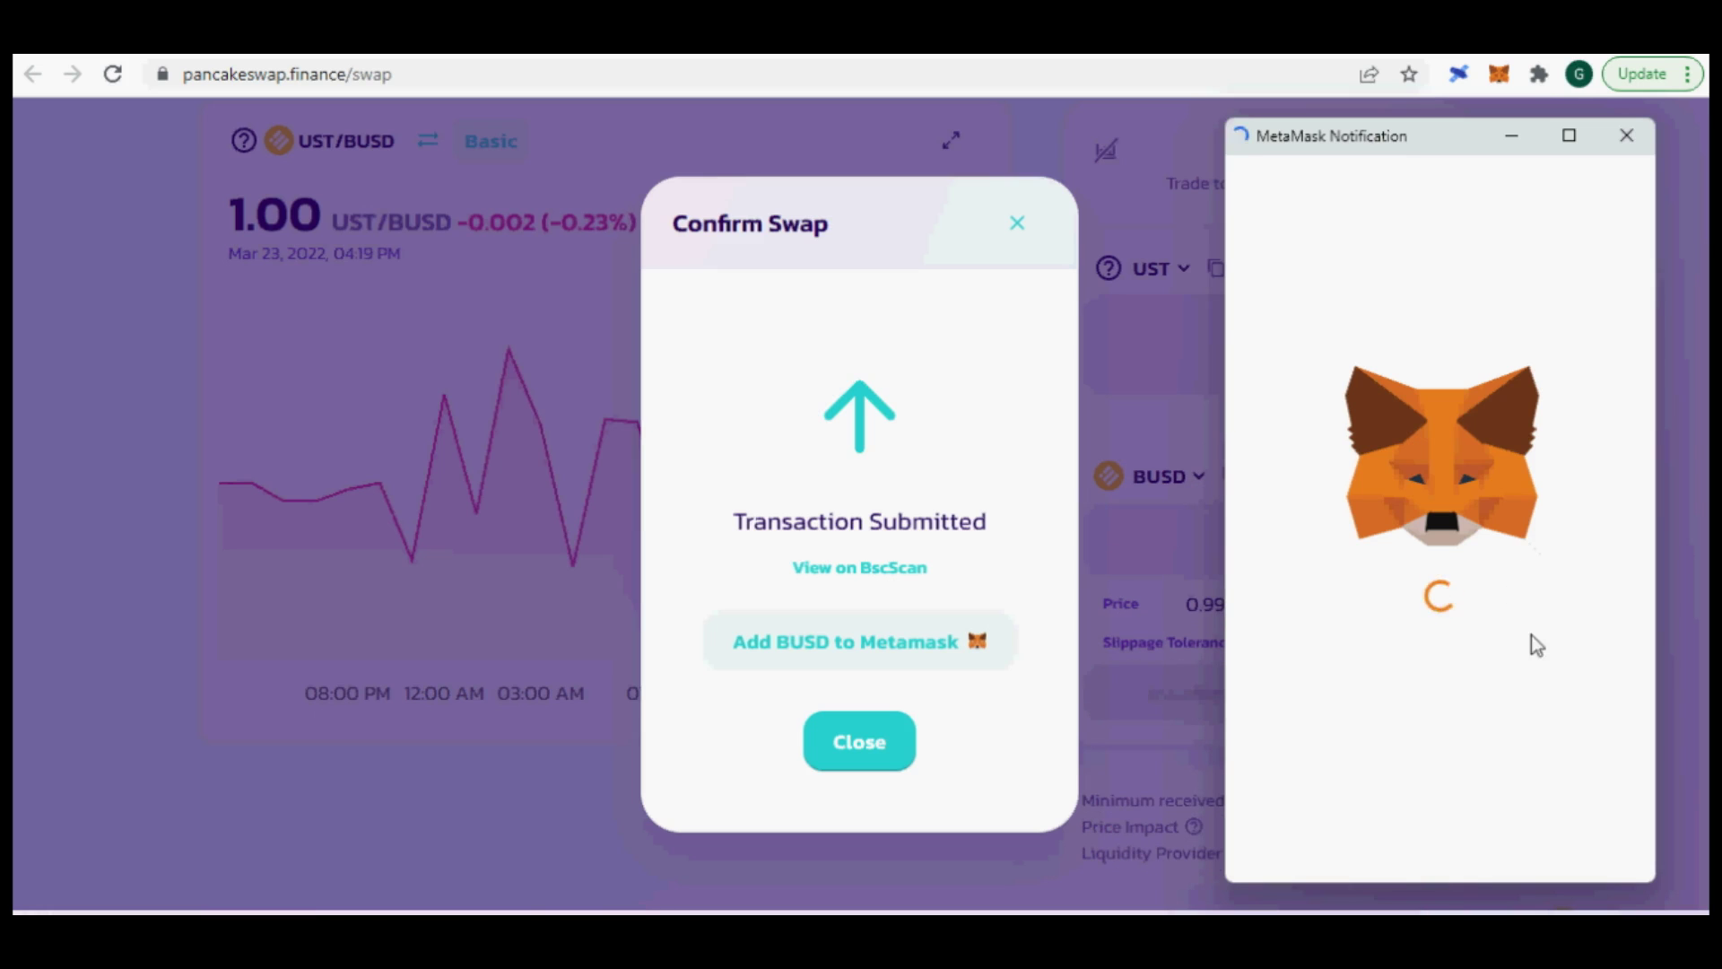
left_click(1576, 850)
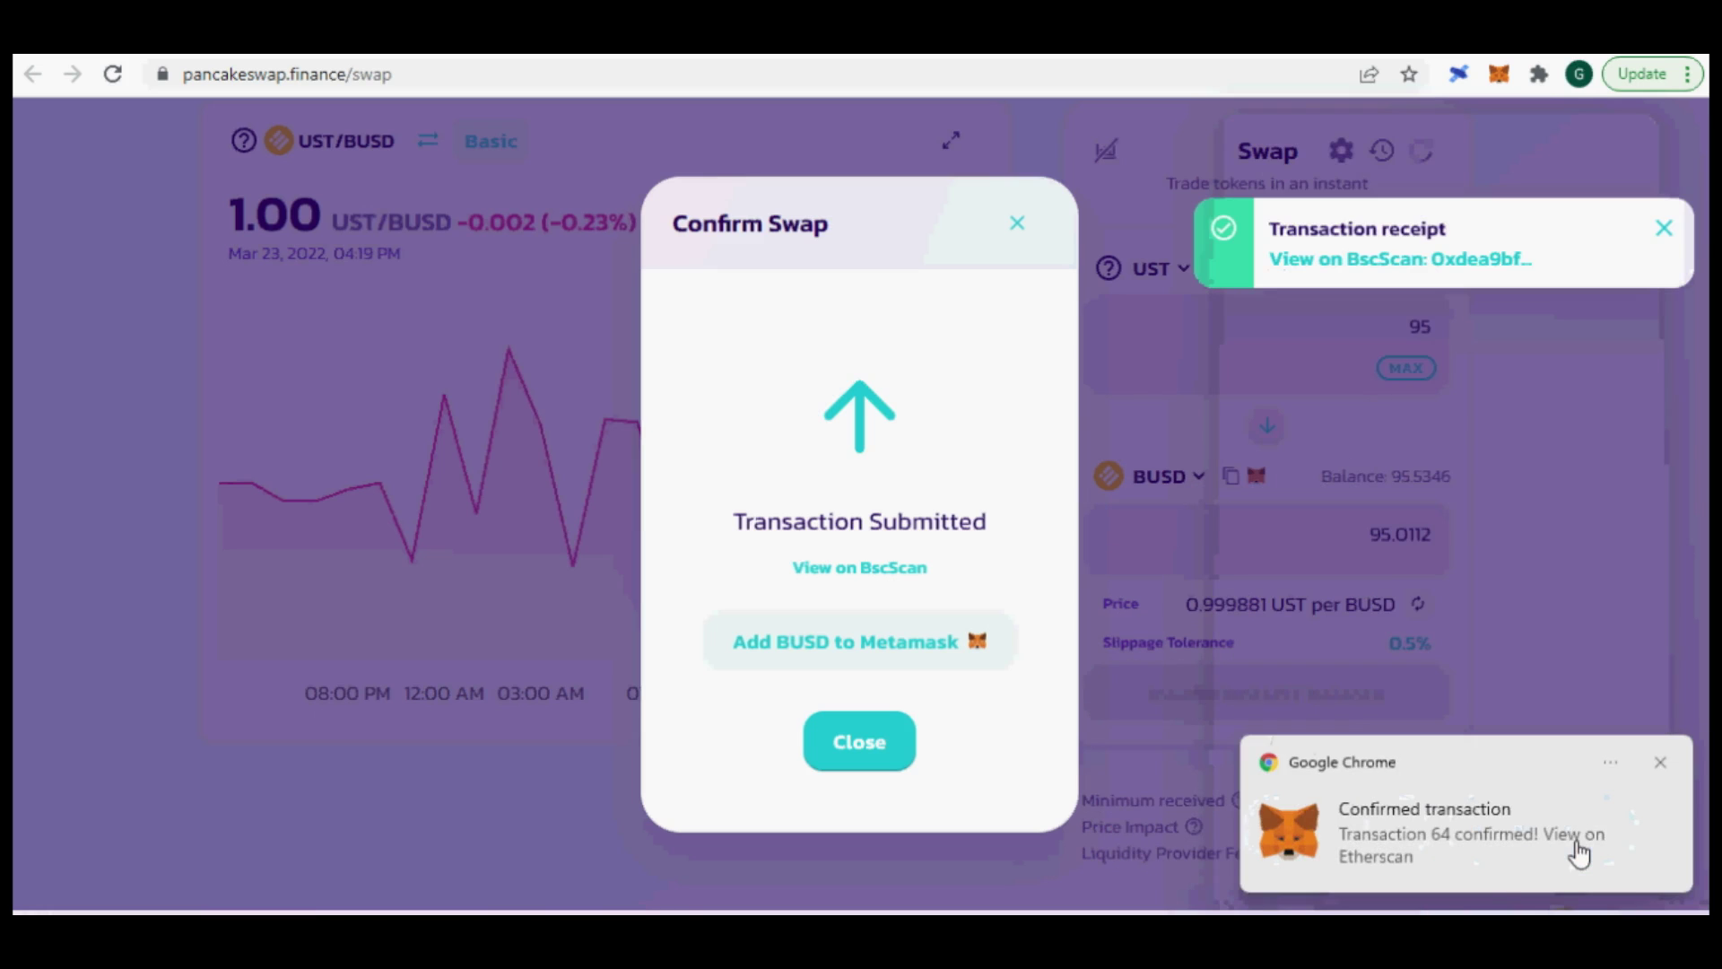